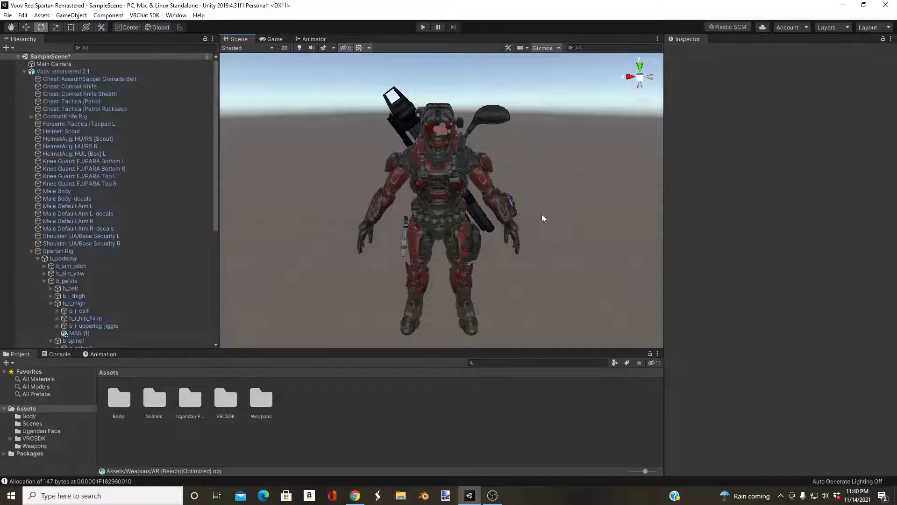
- Examine the red Spartan avatar from the front, side and back, including the weapons mounted on its back
{"action": "key", "text": "w"}
{"action": "right_click_drag", "start_coordinate": [553, 231], "coordinate": [486, 214]}
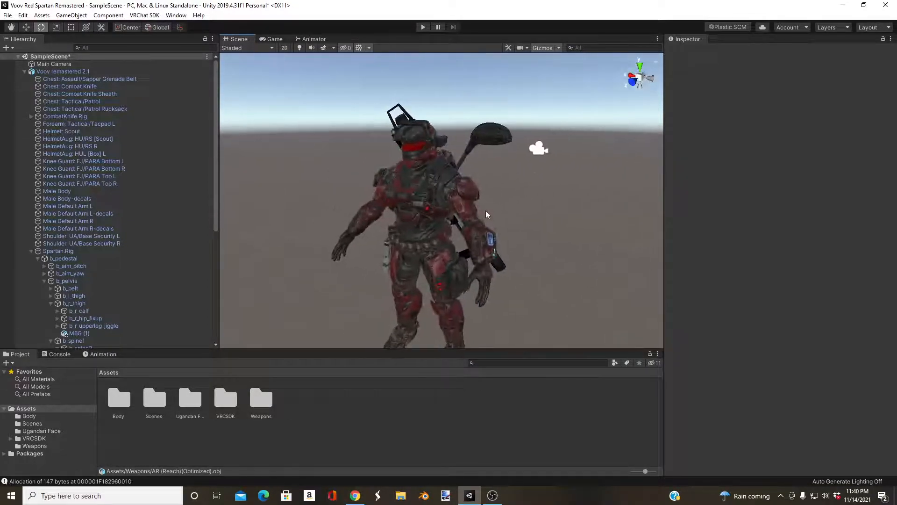
{"action": "right_click_drag", "start_coordinate": [495, 150], "coordinate": [447, 214]}
{"action": "left_click", "coordinate": [396, 179]}
{"action": "left_click", "coordinate": [515, 208]}
{"action": "right_click_drag", "start_coordinate": [515, 207], "coordinate": [411, 193]}
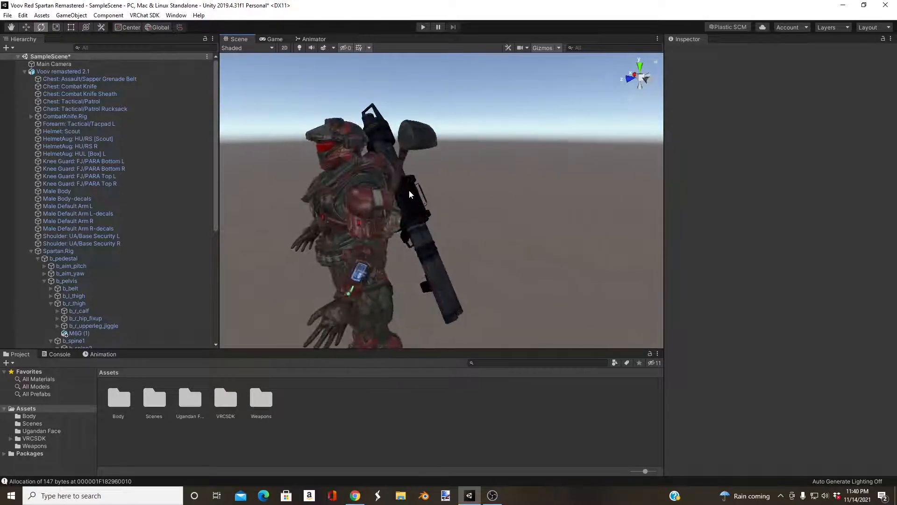
{"action": "left_click", "coordinate": [400, 161]}
{"action": "mouse_move", "coordinate": [487, 200]}
{"action": "right_mouse_down"}
{"action": "mouse_move", "coordinate": [427, 203]}
{"action": "mouse_move", "coordinate": [485, 206]}
{"action": "right_mouse_up"}
{"action": "left_click", "coordinate": [364, 236]}
{"action": "left_click_drag", "start_coordinate": [356, 241], "coordinate": [500, 256], "text": "alt"}
{"action": "scroll", "coordinate": [163, 203], "scroll_direction": "up", "scroll_amount": 5}
{"action": "scroll", "coordinate": [118, 169], "scroll_direction": "up", "scroll_amount": 3}
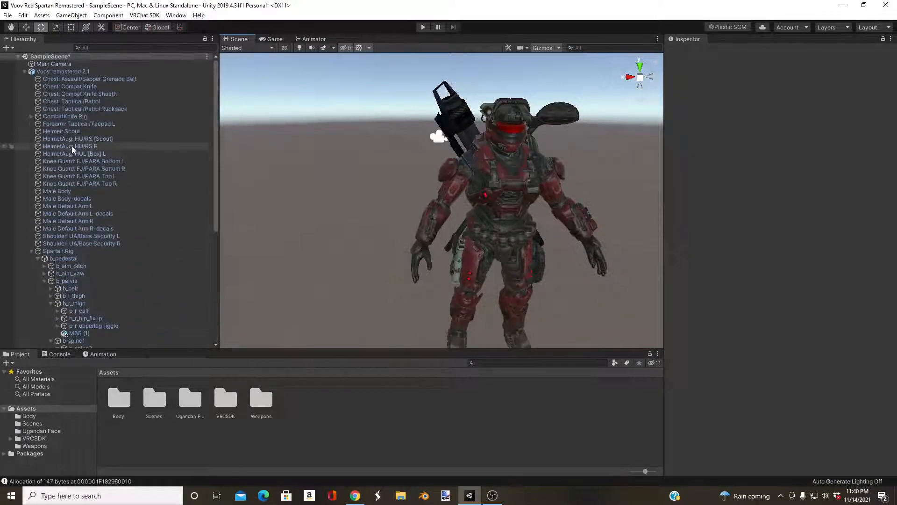
- Inspect the Voov remastered 2.1 root and the golf club on the avatar's back, locating the club in the hierarchy
{"action": "left_click", "coordinate": [46, 71]}
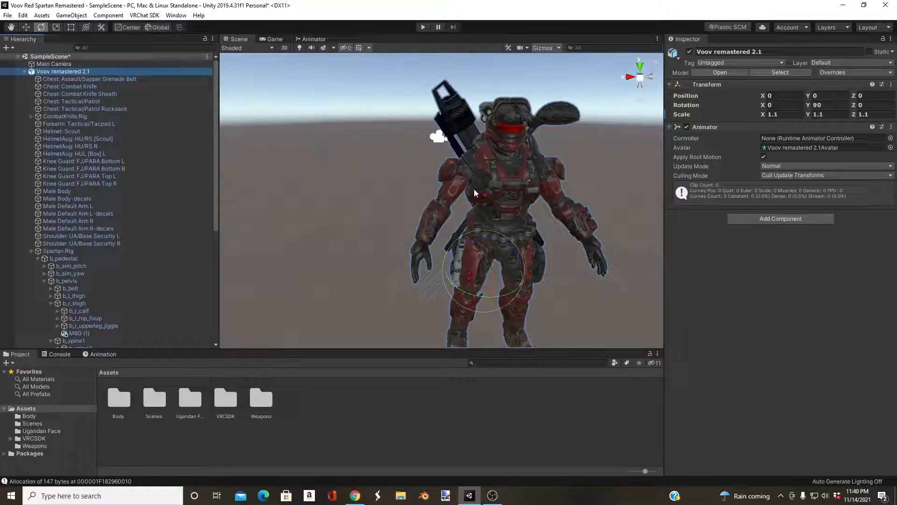
{"action": "right_click_drag", "start_coordinate": [603, 186], "coordinate": [513, 162]}
{"action": "key", "text": "w"}
{"action": "key", "text": "d"}
{"action": "key", "text": "s"}
{"action": "scroll", "coordinate": [486, 154], "scroll_direction": "up", "scroll_amount": 3}
{"action": "left_click", "coordinate": [478, 151]}
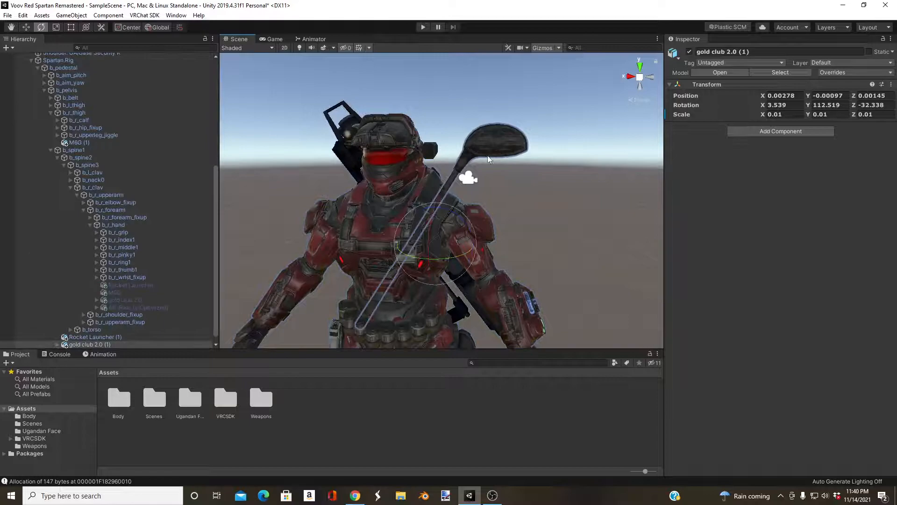
{"action": "scroll", "coordinate": [87, 115], "scroll_direction": "up", "scroll_amount": 7}
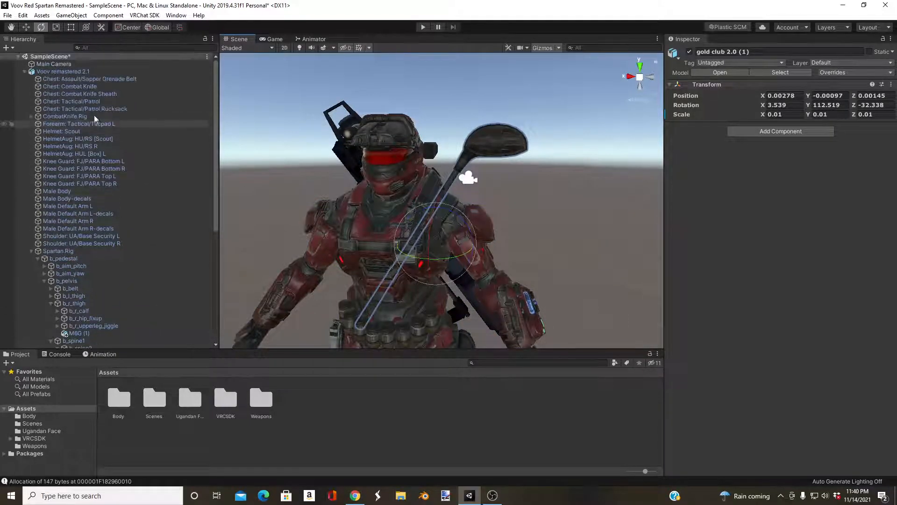
{"action": "scroll", "coordinate": [209, 225], "scroll_direction": "down", "scroll_amount": 7}
{"action": "left_click_drag", "start_coordinate": [561, 168], "coordinate": [603, 233], "text": "alt"}
{"action": "scroll", "coordinate": [158, 256], "scroll_direction": "down", "scroll_amount": 1}
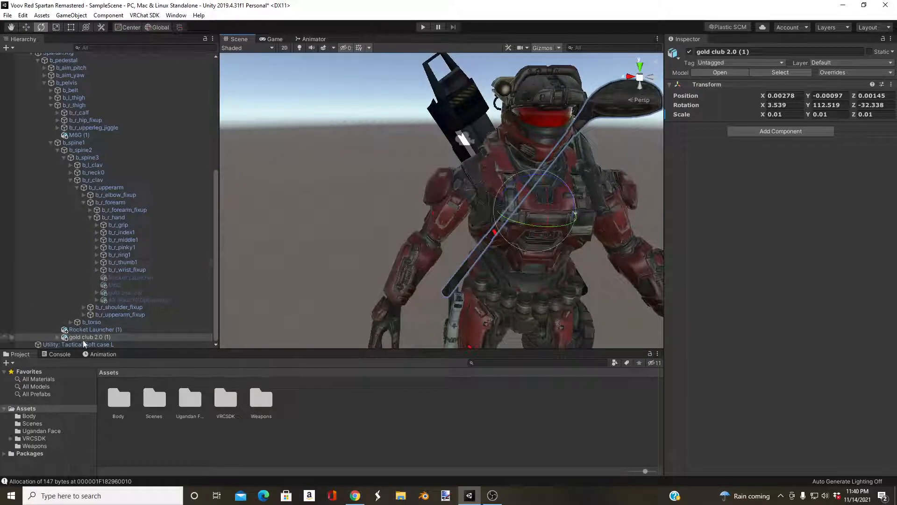
- Activate the gold club 2.0 object under b_r_hand to preview it in the hand, and deactivate it again
{"action": "left_click", "coordinate": [128, 291]}
{"action": "right_click_drag", "start_coordinate": [318, 254], "coordinate": [411, 276]}
{"action": "left_click", "coordinate": [689, 52]}
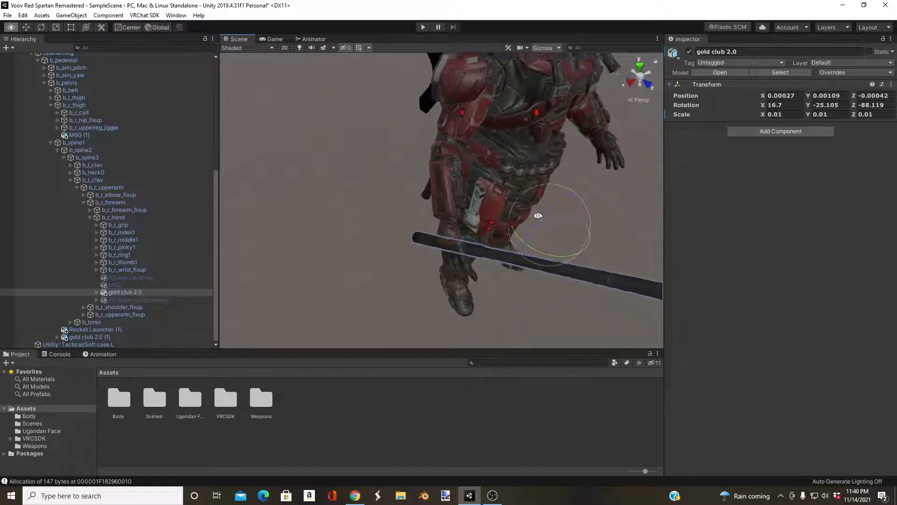
{"action": "left_click", "coordinate": [689, 52]}
{"action": "right_click_drag", "start_coordinate": [551, 234], "coordinate": [447, 222]}
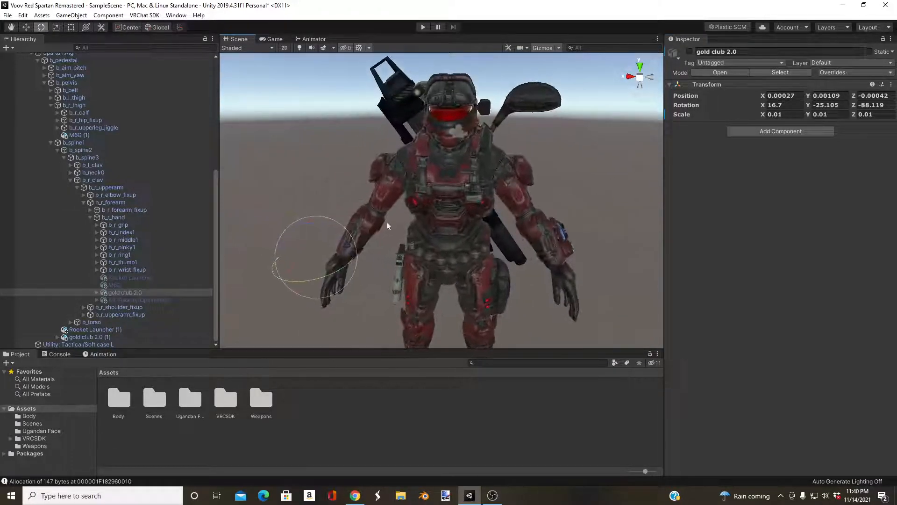
- Examine the avatar's holstered weapons from several angles and review the matching hand-held weapon objects in the hierarchy
{"action": "left_click", "coordinate": [578, 135]}
{"action": "right_click_drag", "start_coordinate": [588, 196], "coordinate": [430, 191]}
{"action": "key", "text": "d"}
{"action": "key", "text": "s"}
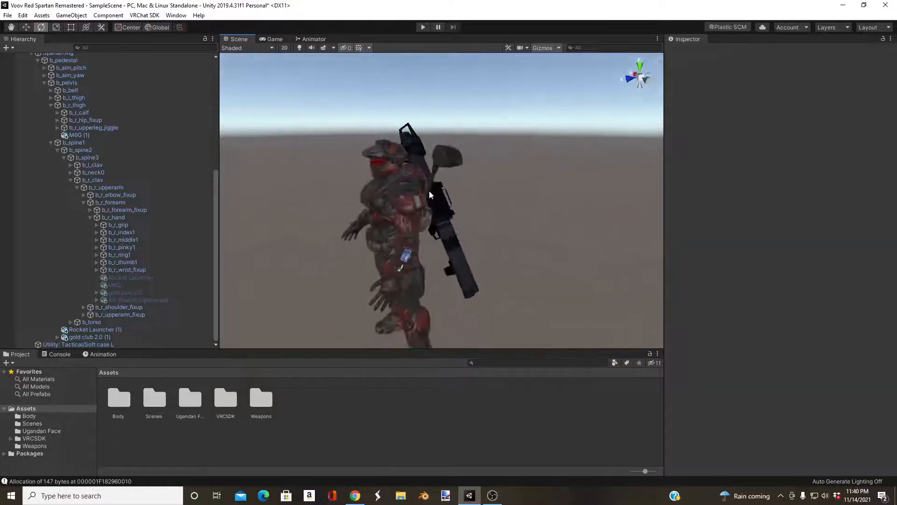
{"action": "key", "text": "a"}
{"action": "right_click_drag", "start_coordinate": [312, 223], "coordinate": [488, 233]}
{"action": "key", "text": "w"}
{"action": "key", "text": "s"}
{"action": "key", "text": "w"}
{"action": "key", "text": "s"}
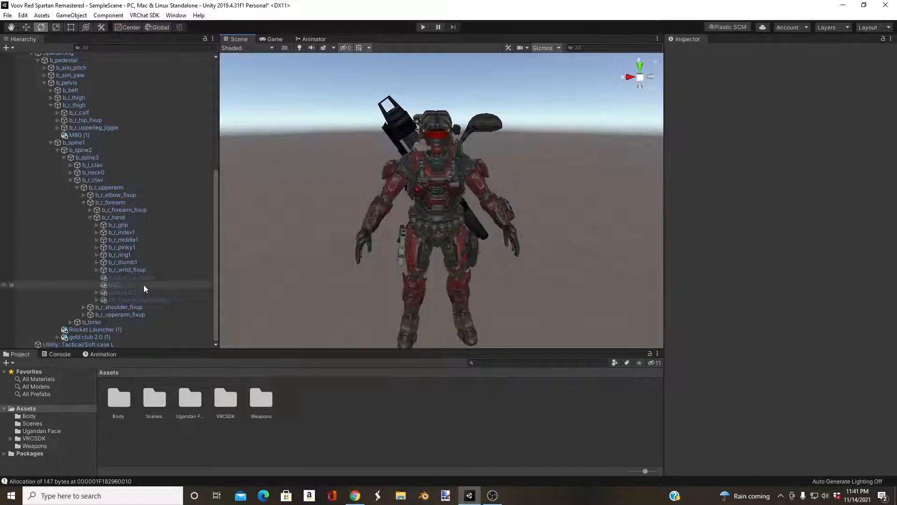
{"action": "key", "text": "w"}
{"action": "right_click_drag", "start_coordinate": [408, 240], "coordinate": [436, 247]}
{"action": "left_click", "coordinate": [464, 265]}
{"action": "left_click", "coordinate": [326, 235]}
{"action": "scroll", "coordinate": [300, 221], "scroll_direction": "up", "scroll_amount": 5}
{"action": "scroll", "coordinate": [355, 230], "scroll_direction": "down", "scroll_amount": 8}
{"action": "scroll", "coordinate": [435, 247], "scroll_direction": "up", "scroll_amount": 5}
{"action": "key", "text": "s"}
{"action": "scroll", "coordinate": [108, 180], "scroll_direction": "up", "scroll_amount": 7}
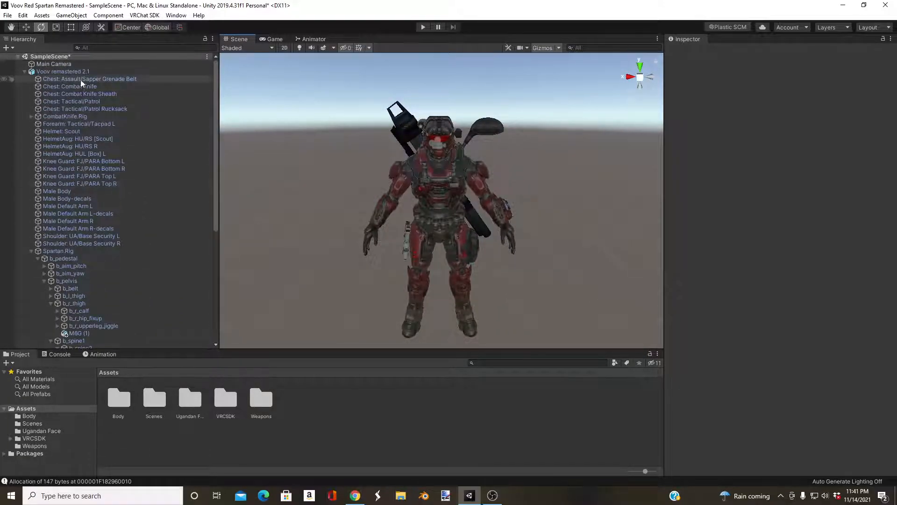
- Bring up the Animation window for the Voov remastered 2.1 root object
{"action": "left_click", "coordinate": [84, 72]}
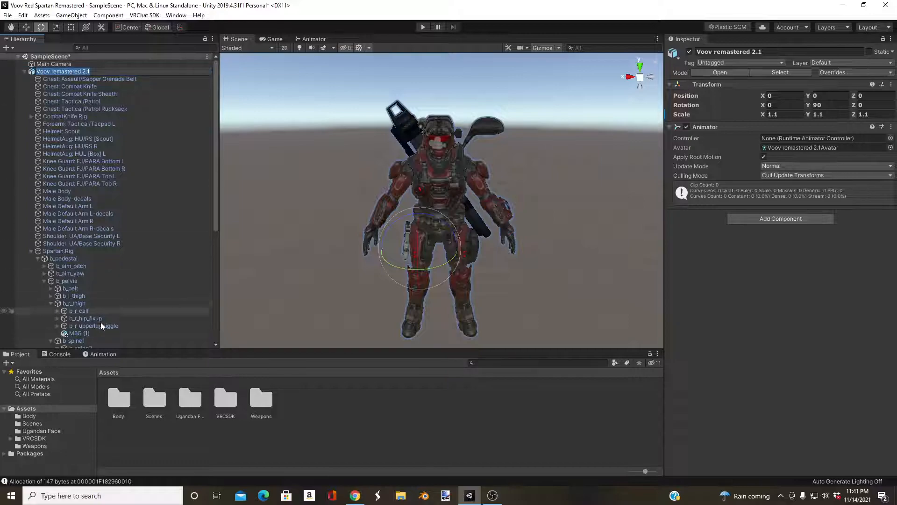
{"action": "left_click", "coordinate": [102, 354]}
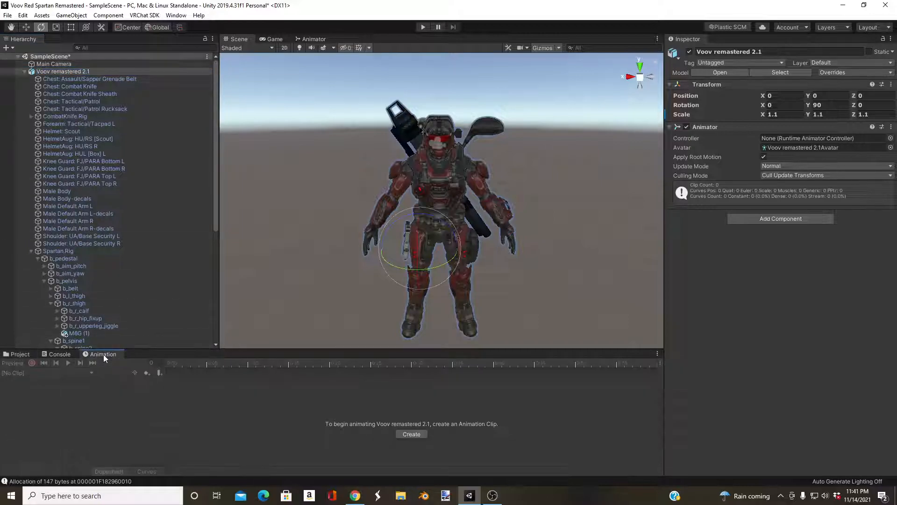
{"action": "left_click", "coordinate": [176, 15]}
{"action": "mouse_move", "coordinate": [194, 165]}
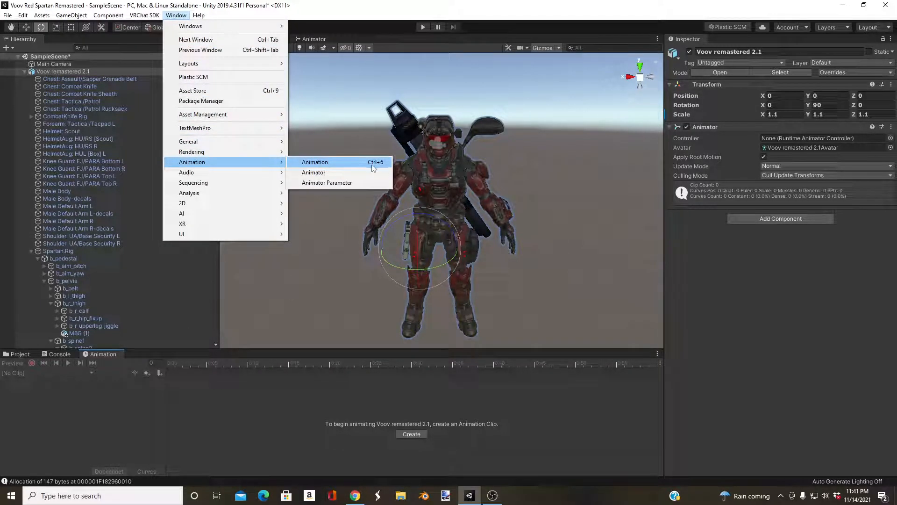
{"action": "left_click", "coordinate": [307, 287]}
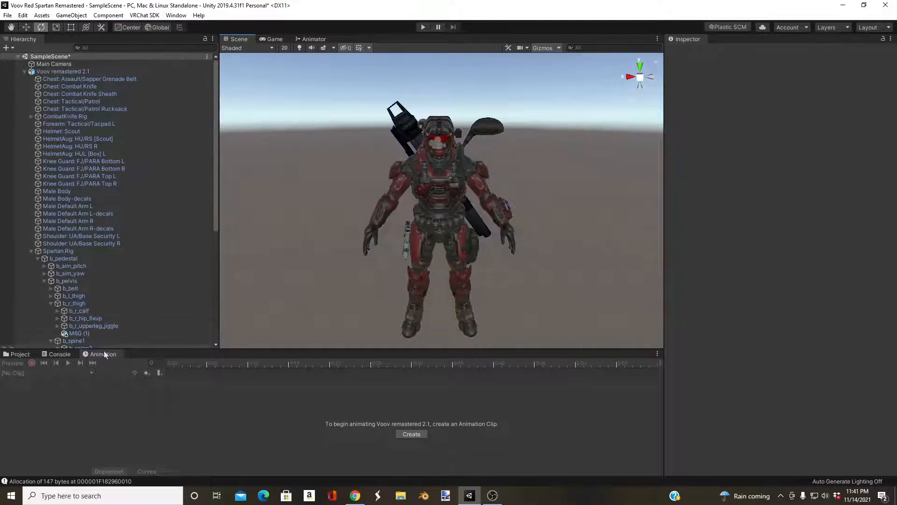
{"action": "left_click", "coordinate": [81, 71]}
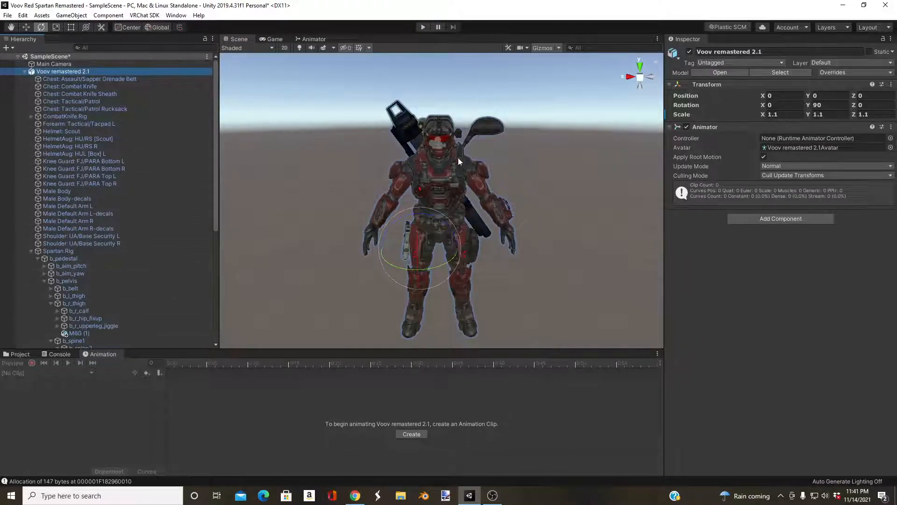
- Create an animation clip named No Weapon for Voov remastered 2.1 in the project's Body folder
{"action": "left_click", "coordinate": [791, 72]}
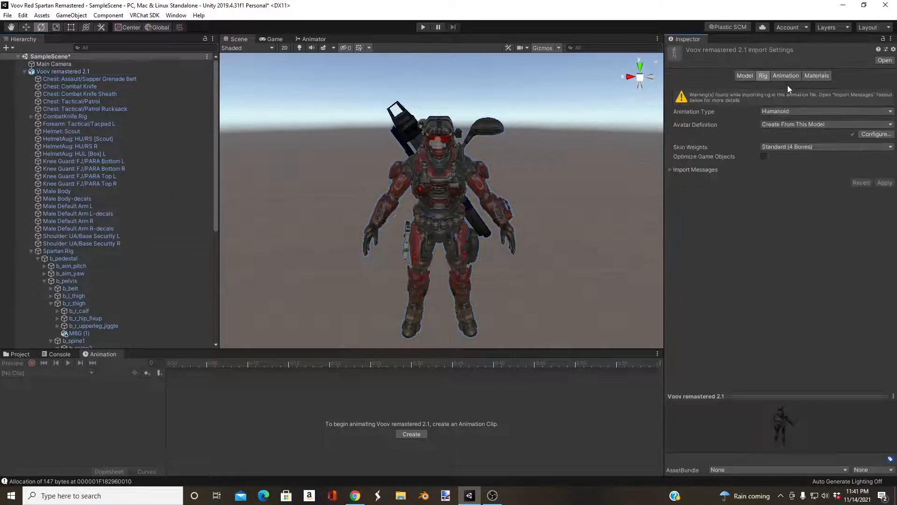
{"action": "left_click", "coordinate": [77, 73]}
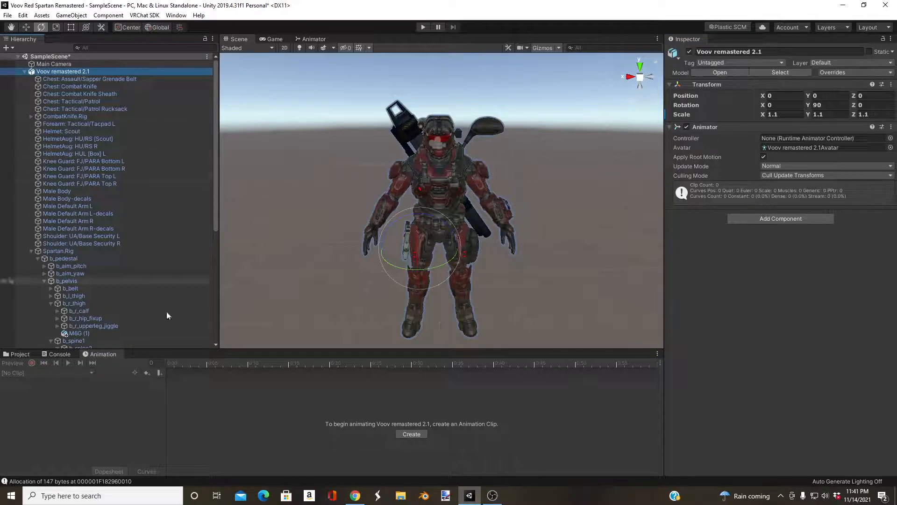
{"action": "left_click", "coordinate": [411, 433]}
{"action": "type", "text": "No Weapon"}
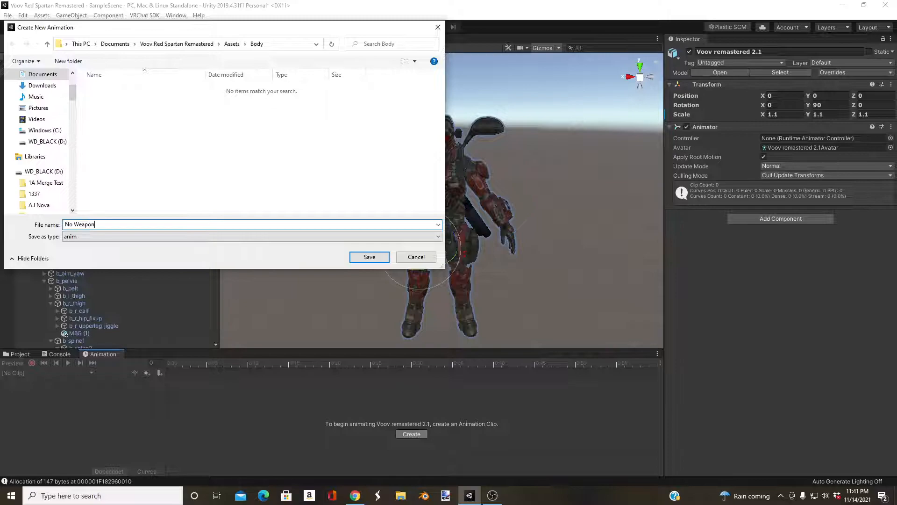
{"action": "left_click", "coordinate": [382, 259]}
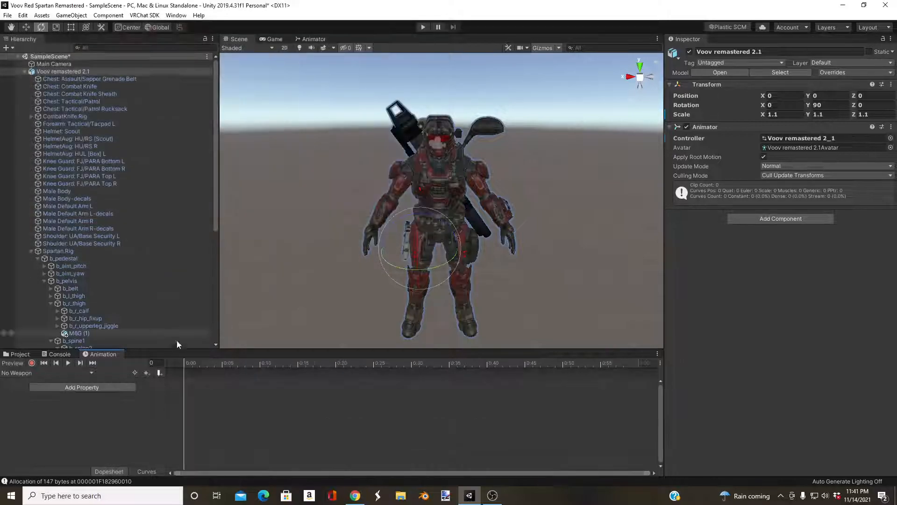
- Start adding a property to the No Weapon clip and expand Spartan.Rig through b_pedestal and b_pelvis to b_spine1
{"action": "scroll", "coordinate": [399, 233], "scroll_direction": "up", "scroll_amount": 1}
{"action": "mouse_move", "coordinate": [390, 255]}
{"action": "right_mouse_down"}
{"action": "mouse_move", "coordinate": [380, 270]}
{"action": "mouse_move", "coordinate": [385, 264]}
{"action": "right_mouse_up"}
{"action": "scroll", "coordinate": [386, 265], "scroll_direction": "down", "scroll_amount": 2}
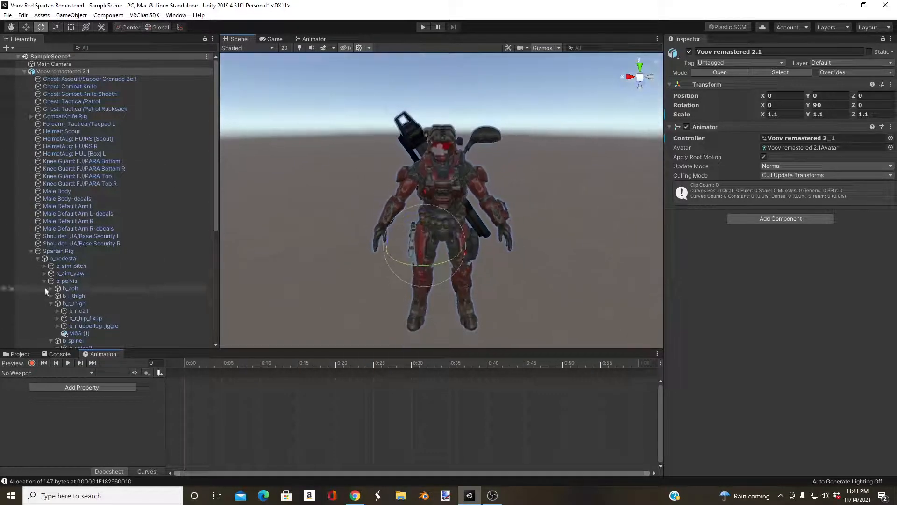
{"action": "left_click", "coordinate": [82, 387]}
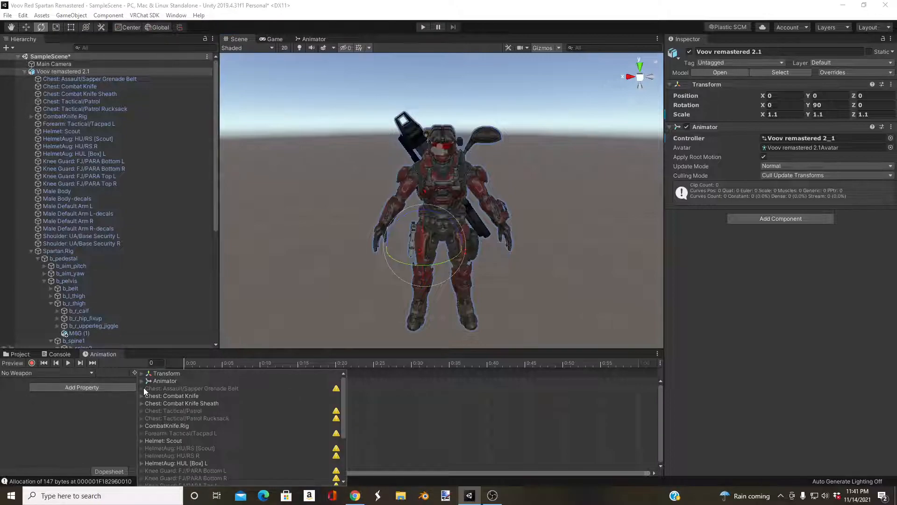
{"action": "scroll", "coordinate": [145, 409], "scroll_direction": "down", "scroll_amount": 4}
{"action": "left_click", "coordinate": [141, 474]}
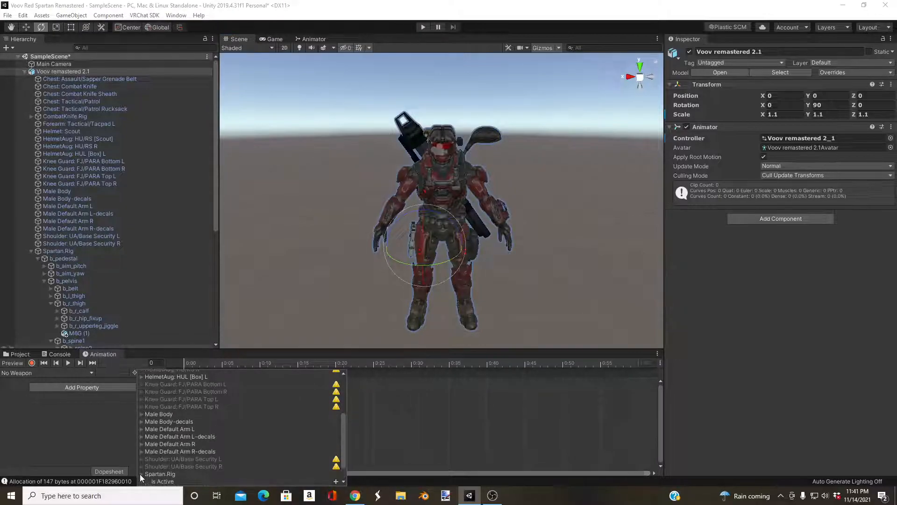
{"action": "scroll", "coordinate": [141, 473], "scroll_direction": "down", "scroll_amount": 1}
{"action": "left_click", "coordinate": [148, 474]}
{"action": "scroll", "coordinate": [149, 474], "scroll_direction": "down", "scroll_amount": 2}
{"action": "left_click", "coordinate": [154, 473]}
{"action": "scroll", "coordinate": [154, 472], "scroll_direction": "down", "scroll_amount": 2}
{"action": "left_click", "coordinate": [160, 473]}
{"action": "scroll", "coordinate": [161, 472], "scroll_direction": "down", "scroll_amount": 2}
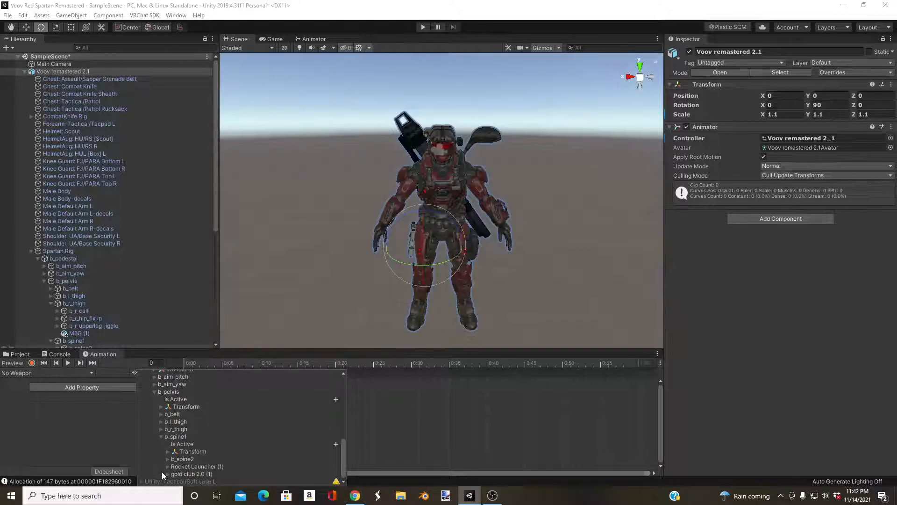
- Add the Is Active property of Rocket Launcher (1) under b_spine1 to the No Weapon clip
{"action": "scroll", "coordinate": [127, 285], "scroll_direction": "down", "scroll_amount": 4}
{"action": "scroll", "coordinate": [127, 283], "scroll_direction": "down", "scroll_amount": 3}
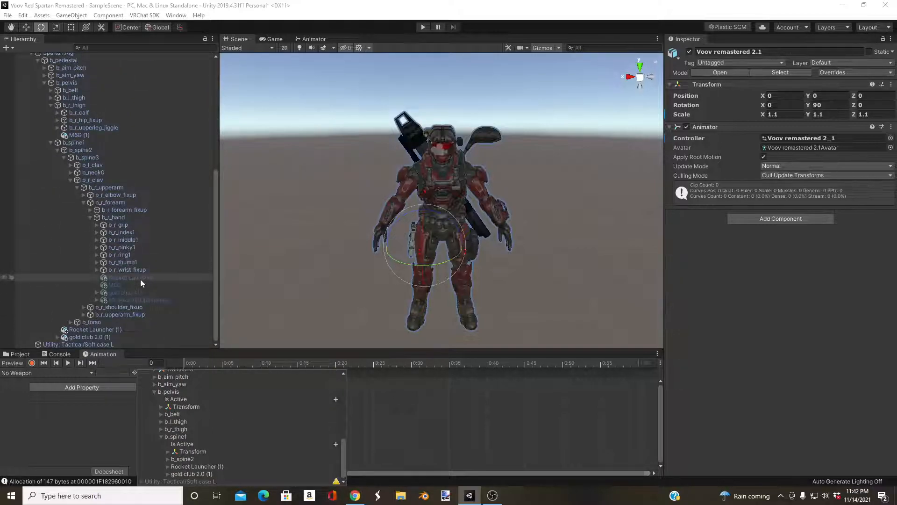
{"action": "left_click", "coordinate": [168, 466]}
{"action": "scroll", "coordinate": [167, 444], "scroll_direction": "down", "scroll_amount": 1}
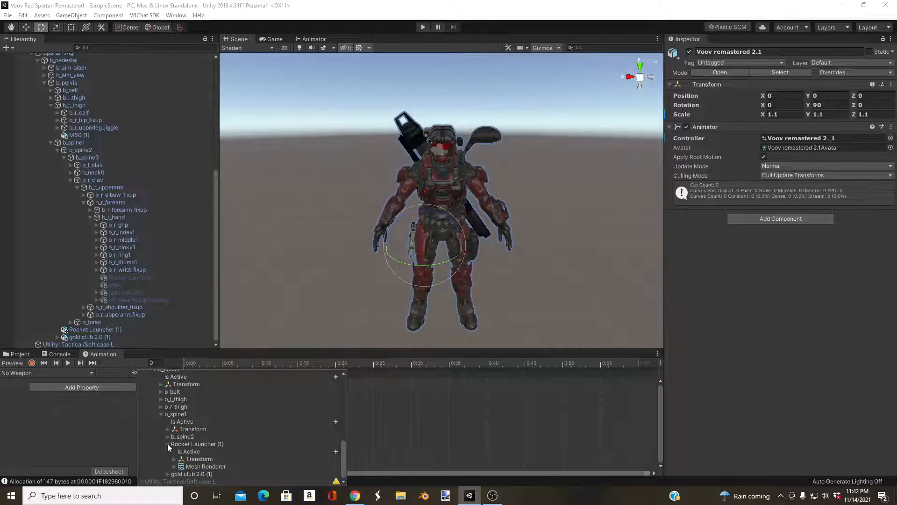
{"action": "left_click", "coordinate": [187, 451]}
{"action": "left_click", "coordinate": [335, 451]}
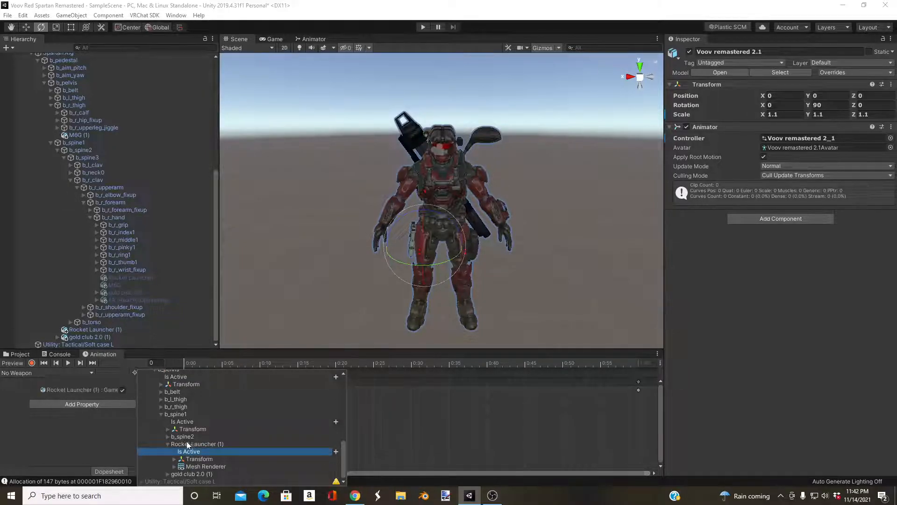
- Collapse Rocket Launcher (1) and expand b_spine2 through b_spine3, b_r_clav, b_r_upperarm and b_r_forearm to the weapons under b_r_hand
{"action": "left_click", "coordinate": [168, 443]}
{"action": "left_click", "coordinate": [168, 460]}
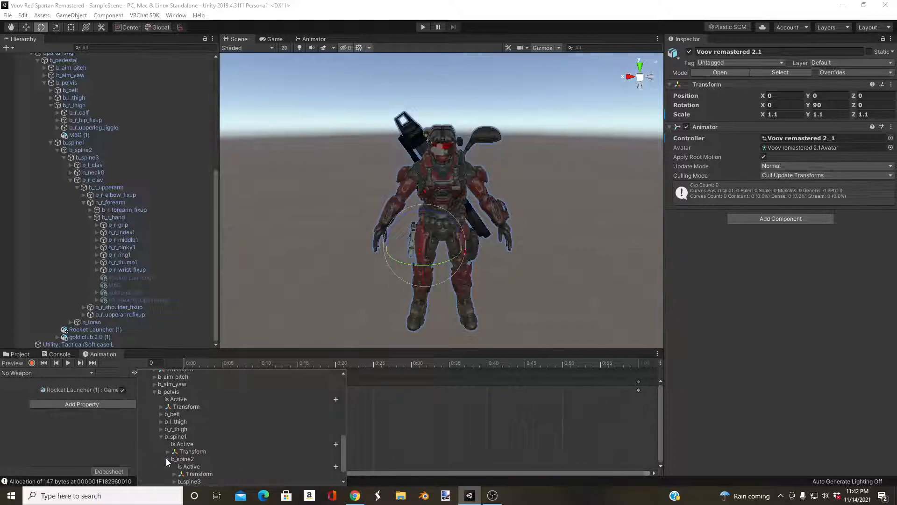
{"action": "scroll", "coordinate": [170, 438], "scroll_direction": "down", "scroll_amount": 1}
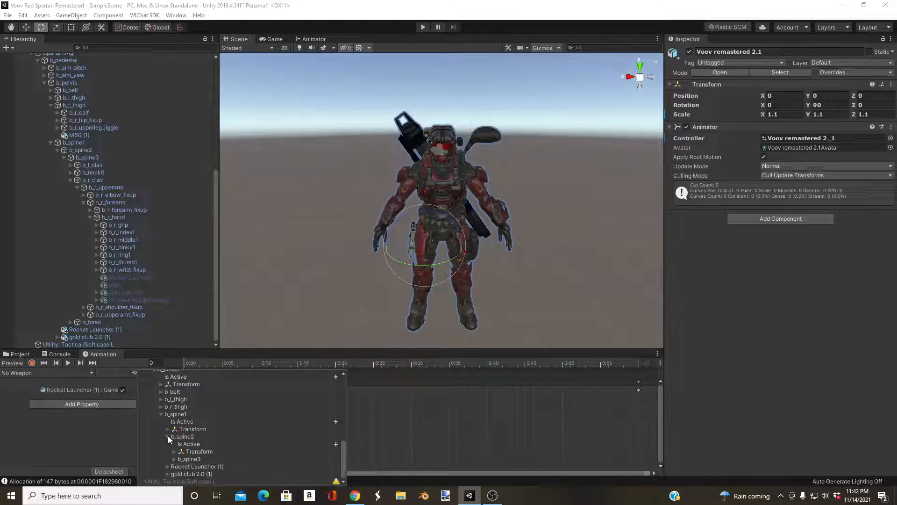
{"action": "left_click", "coordinate": [173, 459]}
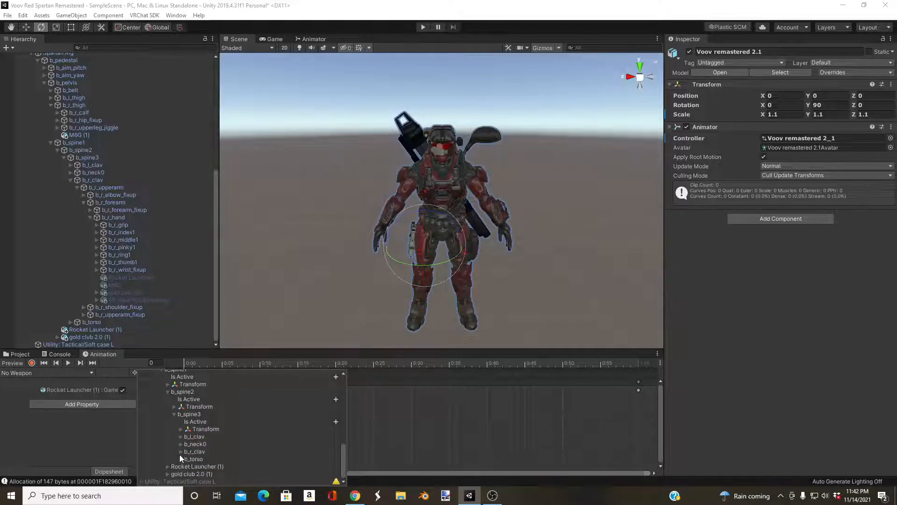
{"action": "left_click", "coordinate": [181, 451]}
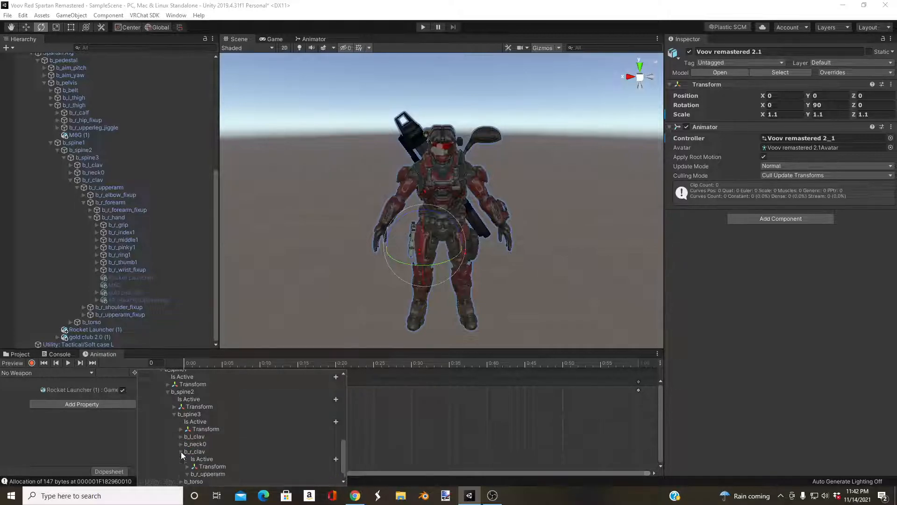
{"action": "left_click", "coordinate": [186, 451]}
{"action": "scroll", "coordinate": [187, 450], "scroll_direction": "down", "scroll_amount": 1}
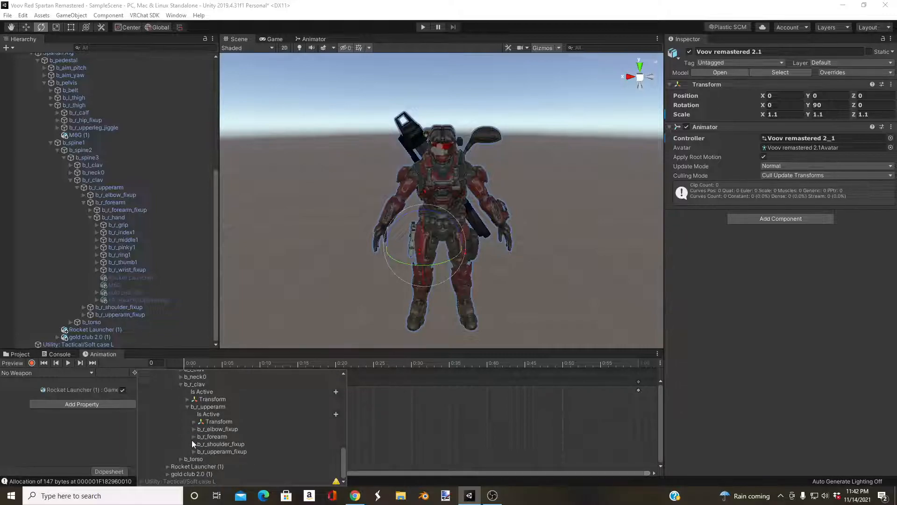
{"action": "left_click", "coordinate": [192, 436]}
{"action": "left_click", "coordinate": [200, 436]}
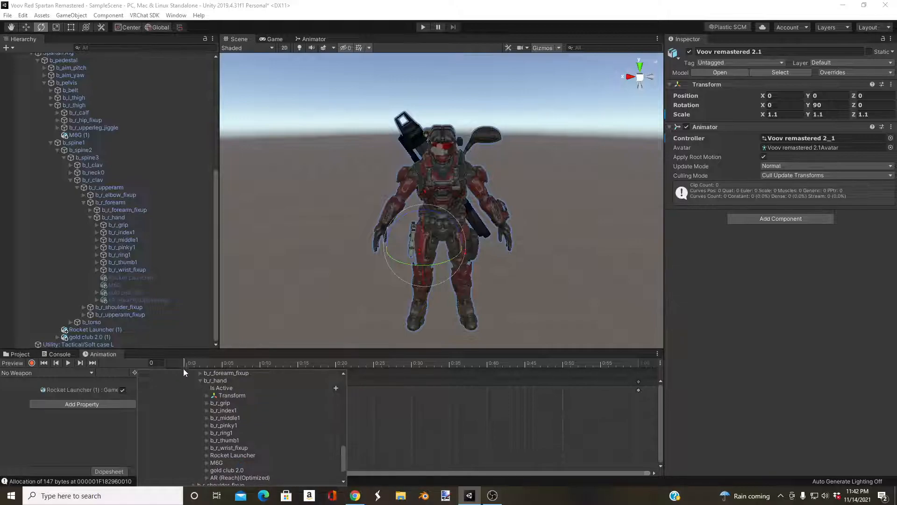
{"action": "scroll", "coordinate": [222, 426], "scroll_direction": "down", "scroll_amount": 1}
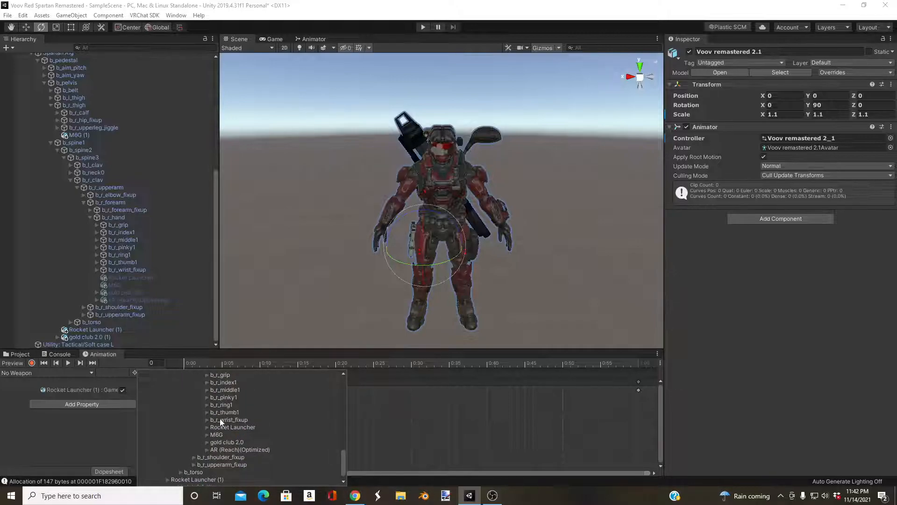
- Add the Is Active property of the Rocket Launcher under b_r_hand to the No Weapon clip and close the property list
{"action": "left_click", "coordinate": [207, 427]}
{"action": "left_click", "coordinate": [228, 434]}
{"action": "left_click", "coordinate": [335, 435]}
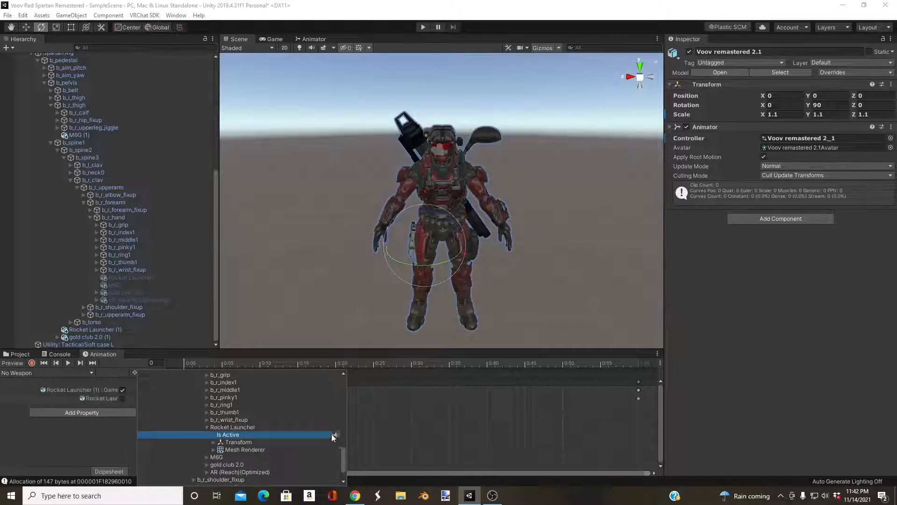
{"action": "left_click", "coordinate": [477, 411]}
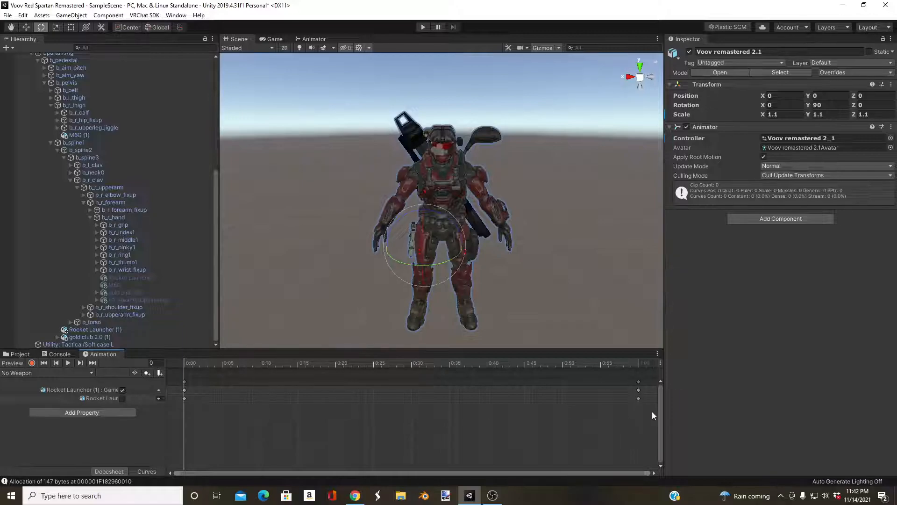
- Delete the keyframes at the end of the No Weapon clip for both Rocket Launcher properties
{"action": "left_click", "coordinate": [638, 382]}
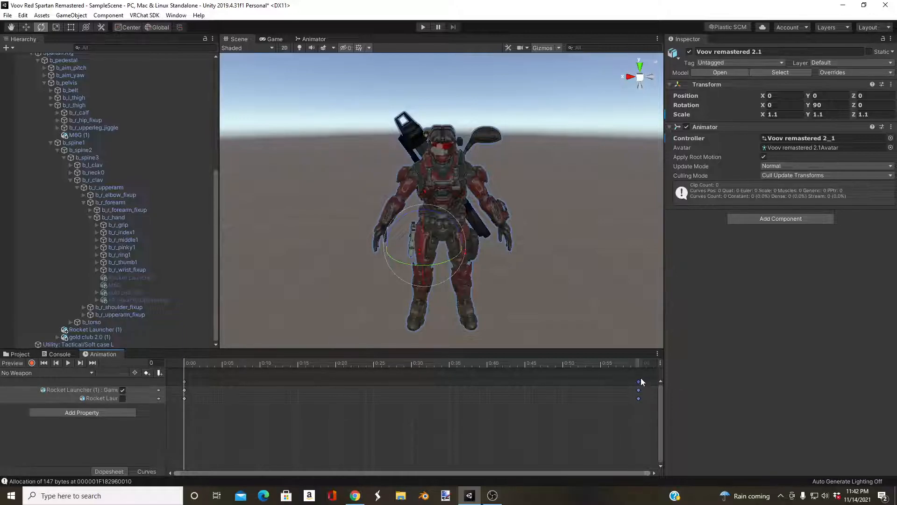
{"action": "right_click", "coordinate": [640, 383]}
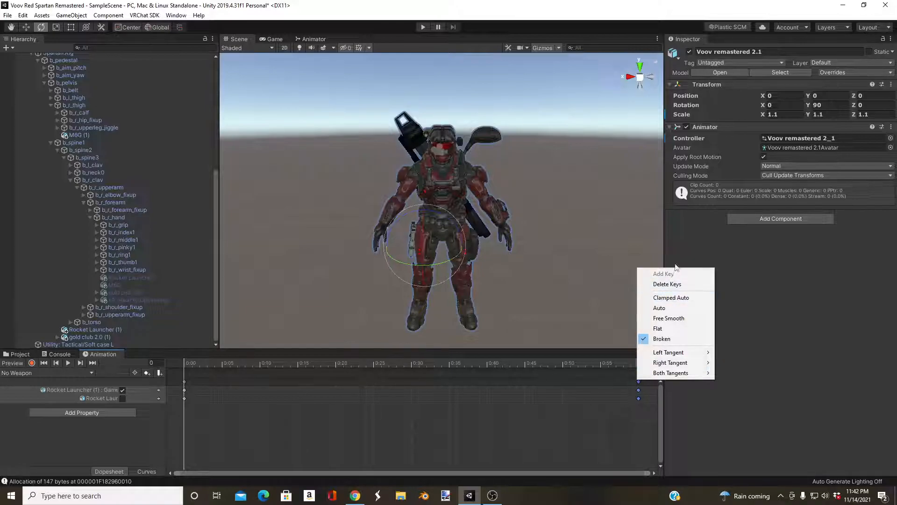
{"action": "left_click", "coordinate": [668, 284]}
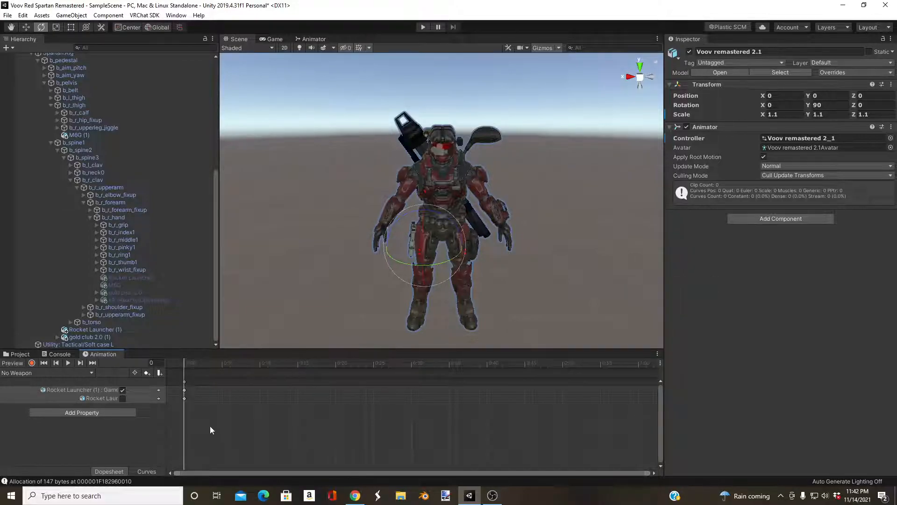
- Copy the frame 0 keyframes of both Rocket Launcher properties to frame 1 and return the playhead to frame 0
{"action": "left_click_drag", "start_coordinate": [178, 383], "coordinate": [176, 378]}
{"action": "left_click_drag", "start_coordinate": [185, 362], "coordinate": [192, 367]}
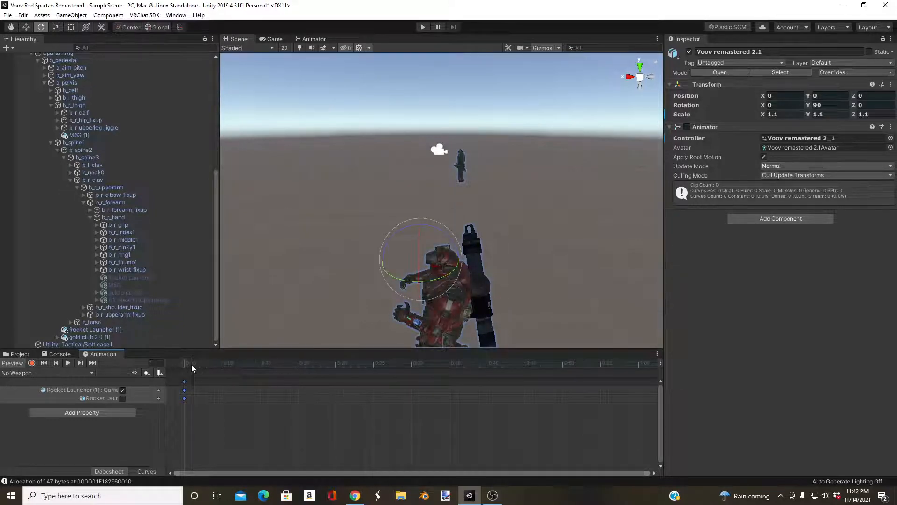
{"action": "key", "text": "ctrl+v"}
{"action": "left_click_drag", "start_coordinate": [287, 286], "coordinate": [259, 153], "text": "alt"}
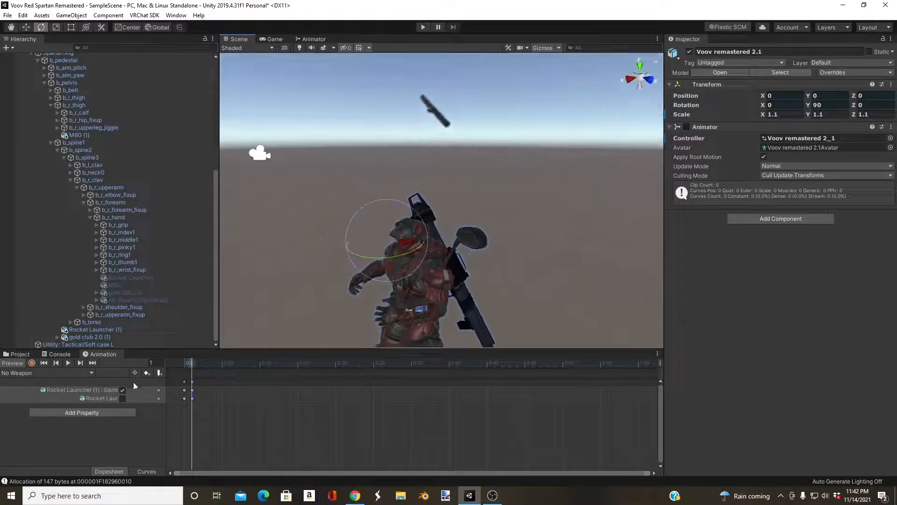
{"action": "left_click", "coordinate": [183, 364]}
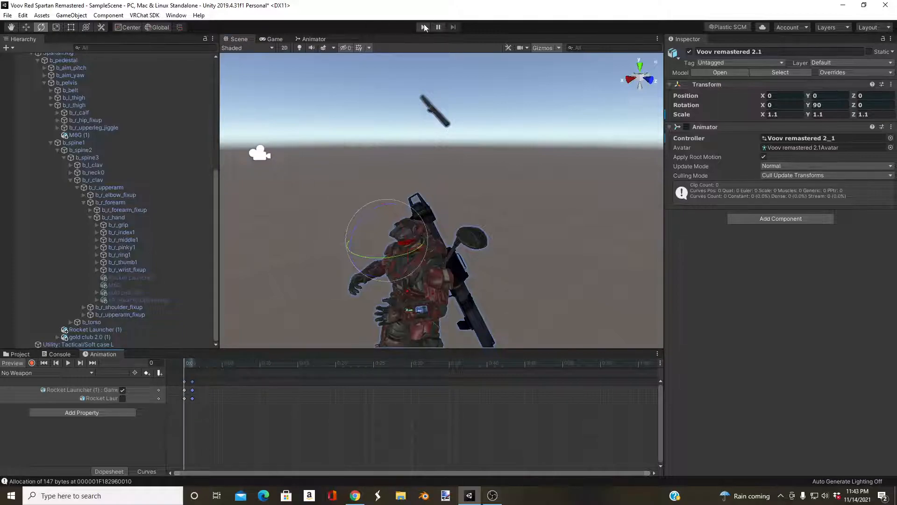
- Enter Play mode and exit it again to take the avatar out of the animation preview pose
{"action": "left_click", "coordinate": [423, 27]}
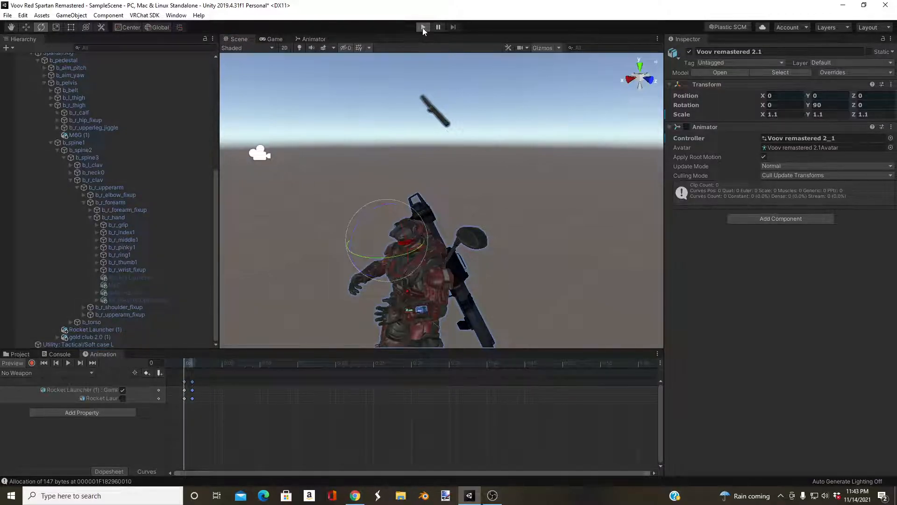
{"action": "left_click", "coordinate": [423, 27]}
{"action": "left_click_drag", "start_coordinate": [346, 224], "coordinate": [304, 187], "text": "alt"}
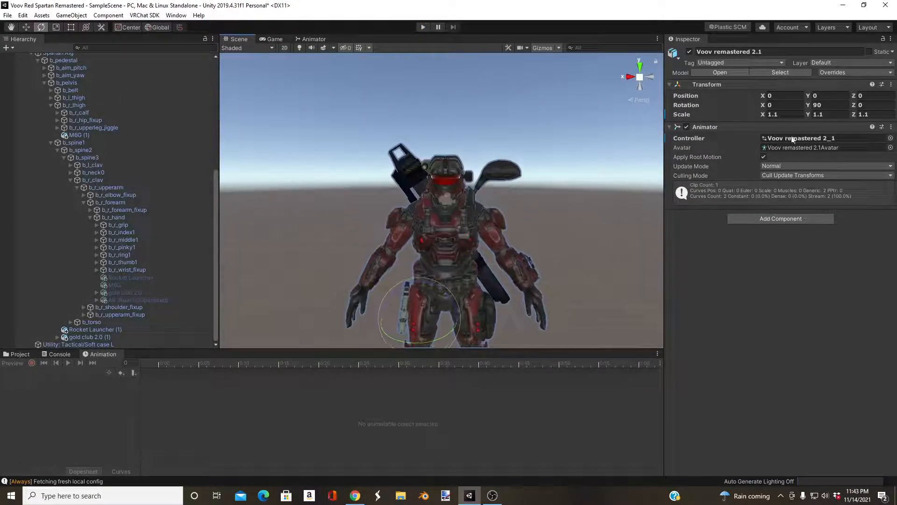
- Set the Animator controller of Voov remastered 2.1 to None
{"action": "left_click", "coordinate": [890, 138]}
{"action": "left_click", "coordinate": [88, 88]}
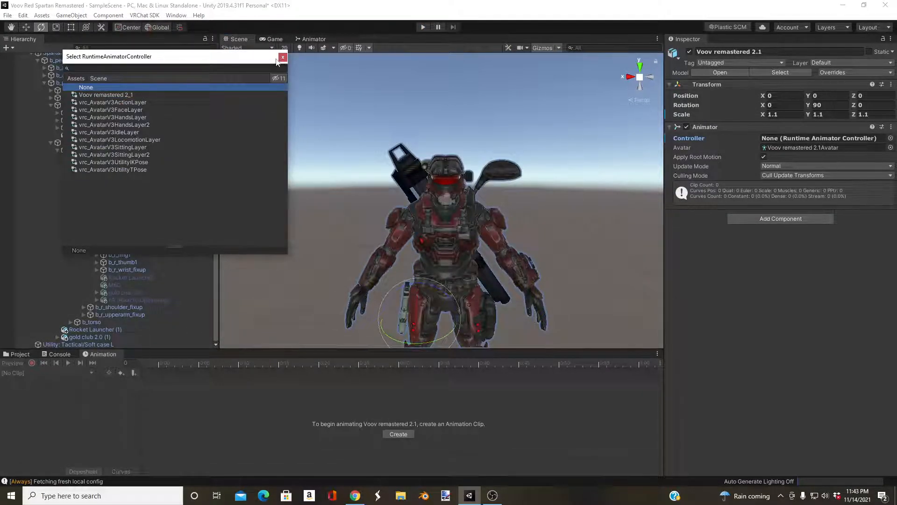
{"action": "key", "text": "Escape"}
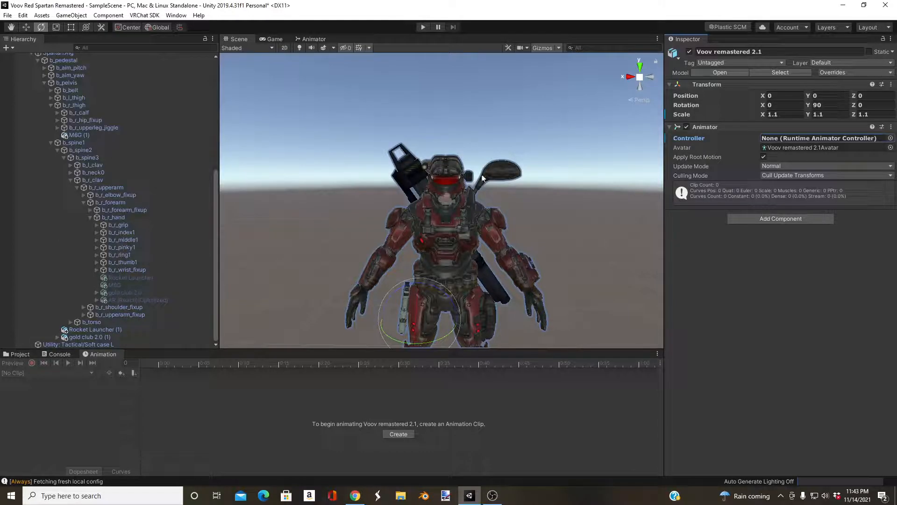
- Deactivate the Chest: Combat Knife Sheath and Chest: Combat Knife objects on the avatar's chest
{"action": "left_click", "coordinate": [471, 204]}
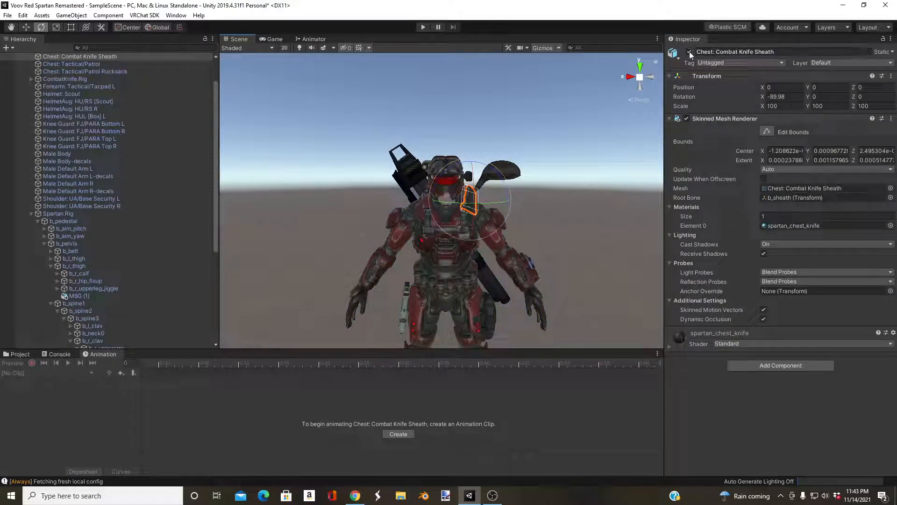
{"action": "left_click", "coordinate": [689, 52]}
{"action": "left_click", "coordinate": [471, 203]}
{"action": "left_click", "coordinate": [471, 204]}
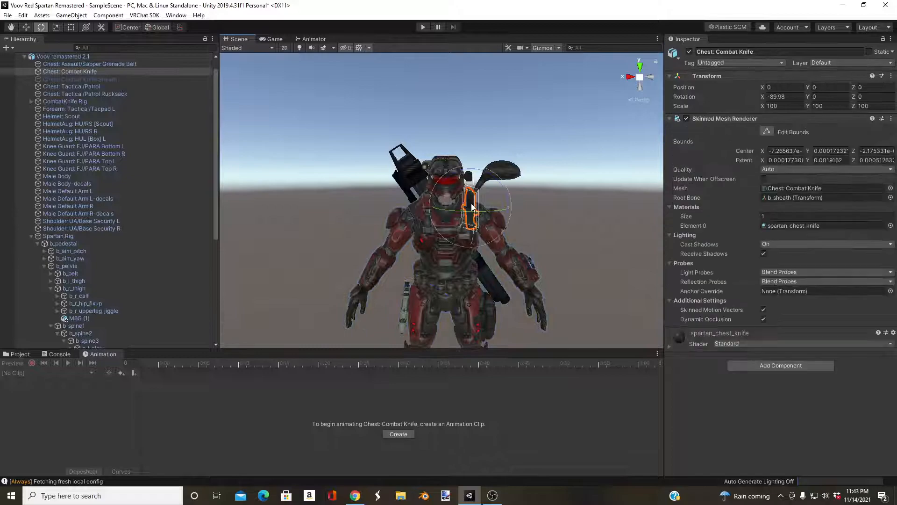
{"action": "left_click", "coordinate": [690, 52]}
{"action": "left_click", "coordinate": [590, 209]}
{"action": "mouse_move", "coordinate": [590, 210]}
{"action": "right_mouse_down"}
{"action": "mouse_move", "coordinate": [581, 210]}
{"action": "mouse_move", "coordinate": [584, 225]}
{"action": "right_mouse_up"}
{"action": "scroll", "coordinate": [585, 224], "scroll_direction": "down", "scroll_amount": 4}
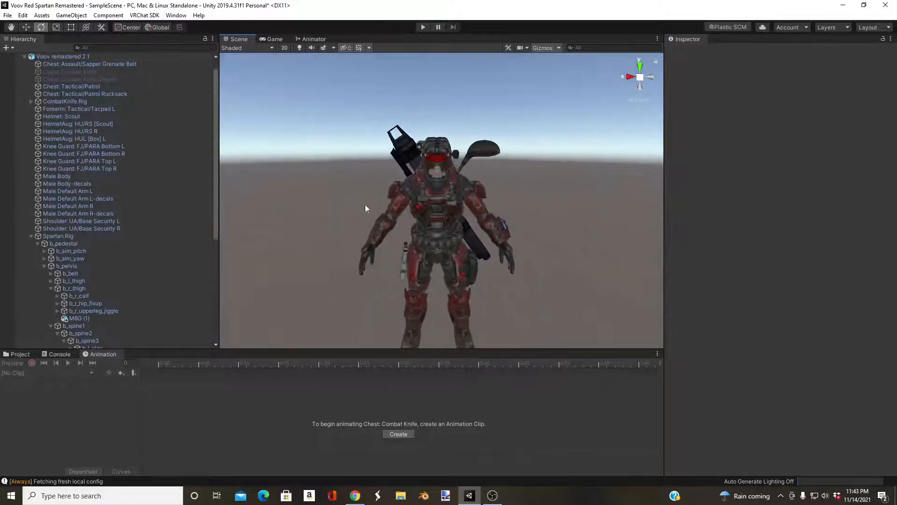
{"action": "scroll", "coordinate": [98, 136], "scroll_direction": "up", "scroll_amount": 1}
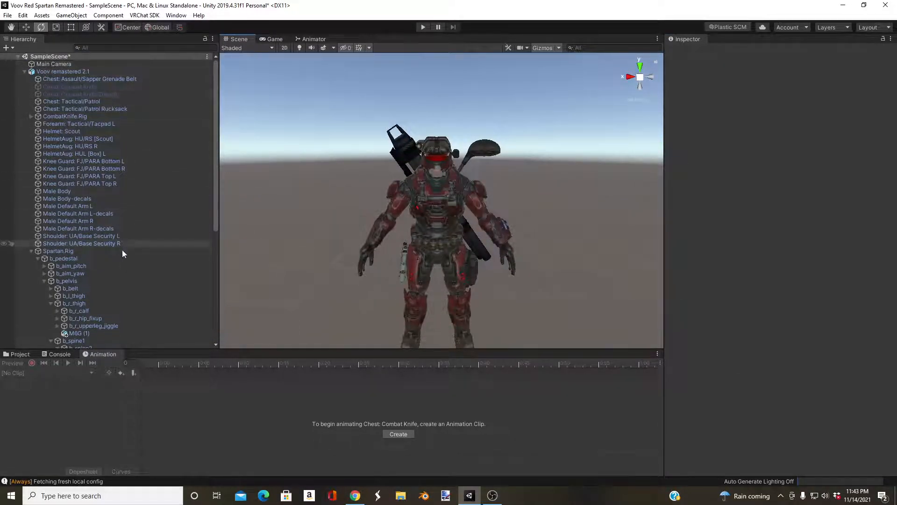
{"action": "scroll", "coordinate": [121, 248], "scroll_direction": "down", "scroll_amount": 4}
{"action": "key", "text": "w"}
{"action": "right_click_drag", "start_coordinate": [286, 243], "coordinate": [284, 244]}
{"action": "key", "text": "s"}
{"action": "key", "text": "w"}
- Move the No Weapon clip and the Voov remastered animator controller from the Body folder into the main Assets folder
{"action": "left_click", "coordinate": [17, 354]}
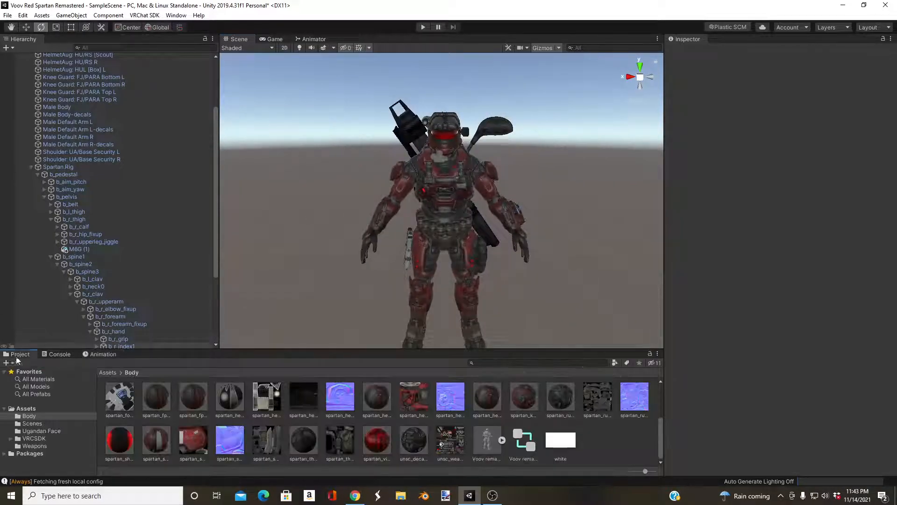
{"action": "left_click", "coordinate": [27, 408]}
{"action": "left_click", "coordinate": [29, 415]}
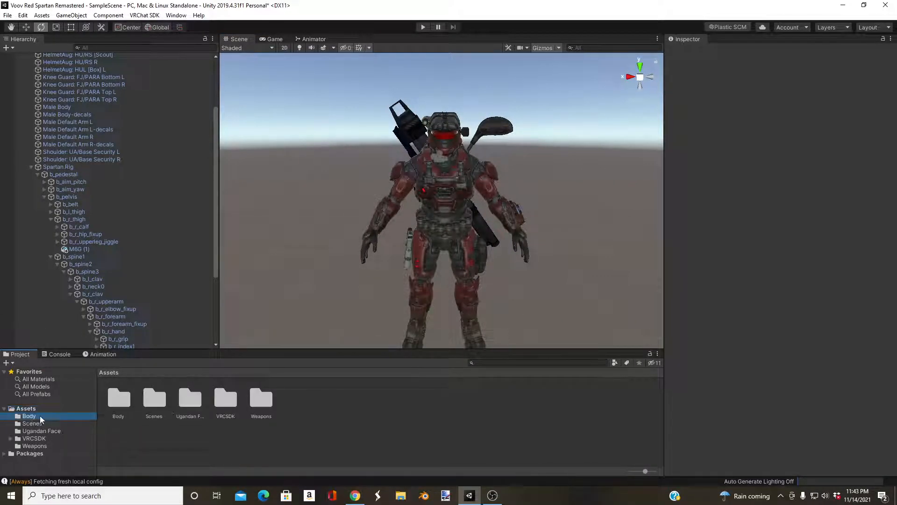
{"action": "scroll", "coordinate": [199, 421], "scroll_direction": "down", "scroll_amount": 3}
{"action": "scroll", "coordinate": [200, 420], "scroll_direction": "up", "scroll_amount": 3}
{"action": "left_click", "coordinate": [156, 399]}
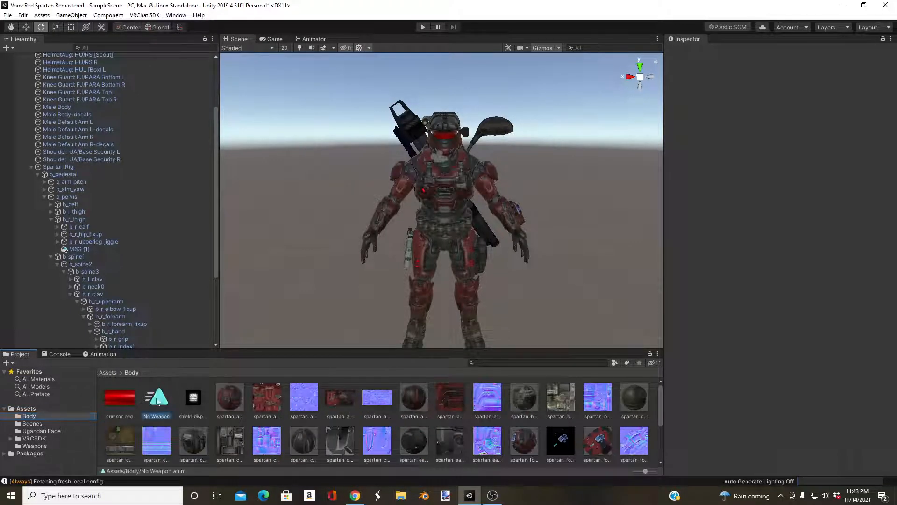
{"action": "scroll", "coordinate": [495, 453], "scroll_direction": "down", "scroll_amount": 3}
{"action": "left_click", "coordinate": [519, 444], "text": "ctrl"}
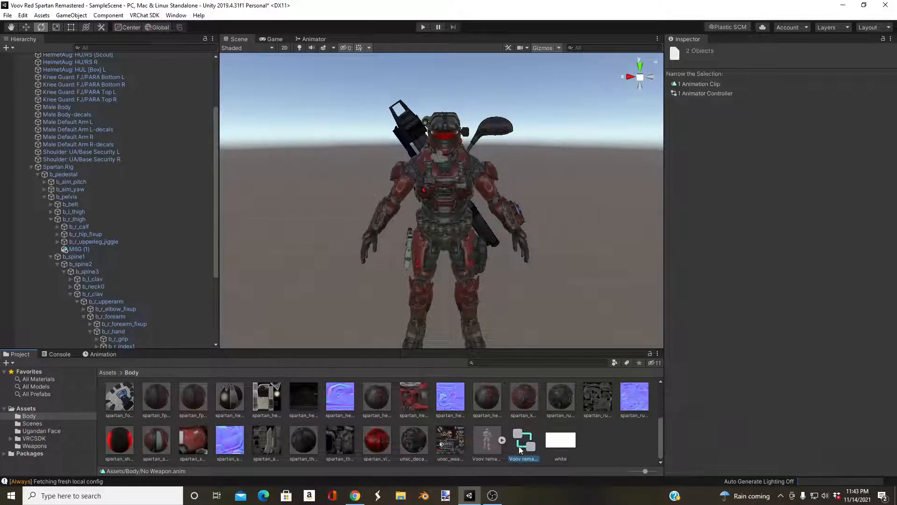
{"action": "left_click_drag", "start_coordinate": [39, 408], "coordinate": [38, 408]}
{"action": "left_click", "coordinate": [38, 408]}
{"action": "left_click", "coordinate": [325, 444]}
- Deactivate Rocket Launcher (1) on the avatar's back and activate the Rocket Launcher under b_r_hand
{"action": "key", "text": "w"}
{"action": "right_click_drag", "start_coordinate": [345, 252], "coordinate": [344, 248]}
{"action": "key", "text": "s"}
{"action": "key", "text": "w"}
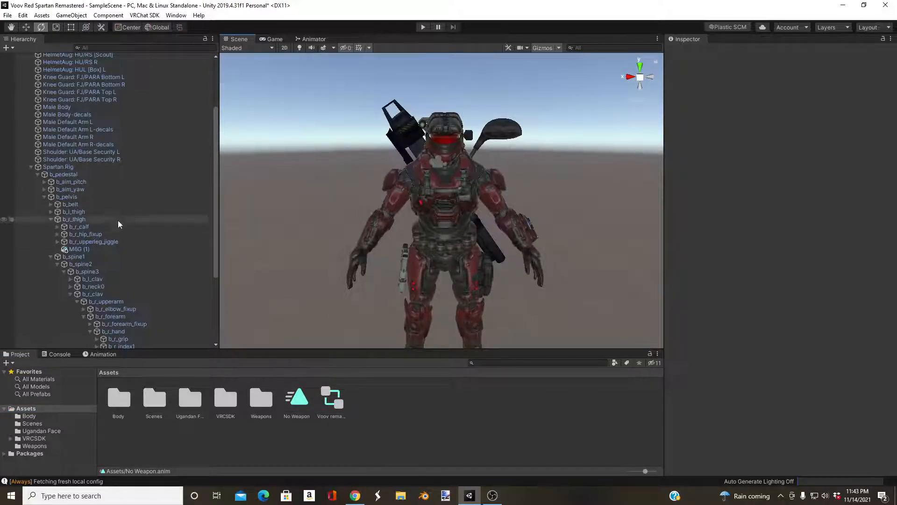
{"action": "scroll", "coordinate": [117, 225], "scroll_direction": "up", "scroll_amount": 4}
{"action": "left_click", "coordinate": [63, 71]}
{"action": "left_click", "coordinate": [399, 127]}
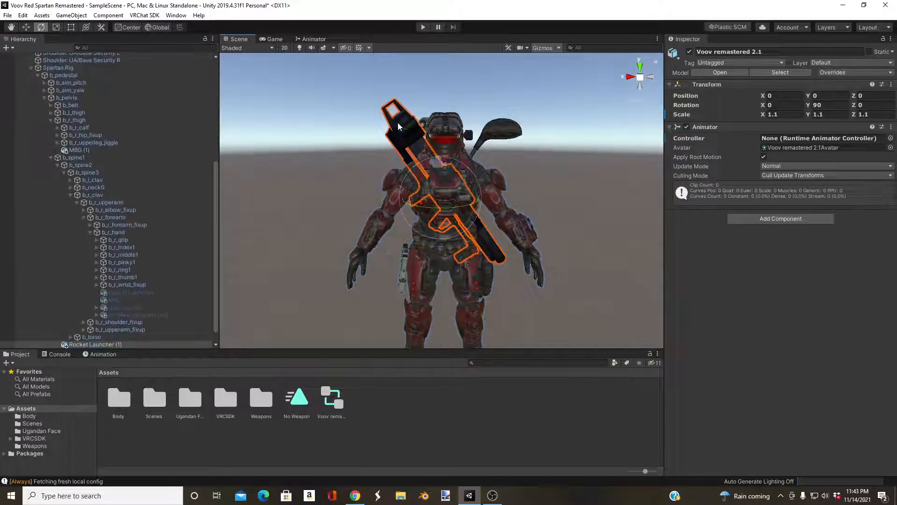
{"action": "key", "text": "alt+shift+a"}
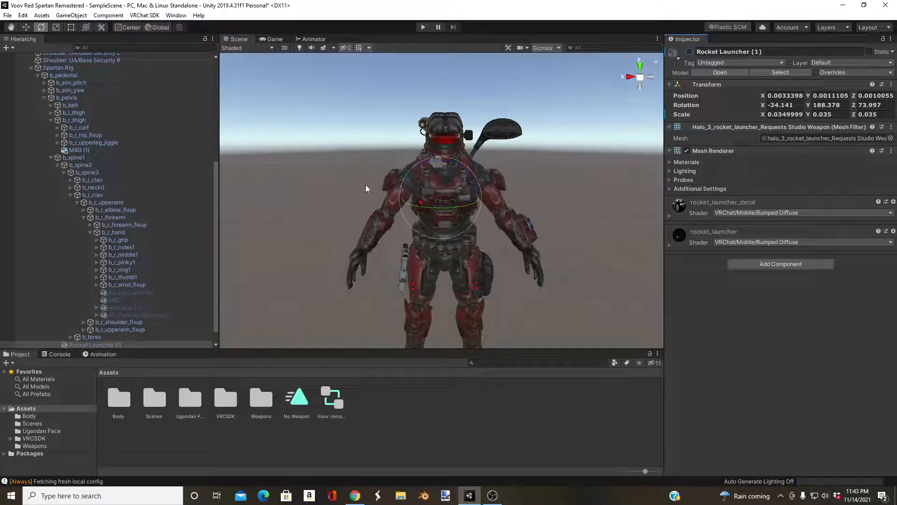
{"action": "left_click", "coordinate": [125, 293]}
{"action": "left_click", "coordinate": [689, 52]}
{"action": "left_click", "coordinate": [557, 177]}
- Create an animation clip named Rocket Launcher for Voov remastered 2.1 in the Assets folder
{"action": "right_click_drag", "start_coordinate": [437, 246], "coordinate": [441, 265]}
{"action": "key", "text": "s"}
{"action": "key", "text": "q"}
{"action": "scroll", "coordinate": [66, 73], "scroll_direction": "up", "scroll_amount": 7}
{"action": "left_click", "coordinate": [63, 72]}
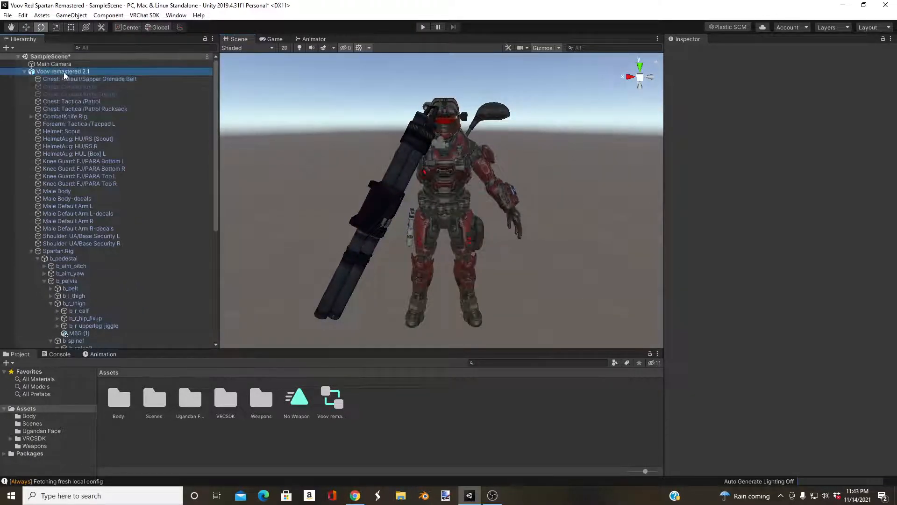
{"action": "left_click", "coordinate": [107, 354]}
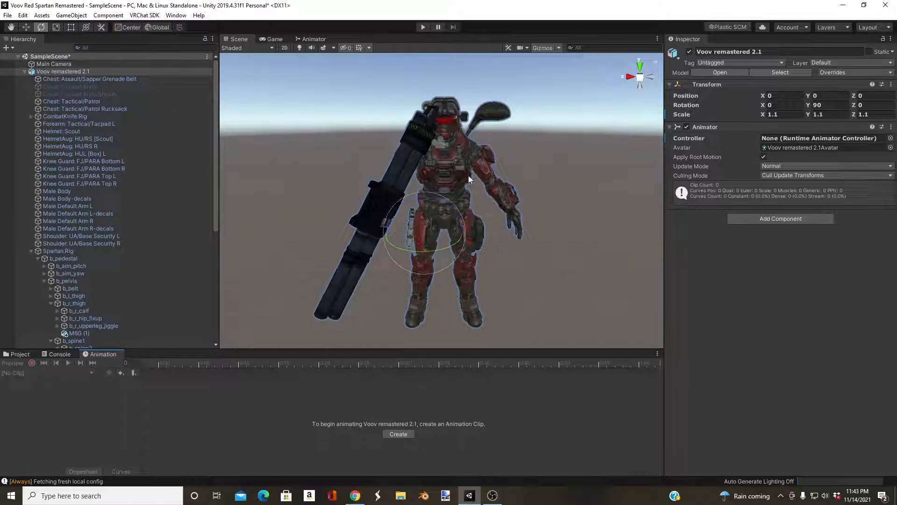
{"action": "left_click_drag", "start_coordinate": [532, 238], "coordinate": [509, 234], "text": "alt"}
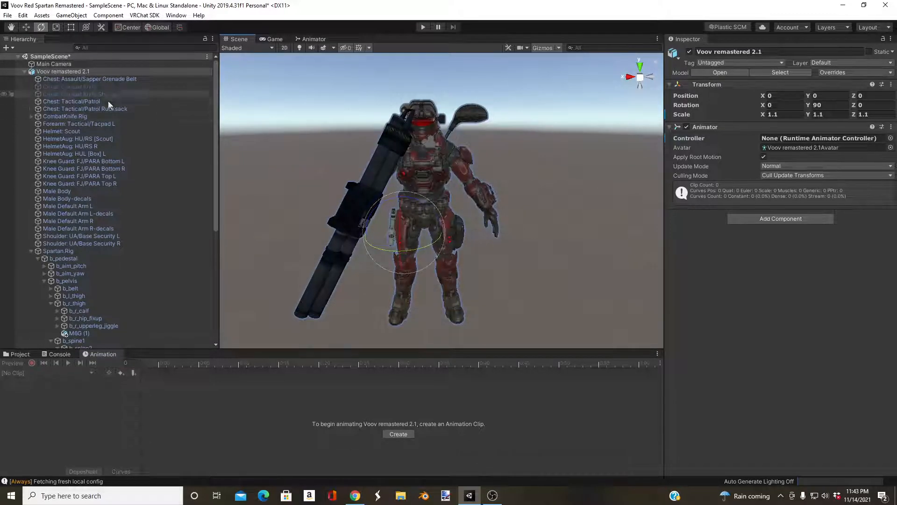
{"action": "left_click", "coordinate": [399, 434]}
{"action": "type", "text": "Rocket Launcher"}
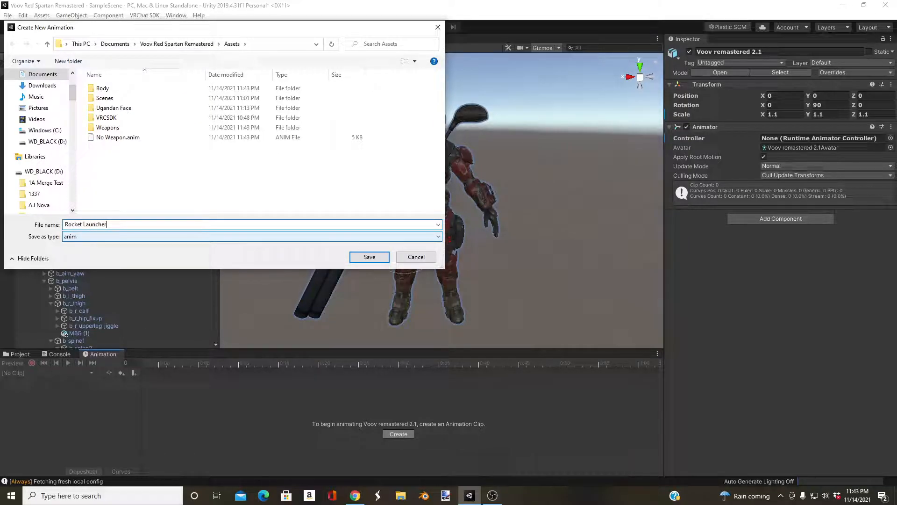
{"action": "key", "text": "Return"}
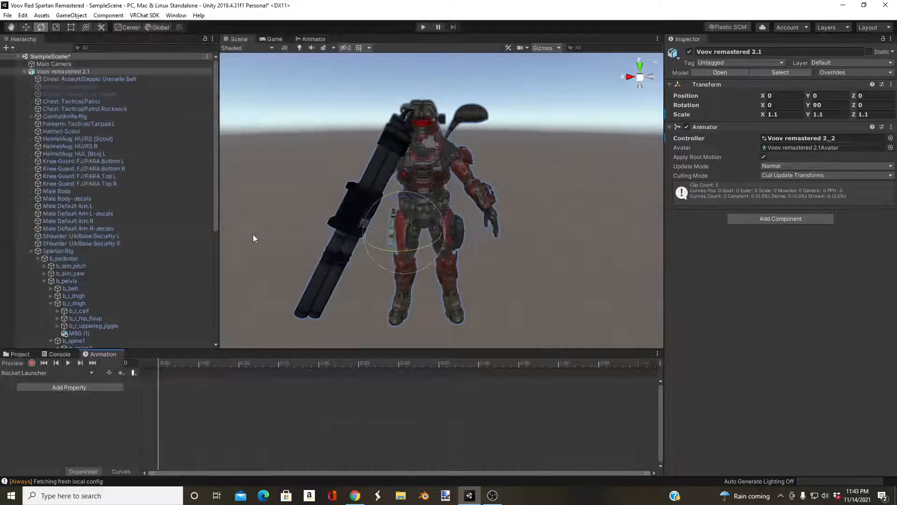
- Add the Is Active property of Rocket Launcher (1) under b_spine1 to the Rocket Launcher clip and collapse its entry
{"action": "left_click", "coordinate": [86, 388]}
{"action": "scroll", "coordinate": [127, 397], "scroll_direction": "down", "scroll_amount": 3}
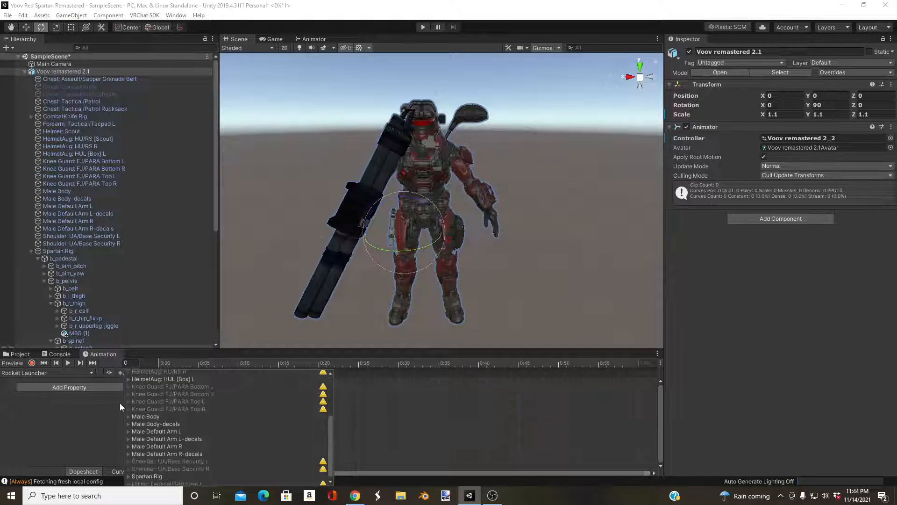
{"action": "left_click", "coordinate": [129, 476]}
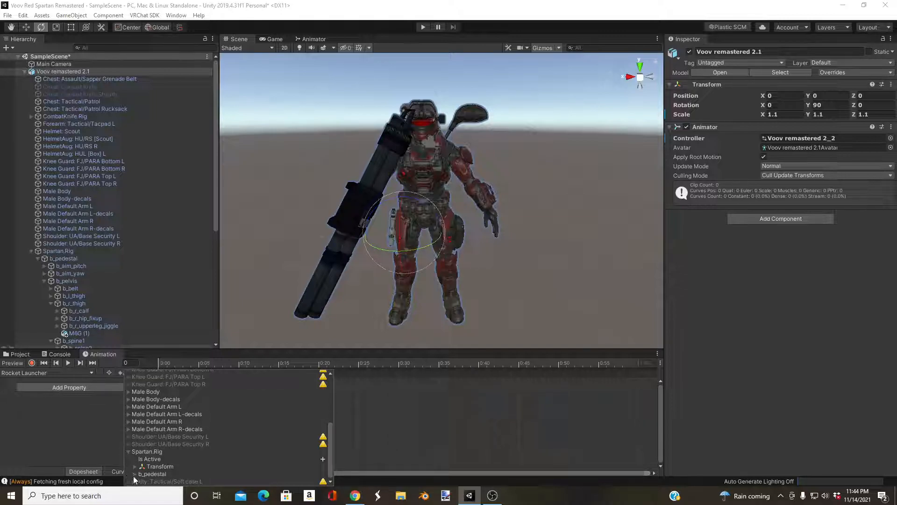
{"action": "left_click", "coordinate": [136, 474]}
{"action": "left_click", "coordinate": [142, 474]}
{"action": "left_click", "coordinate": [148, 474]}
{"action": "left_click", "coordinate": [154, 466]}
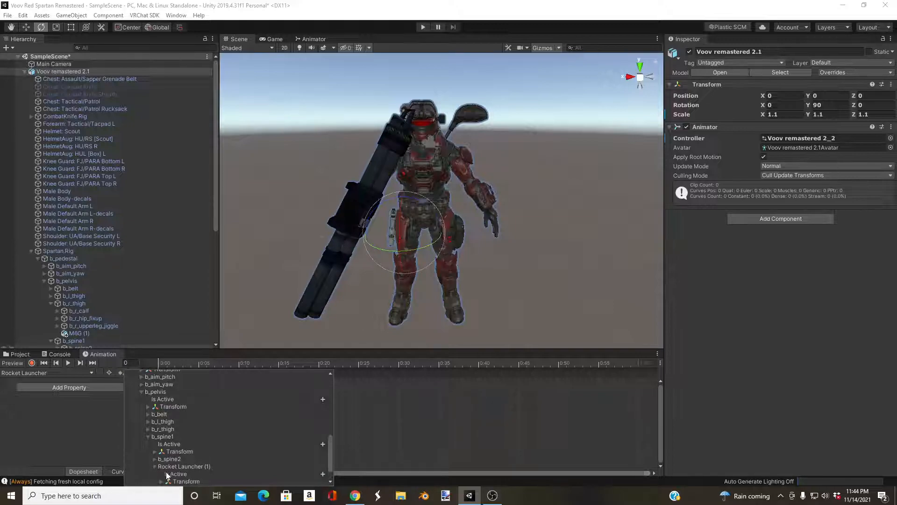
{"action": "left_click", "coordinate": [322, 474]}
{"action": "left_click", "coordinate": [153, 467]}
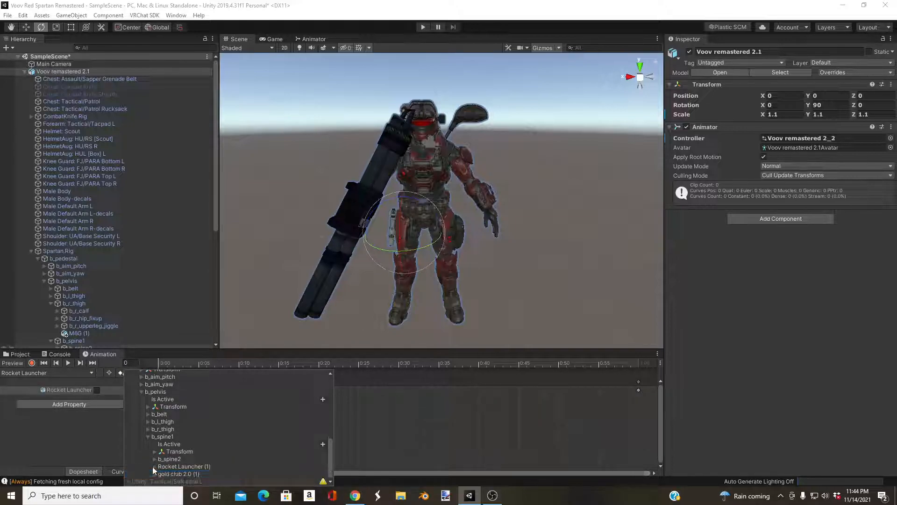
- Add the Is Active property of the Rocket Launcher under b_r_hand to the Rocket Launcher clip
{"action": "left_click", "coordinate": [154, 459]}
{"action": "left_click", "coordinate": [162, 459]}
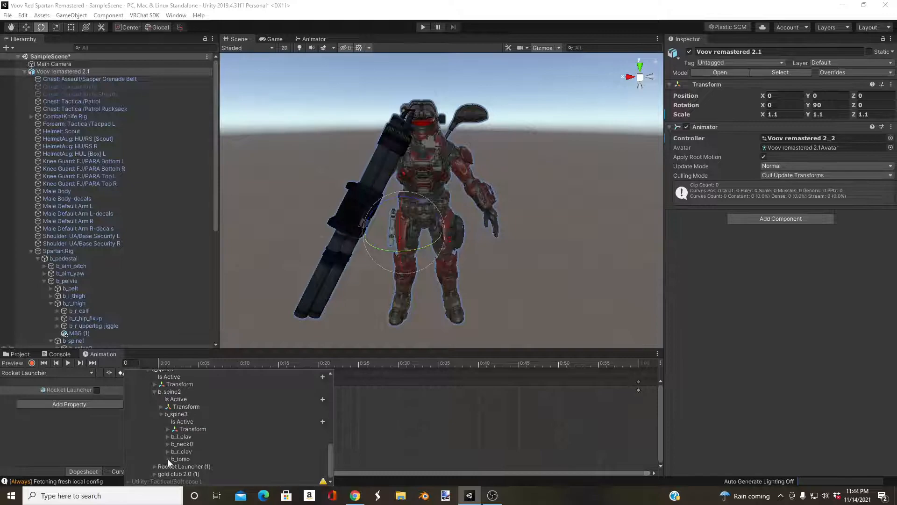
{"action": "left_click", "coordinate": [167, 452]}
{"action": "left_click", "coordinate": [174, 451]}
{"action": "left_click", "coordinate": [181, 436]}
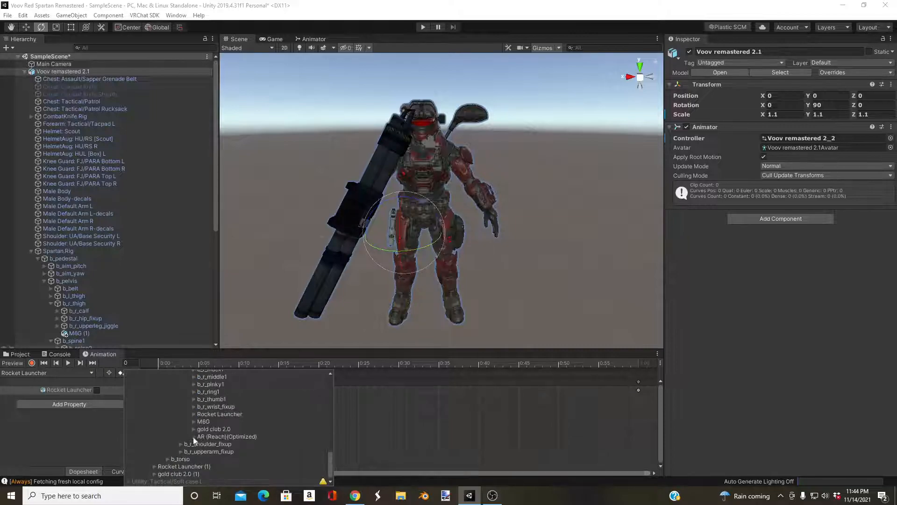
{"action": "left_click", "coordinate": [193, 414]}
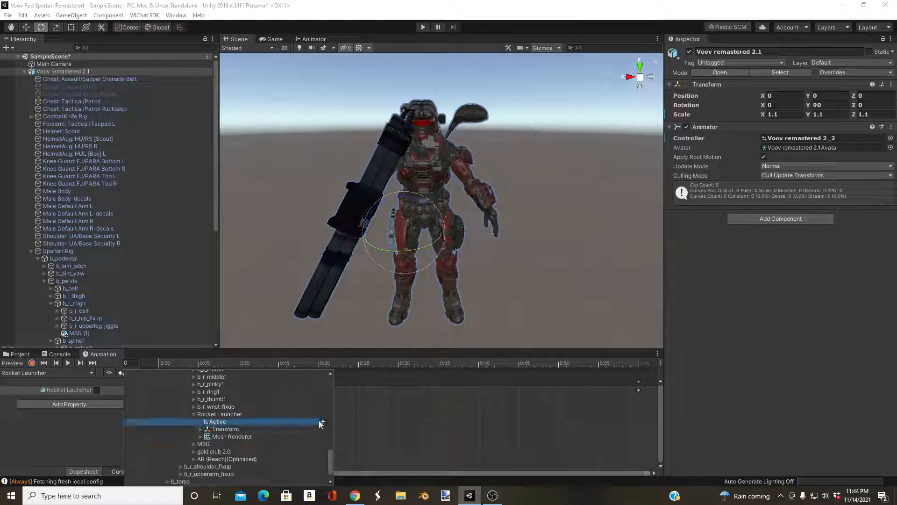
{"action": "left_click", "coordinate": [322, 422]}
- Delete the end keys of the Rocket Launcher clip and key both Is Active properties at frame 1
{"action": "right_click", "coordinate": [640, 383]}
{"action": "left_click", "coordinate": [654, 286]}
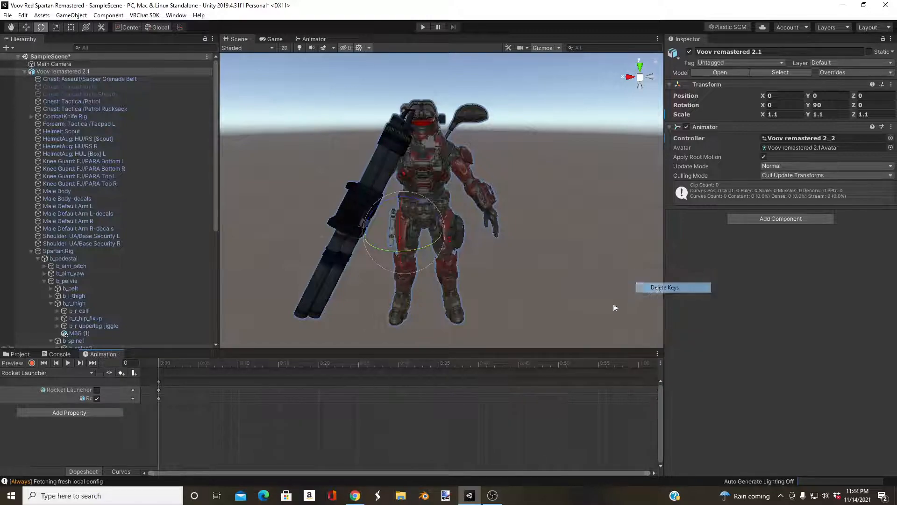
{"action": "left_click", "coordinate": [167, 364]}
{"action": "key", "text": "k"}
{"action": "left_click", "coordinate": [158, 364]}
- Run the scene in play mode to check the Rocket Launcher clip, and stop it
{"action": "right_click_drag", "start_coordinate": [347, 210], "coordinate": [341, 227]}
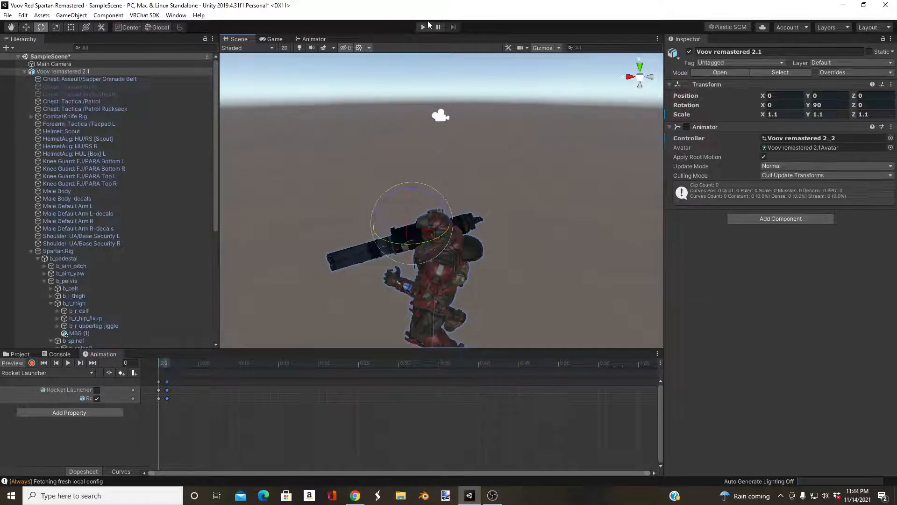
{"action": "left_click", "coordinate": [423, 27]}
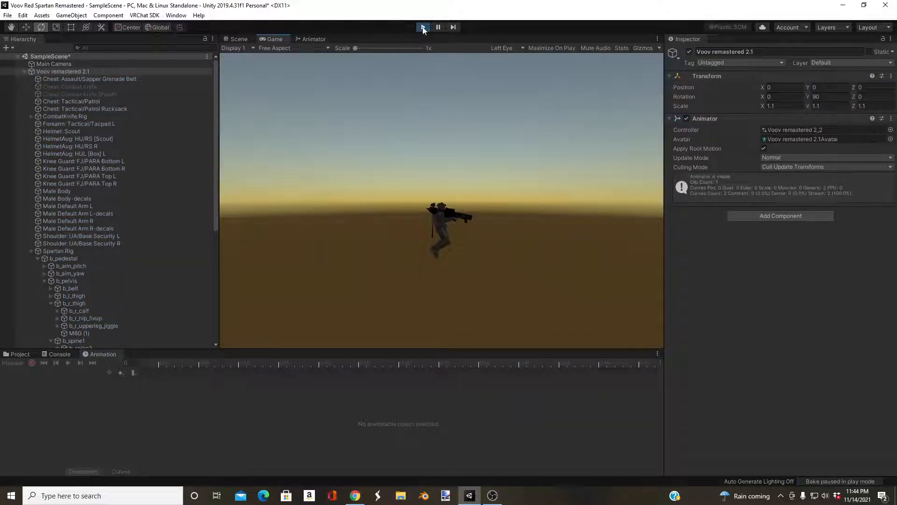
{"action": "left_click", "coordinate": [423, 27]}
- Set the Animator Controller of Voov remastered 2.1 to None
{"action": "left_click", "coordinate": [891, 138]}
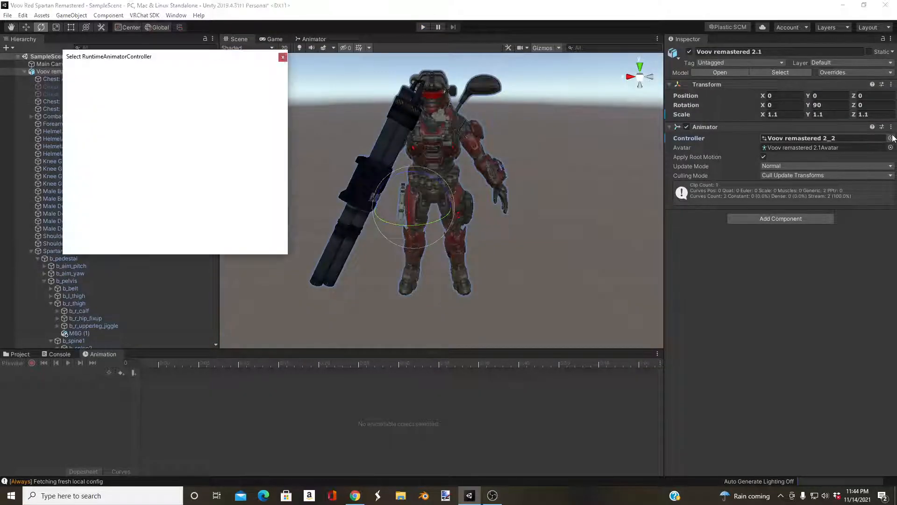
{"action": "left_click", "coordinate": [83, 88]}
{"action": "left_click", "coordinate": [282, 57]}
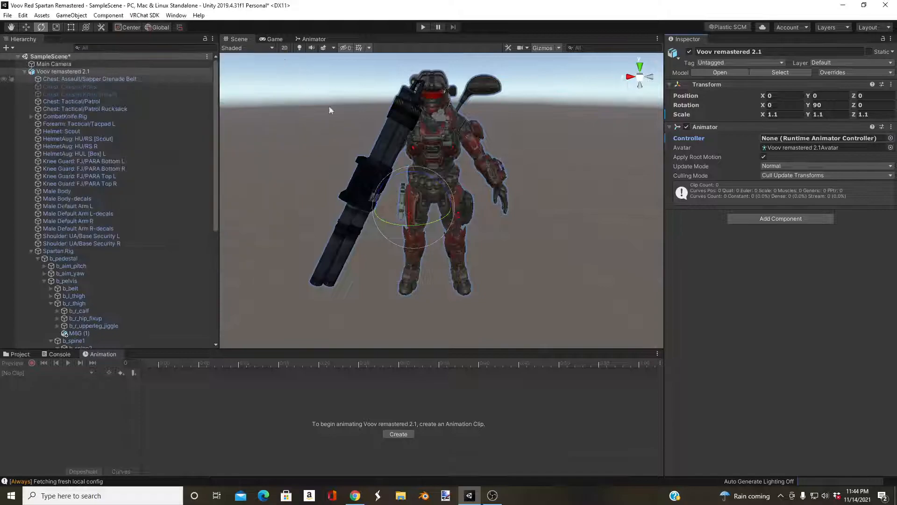
- Deactivate the Rocket Launcher in the avatar's hand and reactivate Rocket Launcher (1) on its back
{"action": "left_click", "coordinate": [365, 177]}
{"action": "left_click", "coordinate": [690, 51]}
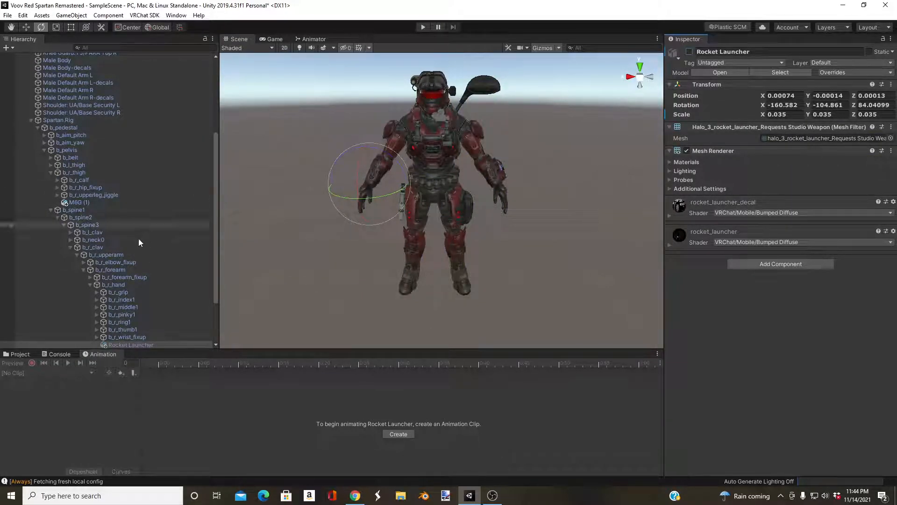
{"action": "scroll", "coordinate": [143, 241], "scroll_direction": "down", "scroll_amount": 3}
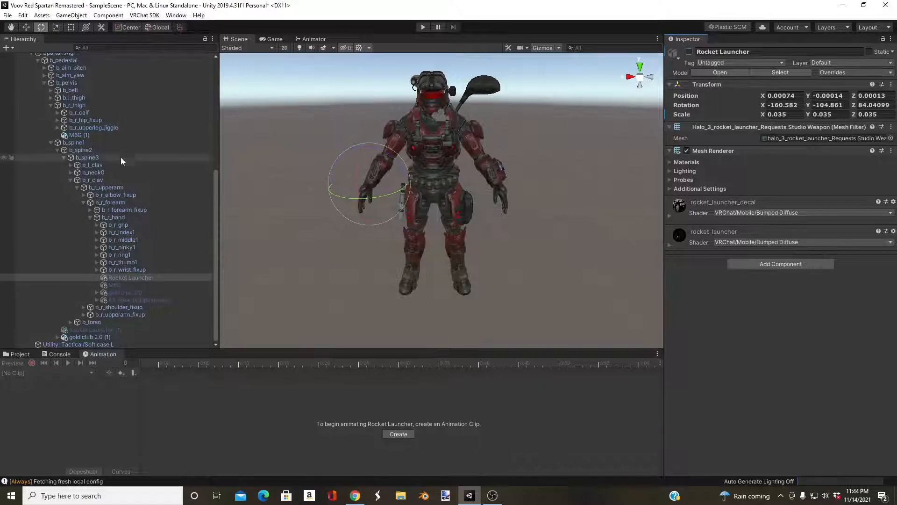
{"action": "left_click", "coordinate": [114, 330]}
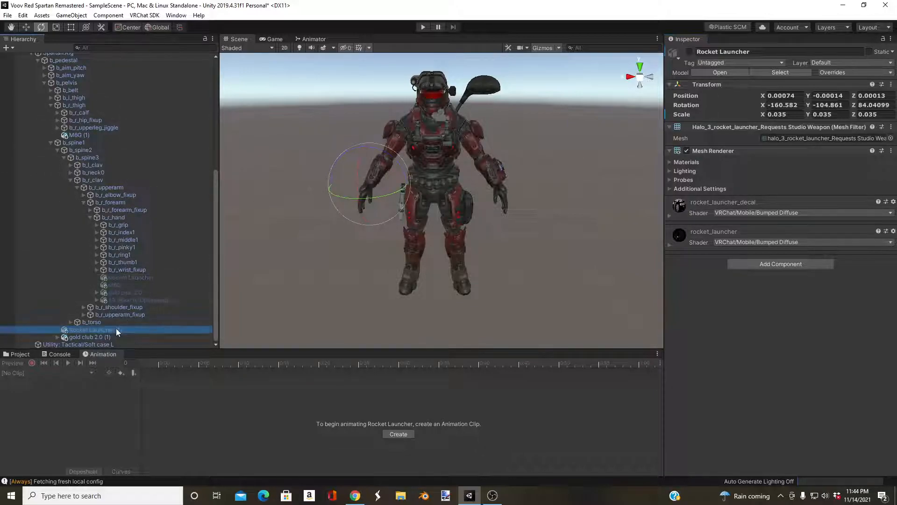
{"action": "left_click", "coordinate": [690, 51]}
{"action": "left_click", "coordinate": [550, 260]}
{"action": "right_click_drag", "start_coordinate": [479, 268], "coordinate": [486, 241]}
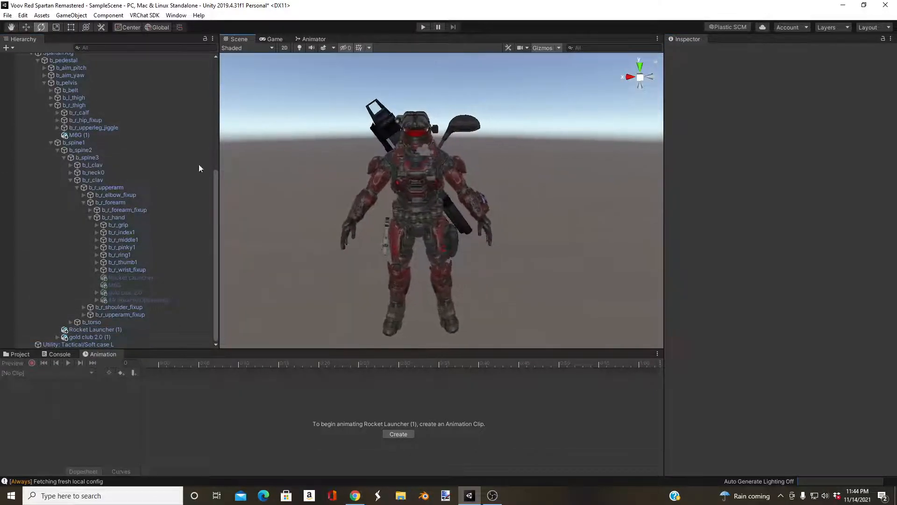
- Activate the M6G under b_r_hand and deactivate M6G (1) on the right thigh
{"action": "scroll", "coordinate": [109, 113], "scroll_direction": "up", "scroll_amount": 9}
{"action": "left_click", "coordinate": [75, 69]}
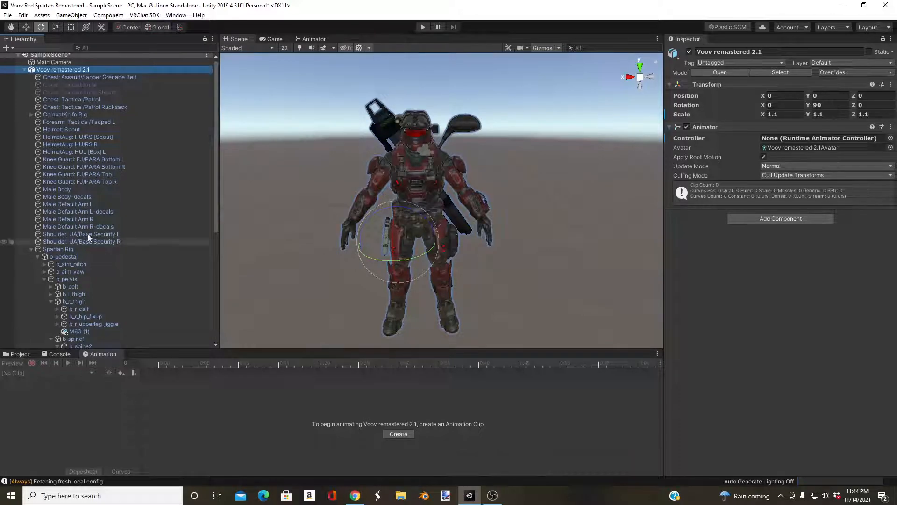
{"action": "scroll", "coordinate": [142, 241], "scroll_direction": "down", "scroll_amount": 9}
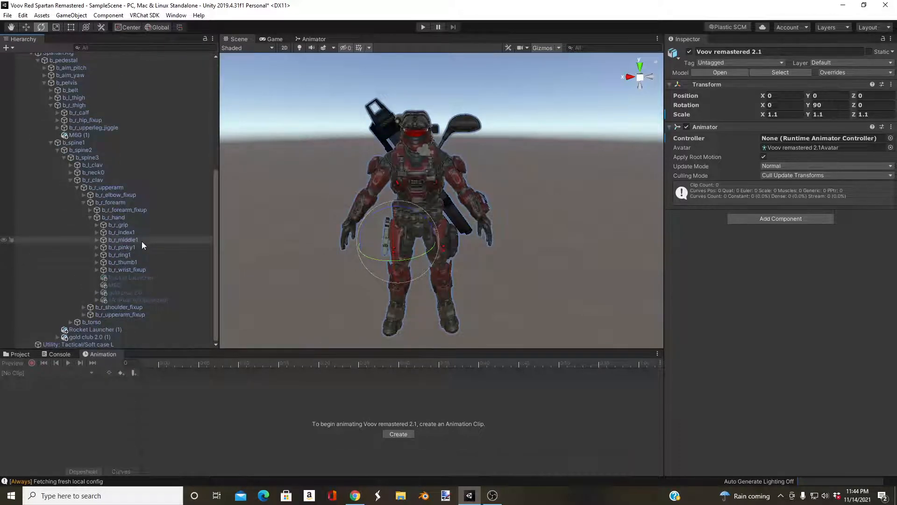
{"action": "right_click_drag", "start_coordinate": [273, 211], "coordinate": [343, 175]}
{"action": "right_click_drag", "start_coordinate": [423, 114], "coordinate": [402, 145]}
{"action": "left_click", "coordinate": [133, 284]}
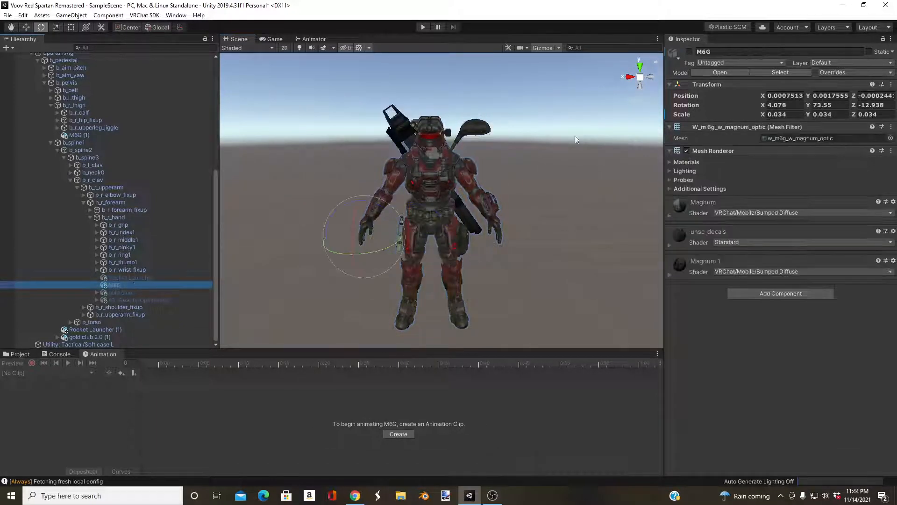
{"action": "left_click", "coordinate": [690, 52]}
{"action": "left_click", "coordinate": [393, 215]}
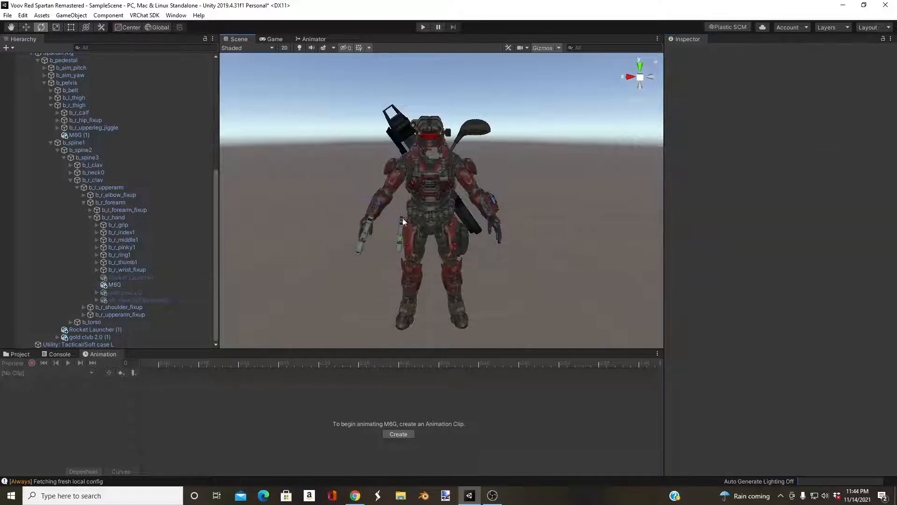
{"action": "left_click", "coordinate": [402, 230]}
{"action": "left_click", "coordinate": [685, 53]}
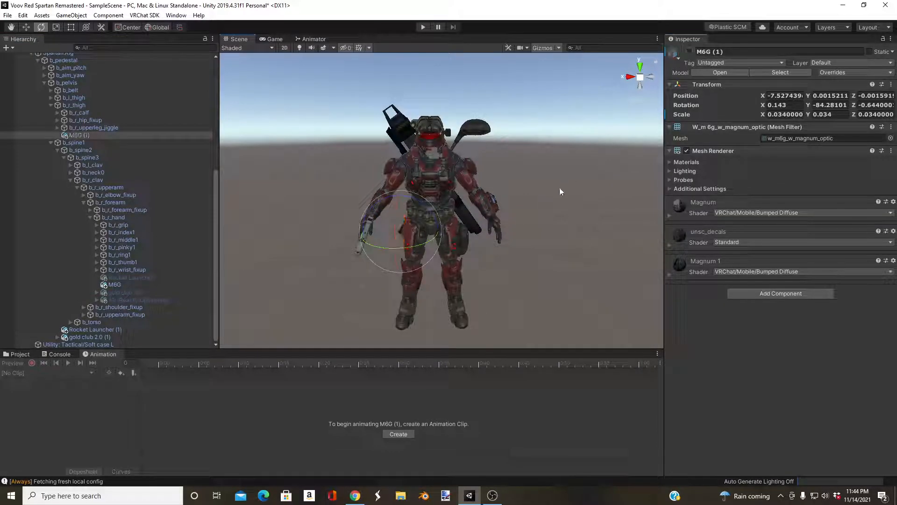
- Examine the M6G in the avatar's right hand up close and from a distance
{"action": "left_click", "coordinate": [447, 216]}
{"action": "right_click_drag", "start_coordinate": [448, 213], "coordinate": [456, 236]}
{"action": "key", "text": "w"}
{"action": "key", "text": "a"}
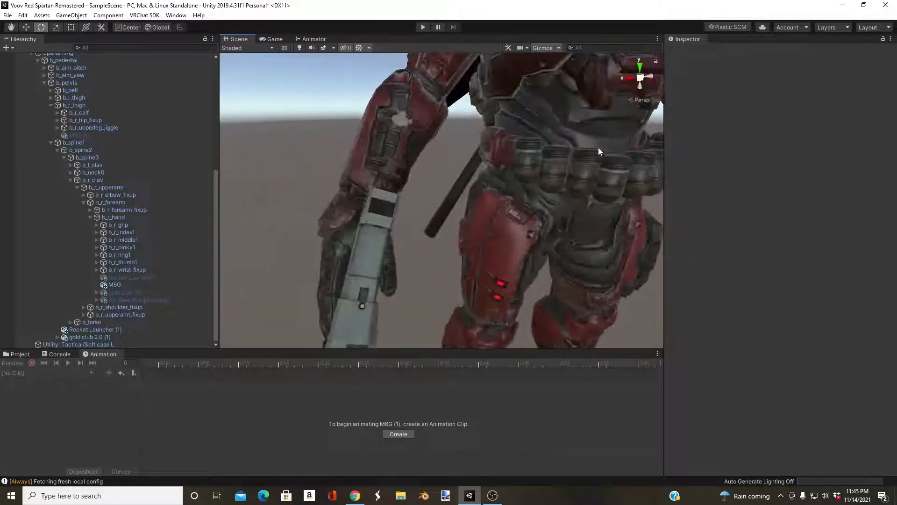
{"action": "left_click", "coordinate": [151, 294]}
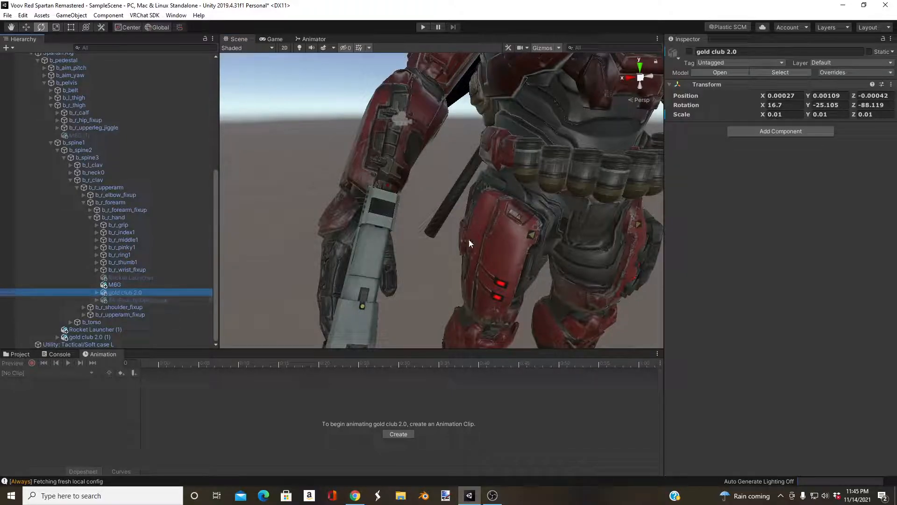
{"action": "left_click", "coordinate": [511, 200]}
{"action": "left_click", "coordinate": [374, 245]}
{"action": "right_click_drag", "start_coordinate": [374, 245], "coordinate": [515, 217]}
{"action": "scroll", "coordinate": [440, 220], "scroll_direction": "down", "scroll_amount": 5}
{"action": "key", "text": "w"}
{"action": "scroll", "coordinate": [32, 156], "scroll_direction": "up", "scroll_amount": 6}
- Create an animation clip named Magnum for Voov remastered 2.1 in the Assets folder
{"action": "left_click", "coordinate": [52, 71]}
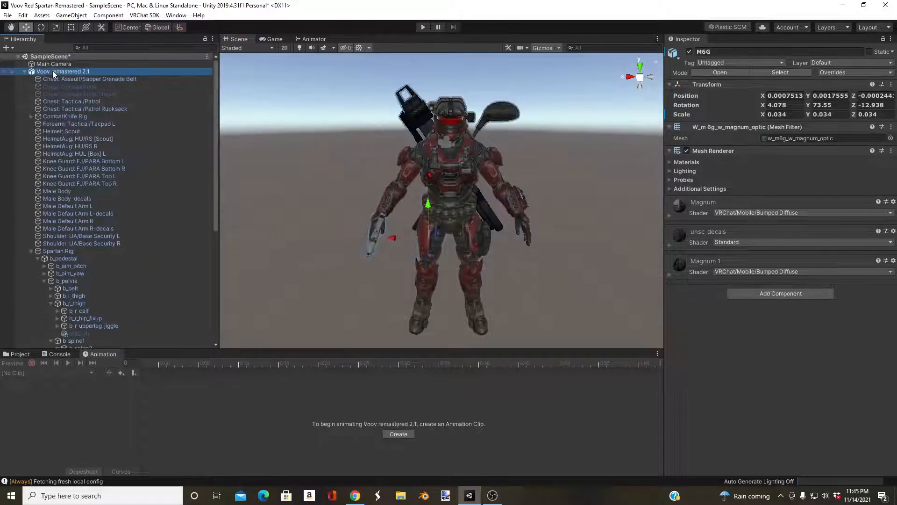
{"action": "left_click", "coordinate": [398, 433]}
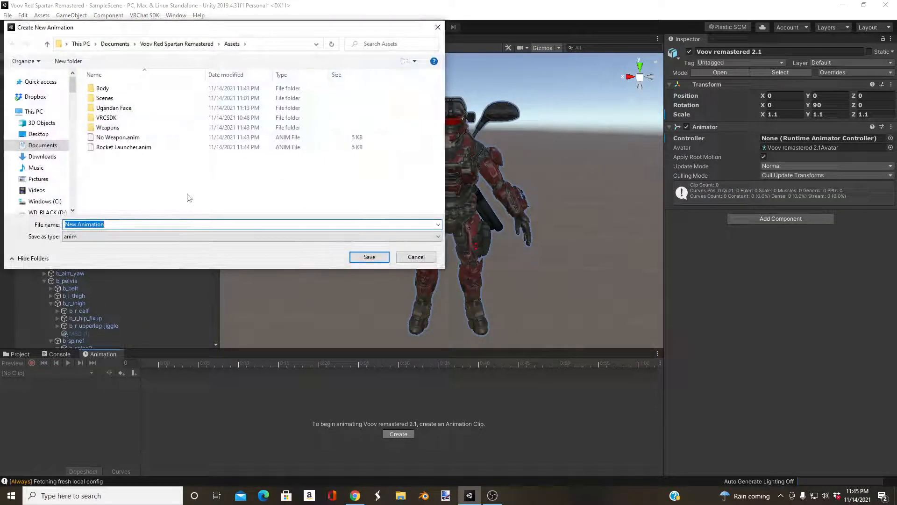
{"action": "type", "text": "M"}
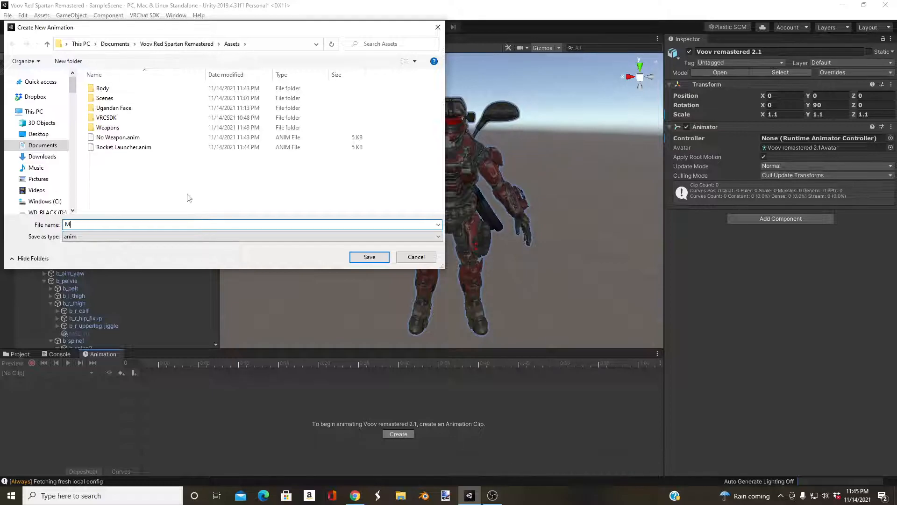
{"action": "type", "text": "agnum"}
{"action": "key", "text": "Return"}
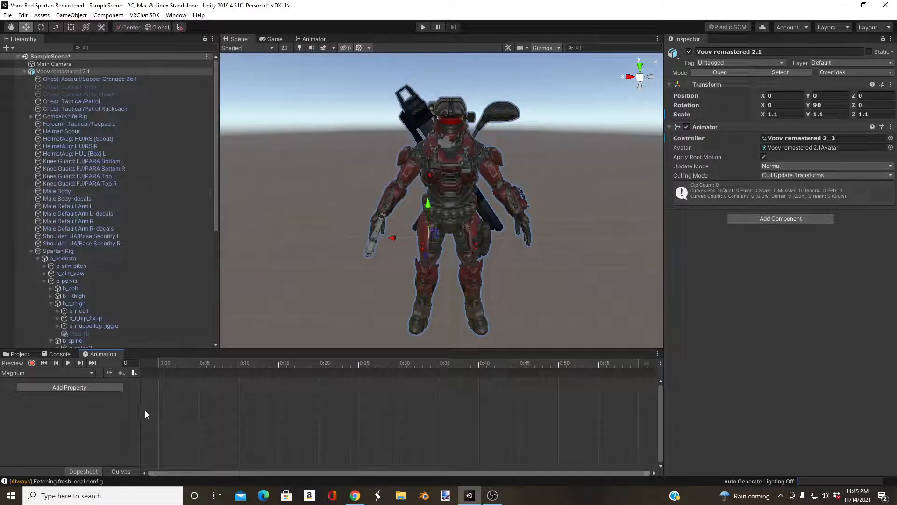
- Add the Is Active property of M6G (1) under b_r_thigh to the Magnum clip
{"action": "left_click", "coordinate": [119, 386]}
{"action": "scroll", "coordinate": [132, 450], "scroll_direction": "down", "scroll_amount": 4}
{"action": "left_click", "coordinate": [127, 474]}
{"action": "left_click", "coordinate": [133, 473]}
{"action": "left_click", "coordinate": [140, 473]}
{"action": "left_click", "coordinate": [147, 466]}
{"action": "left_click", "coordinate": [154, 467]}
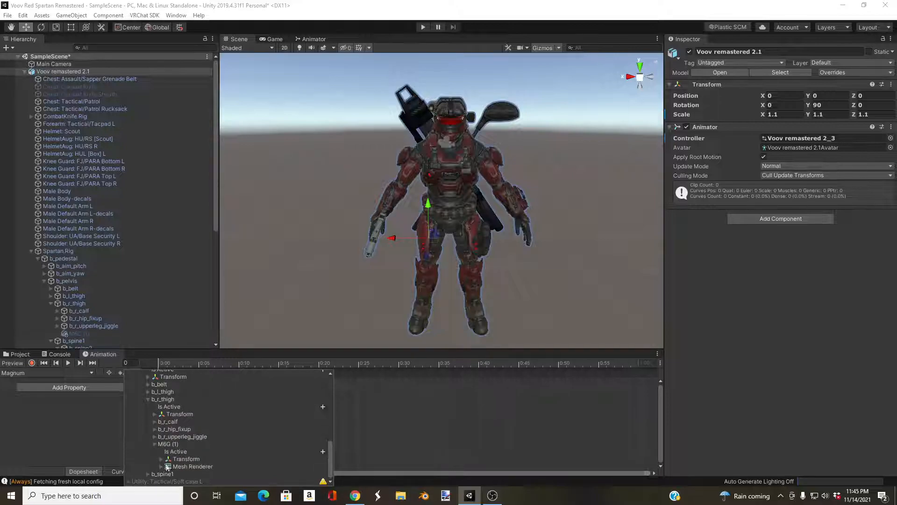
{"action": "left_click", "coordinate": [323, 453]}
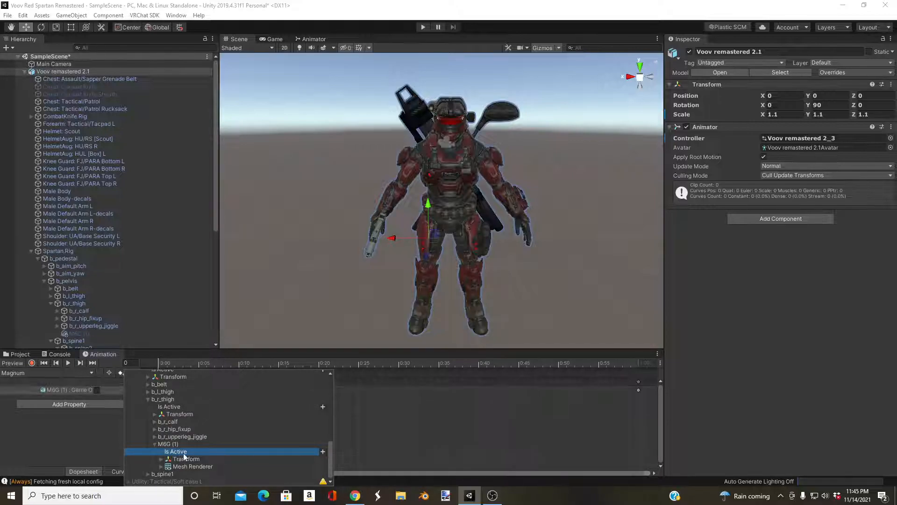
- Add the Is Active property of the M6G under b_r_hand to the Magnum clip
{"action": "left_click", "coordinate": [155, 444]}
{"action": "left_click", "coordinate": [148, 421]}
{"action": "left_click", "coordinate": [148, 473]}
{"action": "left_click", "coordinate": [154, 459]}
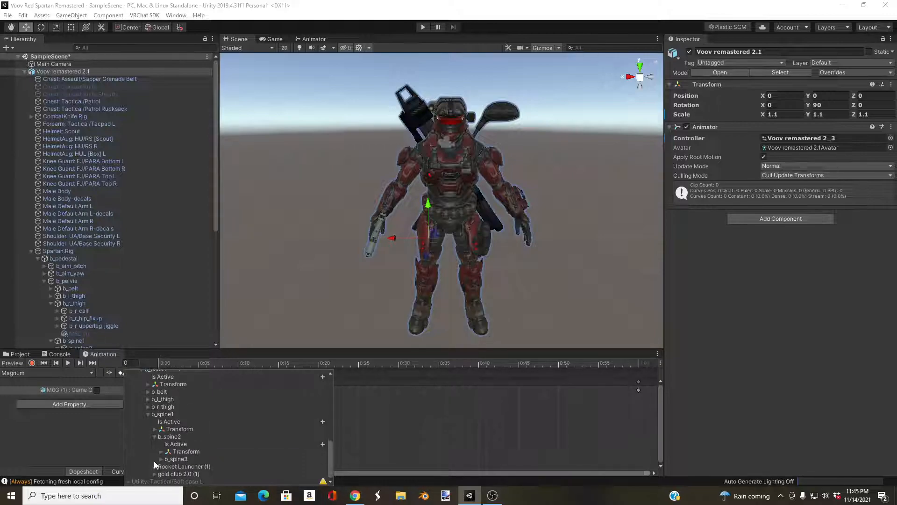
{"action": "left_click", "coordinate": [161, 458]}
{"action": "left_click", "coordinate": [167, 451]}
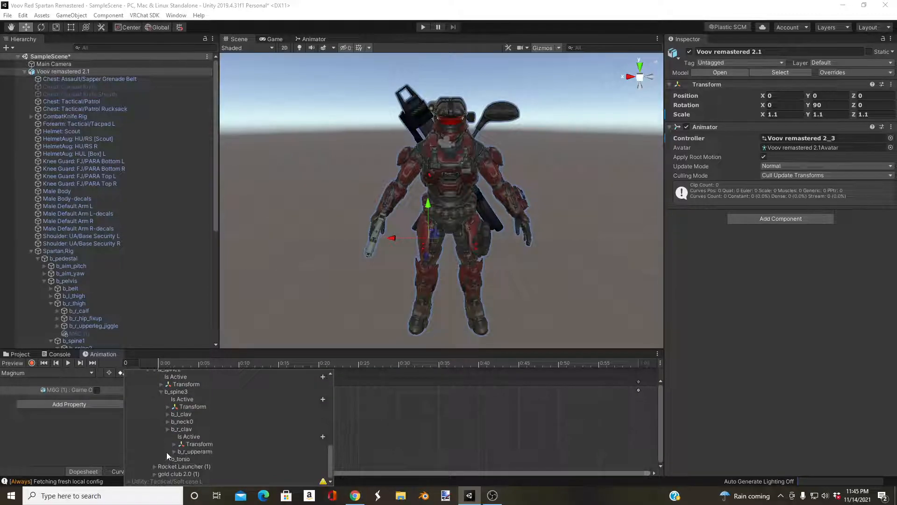
{"action": "left_click", "coordinate": [174, 451]}
{"action": "left_click", "coordinate": [180, 436]}
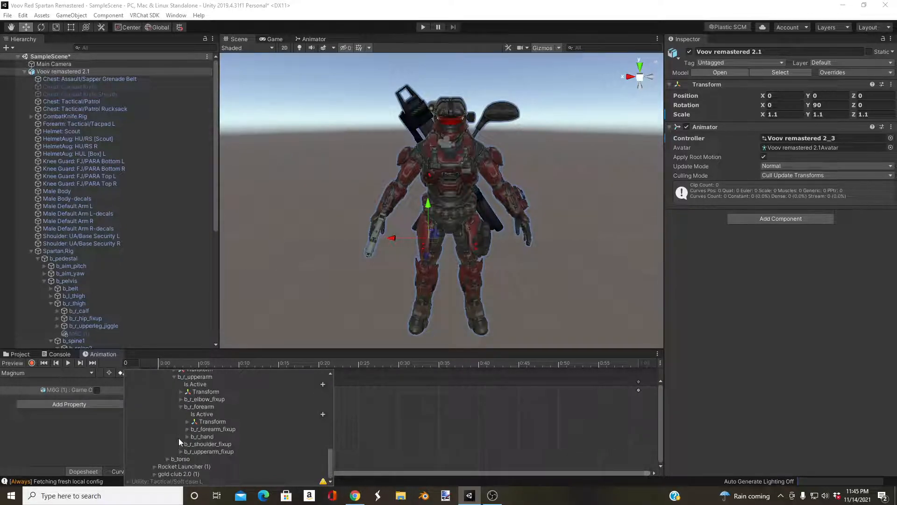
{"action": "left_click", "coordinate": [192, 421]}
{"action": "left_click", "coordinate": [320, 429]}
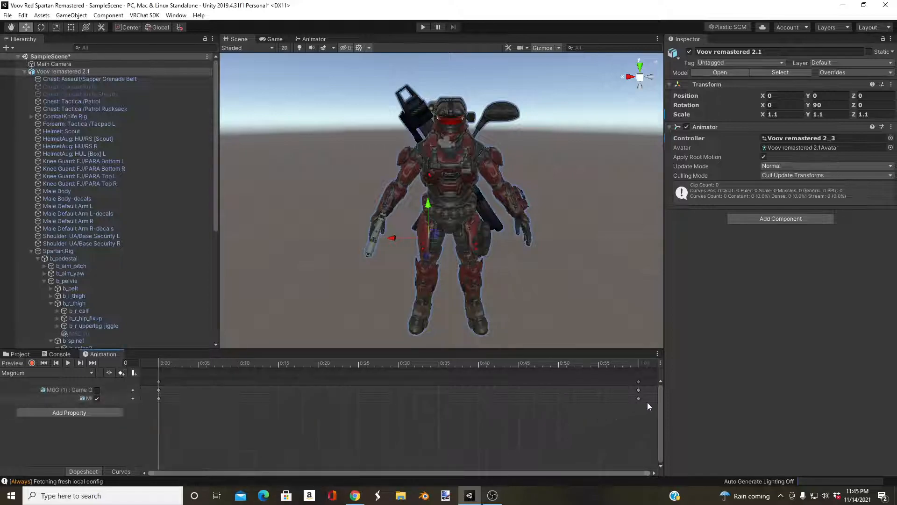
- Delete the end keys of the Magnum clip and key both Is Active properties at frame 1
{"action": "right_click", "coordinate": [638, 389]}
{"action": "left_click", "coordinate": [668, 288]}
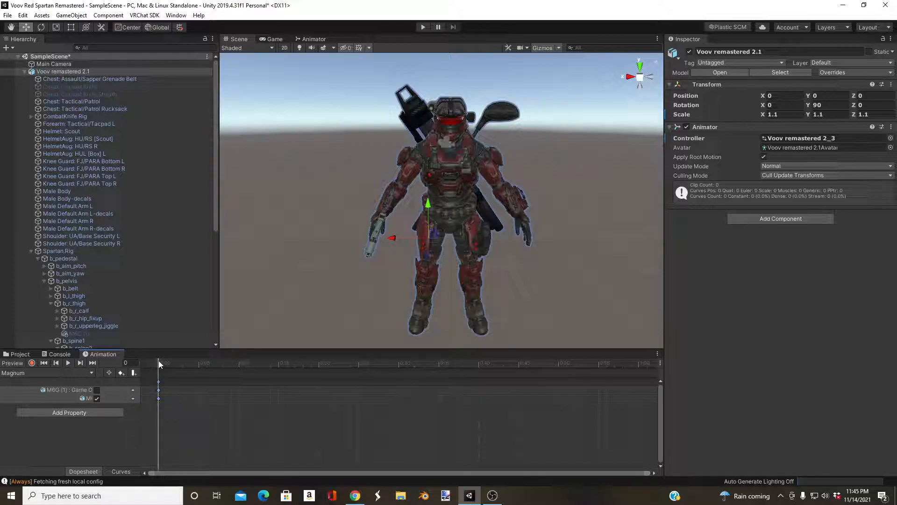
{"action": "left_click_drag", "start_coordinate": [158, 364], "coordinate": [166, 364]}
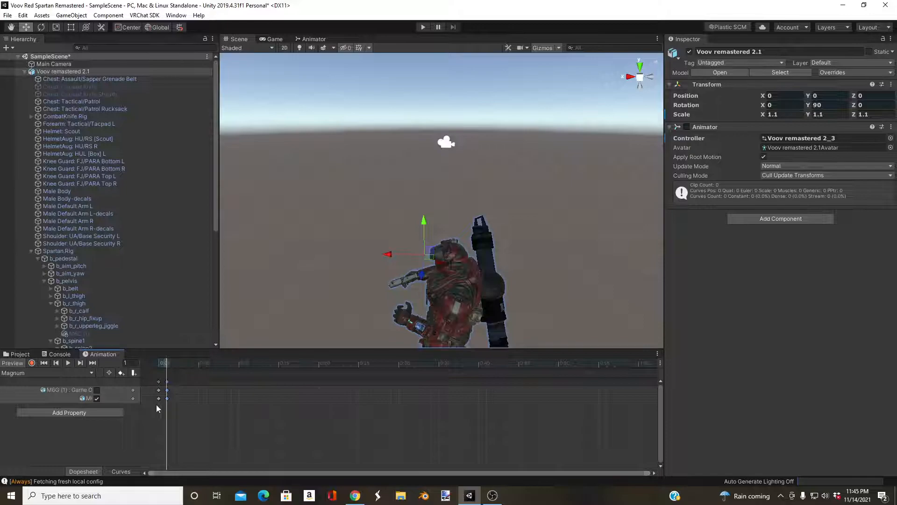
- Run the scene in play mode to check the Magnum clip, and stop it
{"action": "right_click_drag", "start_coordinate": [294, 249], "coordinate": [319, 296]}
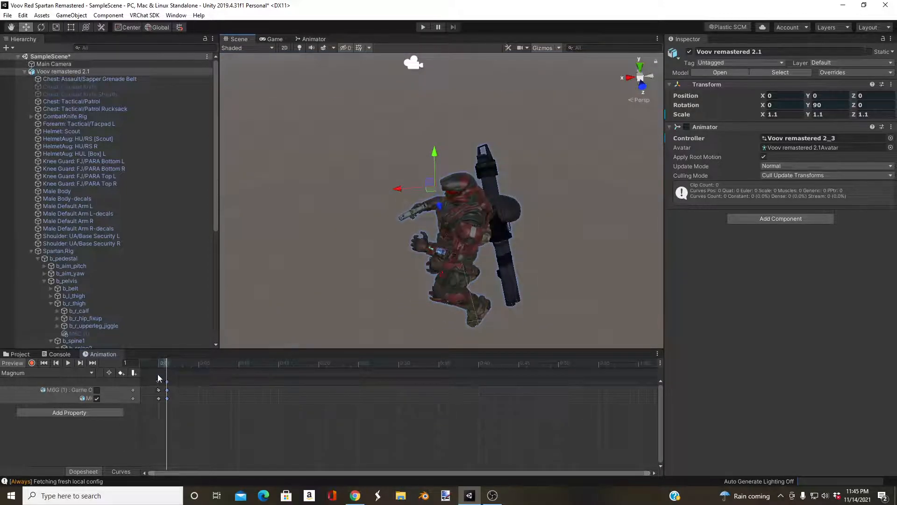
{"action": "left_click", "coordinate": [423, 28]}
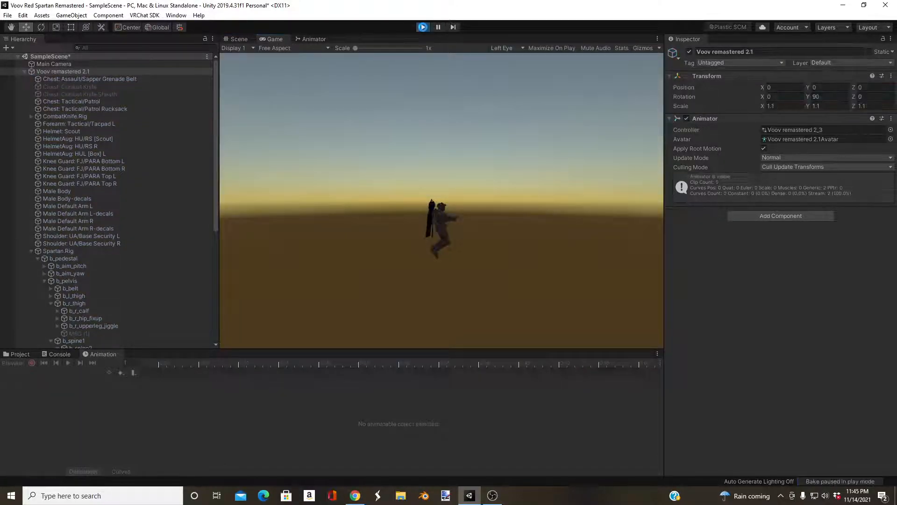
{"action": "left_click", "coordinate": [423, 28]}
- Clear the avatar's Animator Controller to None after the Magnum test
{"action": "left_click", "coordinate": [890, 138]}
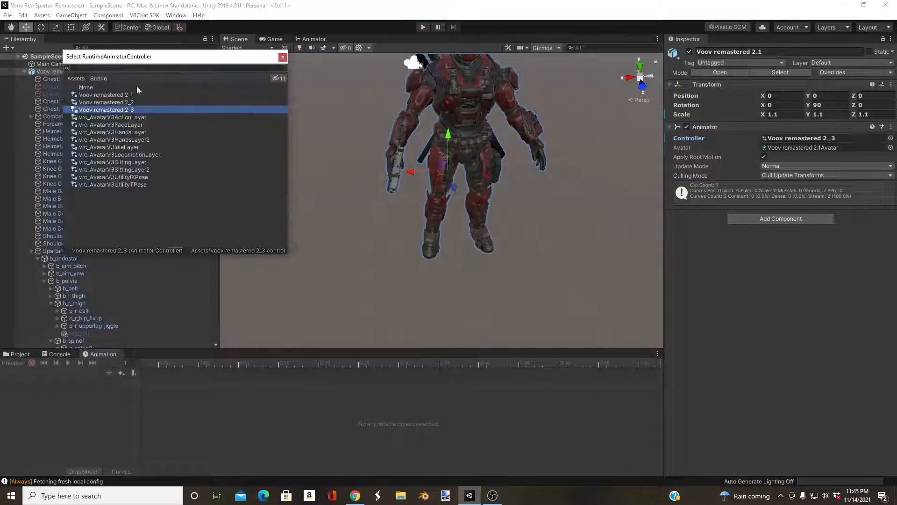
{"action": "left_click", "coordinate": [97, 87]}
{"action": "left_click", "coordinate": [283, 58]}
- Deactivate the M6G under b_r_hand and reactivate the M6G (1) under b_r_thigh
{"action": "right_click_drag", "start_coordinate": [395, 242], "coordinate": [392, 209]}
{"action": "left_click", "coordinate": [397, 219]}
{"action": "scroll", "coordinate": [140, 322], "scroll_direction": "down", "scroll_amount": 3}
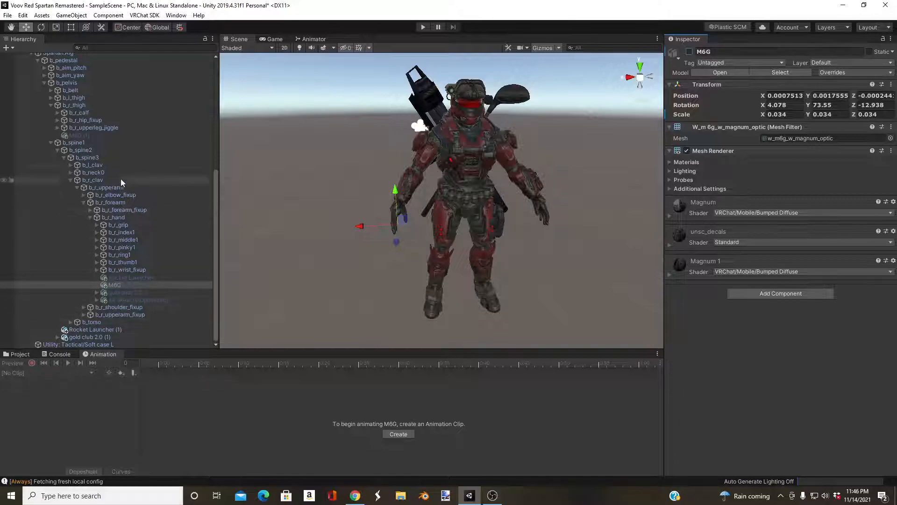
{"action": "left_click", "coordinate": [87, 136]}
{"action": "key", "text": "alt+shift+a"}
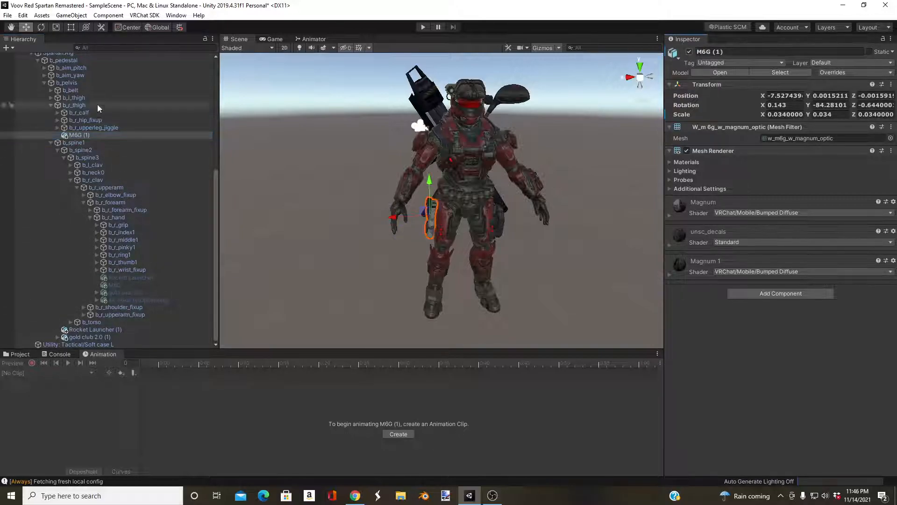
{"action": "left_click", "coordinate": [50, 105]}
- Deactivate the gold club 2.0 (1) on the avatar's back and activate the gold club 2.0 under b_r_hand
{"action": "left_click", "coordinate": [302, 217]}
{"action": "right_click_drag", "start_coordinate": [302, 217], "coordinate": [390, 259]}
{"action": "scroll", "coordinate": [75, 88], "scroll_direction": "up", "scroll_amount": 4}
{"action": "scroll", "coordinate": [74, 89], "scroll_direction": "up", "scroll_amount": 2}
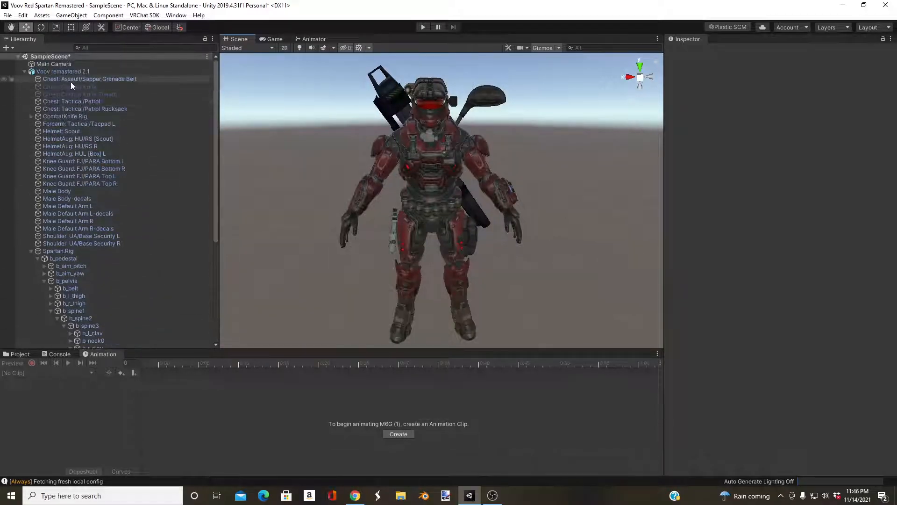
{"action": "left_click", "coordinate": [70, 78]}
{"action": "left_click", "coordinate": [68, 71]}
{"action": "left_click", "coordinate": [480, 94]}
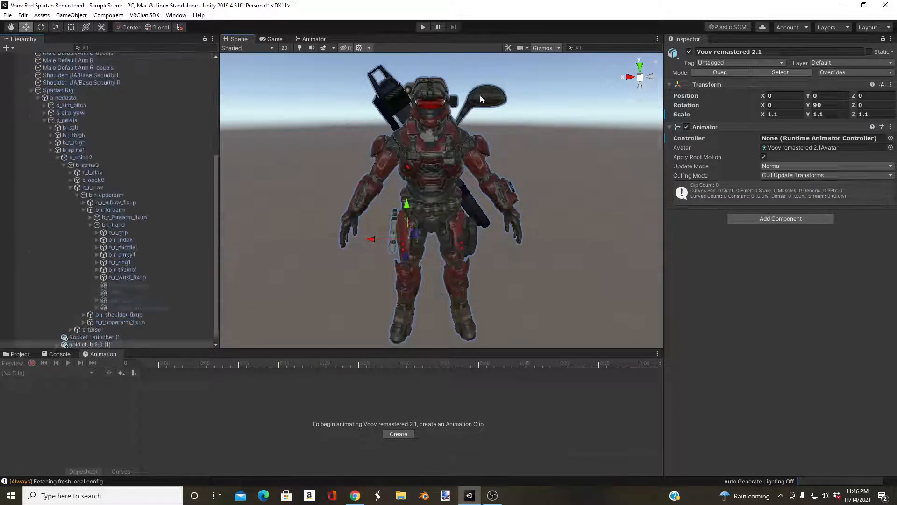
{"action": "left_click", "coordinate": [689, 52]}
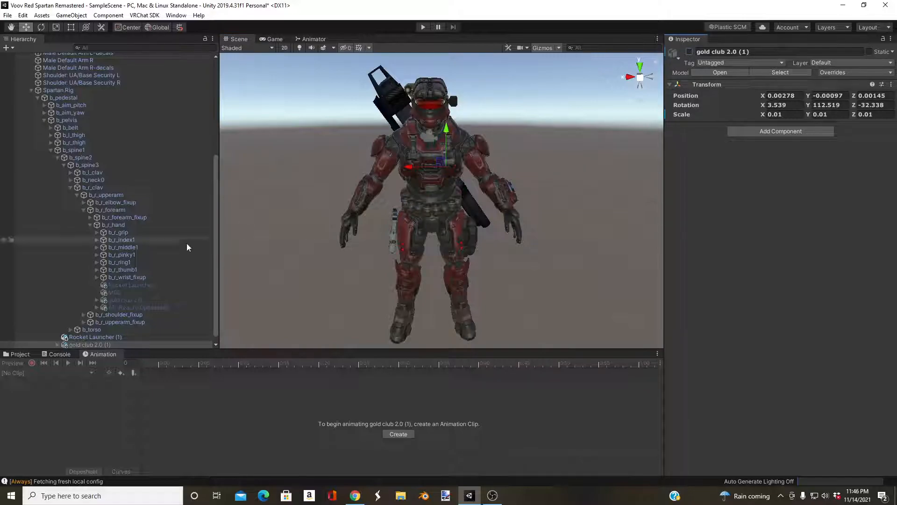
{"action": "left_click", "coordinate": [150, 300]}
{"action": "left_click", "coordinate": [689, 52]}
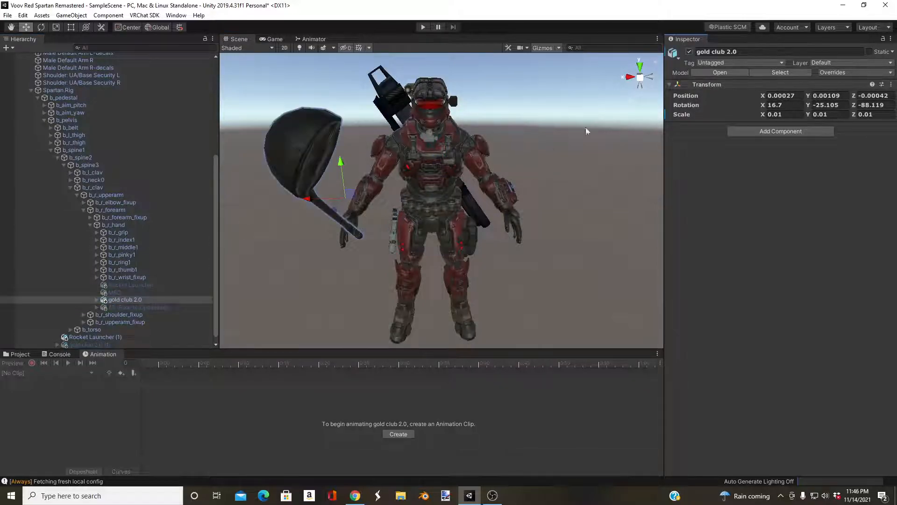
- Rename the gold club 2.0 object under b_r_hand to golf club 2.0
{"action": "left_click", "coordinate": [702, 52]}
{"action": "left_click", "coordinate": [699, 52]}
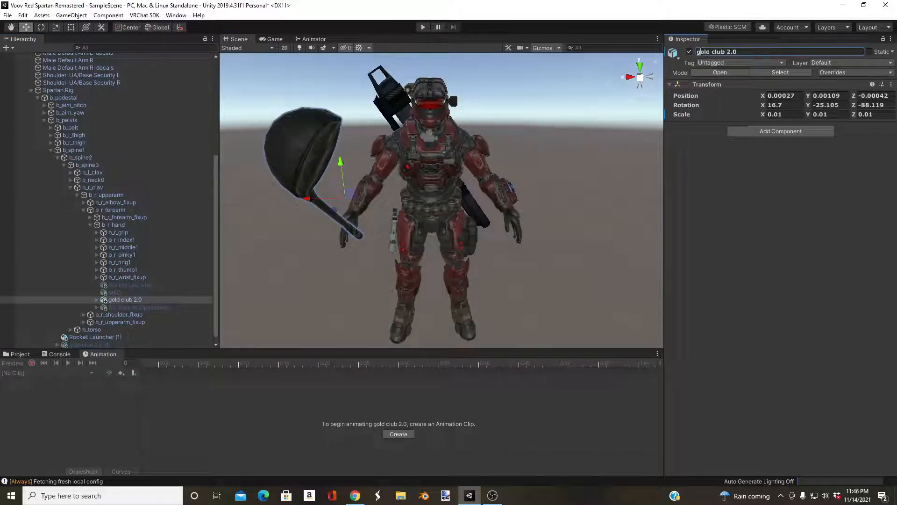
{"action": "left_click", "coordinate": [708, 56]}
{"action": "key", "text": "BackSpace"}
{"action": "type", "text": "f"}
- Create a new animation clip named Golf Club on the Voov remastered 2.1 avatar, saved in the Assets folder
{"action": "scroll", "coordinate": [103, 105], "scroll_direction": "up", "scroll_amount": 5}
{"action": "left_click", "coordinate": [88, 71]}
{"action": "scroll", "coordinate": [131, 250], "scroll_direction": "down", "scroll_amount": 5}
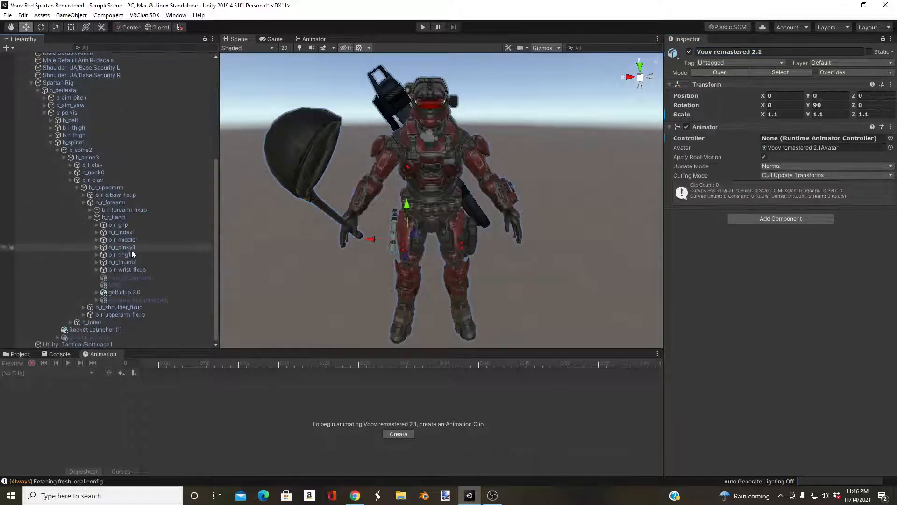
{"action": "left_click", "coordinate": [398, 433]}
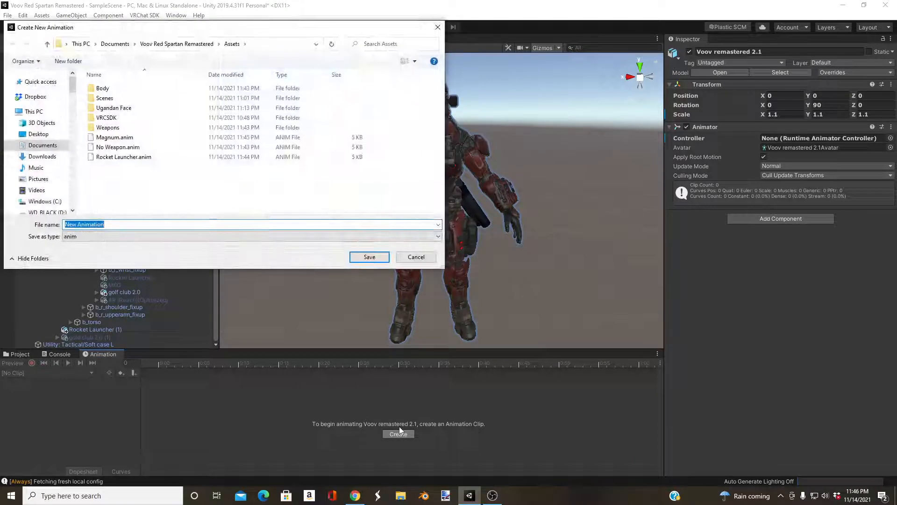
{"action": "type", "text": "Golf Club"}
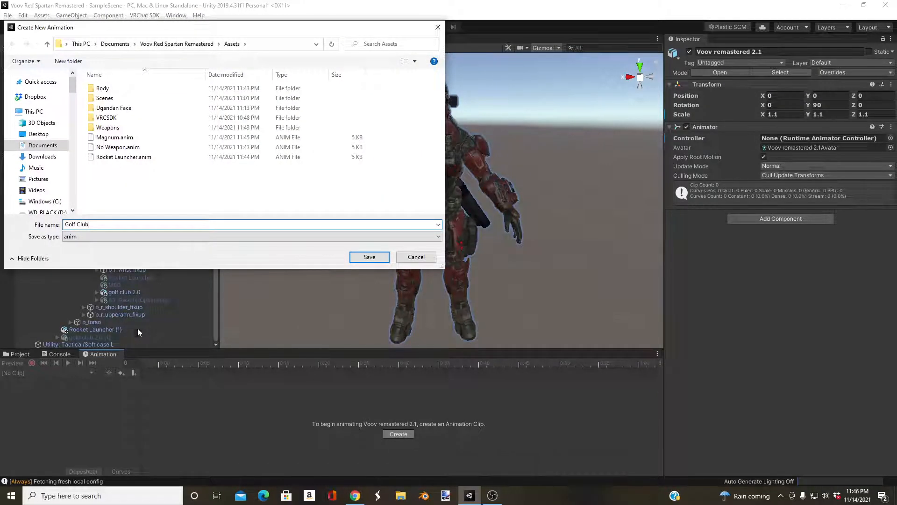
{"action": "left_click", "coordinate": [369, 256]}
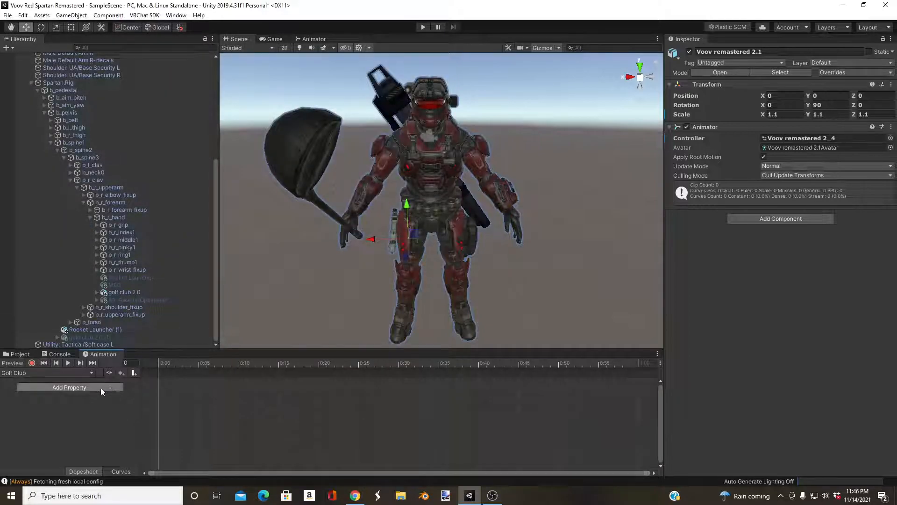
- Add the Is Active property of the gold club 2.0 (1) under b_spine1 to the Golf Club clip
{"action": "left_click", "coordinate": [69, 387]}
{"action": "scroll", "coordinate": [133, 432], "scroll_direction": "down", "scroll_amount": 3}
{"action": "left_click", "coordinate": [133, 475]}
{"action": "left_click", "coordinate": [142, 473]}
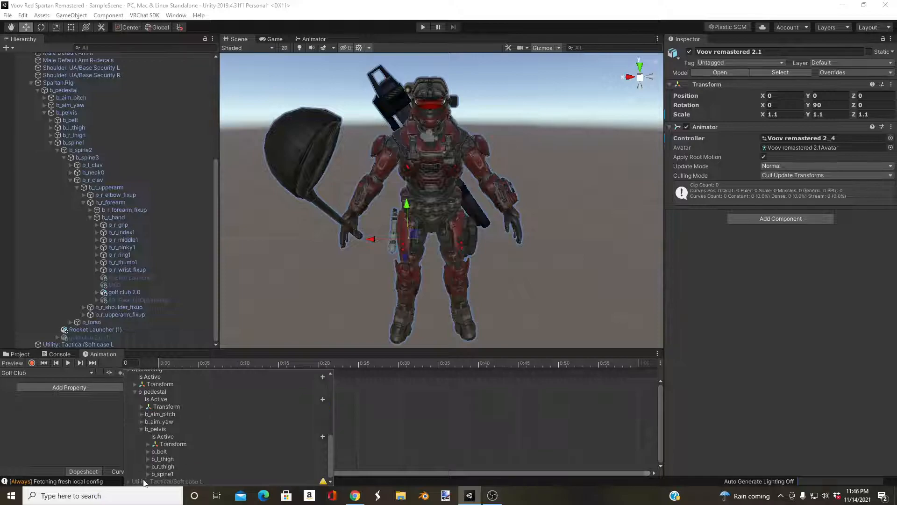
{"action": "left_click", "coordinate": [147, 473]}
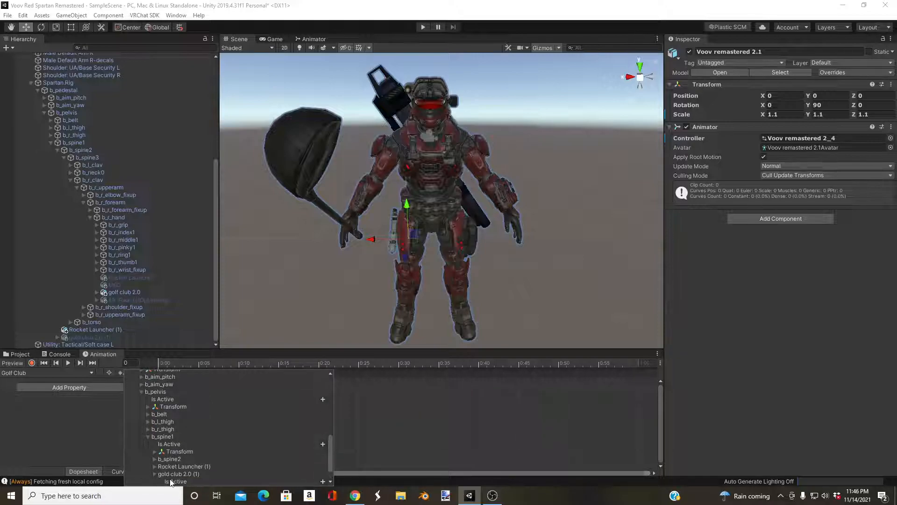
{"action": "left_click", "coordinate": [154, 473]}
{"action": "left_click", "coordinate": [322, 459]}
- Add the Is Active property of the golf club 2.0 under b_r_hand to the Golf Club clip
{"action": "left_click", "coordinate": [154, 444]}
{"action": "left_click", "coordinate": [155, 421]}
{"action": "left_click", "coordinate": [155, 437]}
{"action": "left_click", "coordinate": [162, 436]}
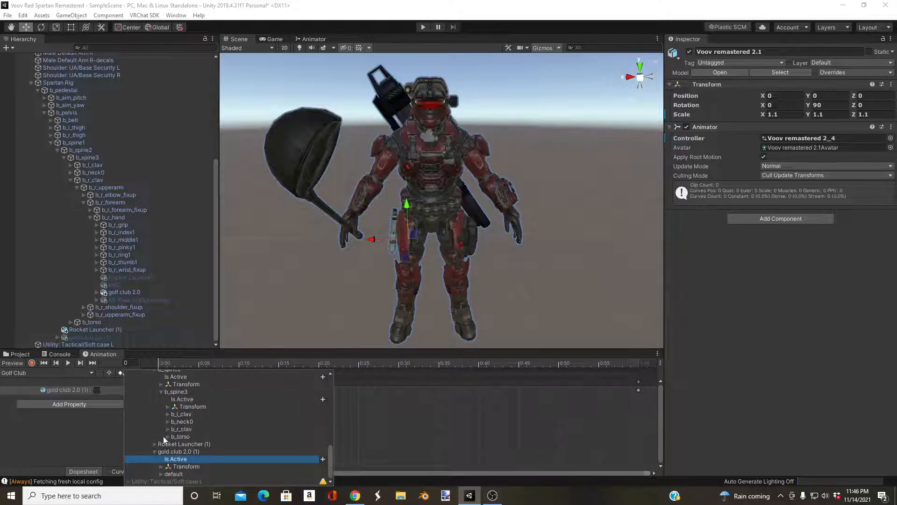
{"action": "left_click", "coordinate": [167, 429]}
{"action": "left_click", "coordinate": [172, 430]}
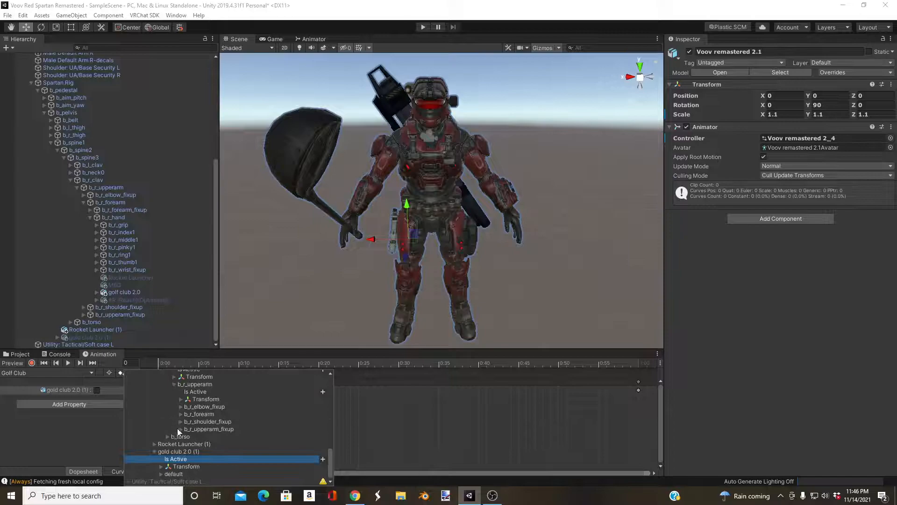
{"action": "left_click", "coordinate": [181, 415]}
{"action": "left_click", "coordinate": [186, 413]}
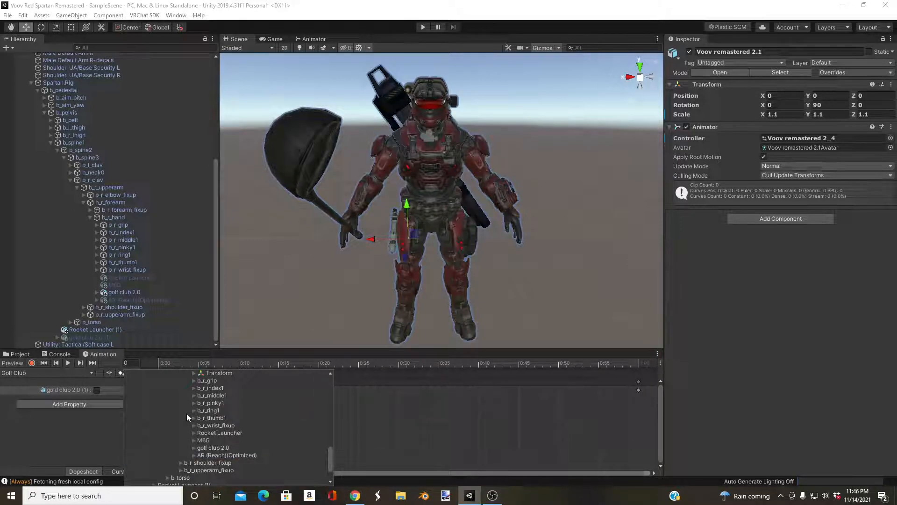
{"action": "left_click", "coordinate": [193, 447]}
{"action": "left_click", "coordinate": [322, 456]}
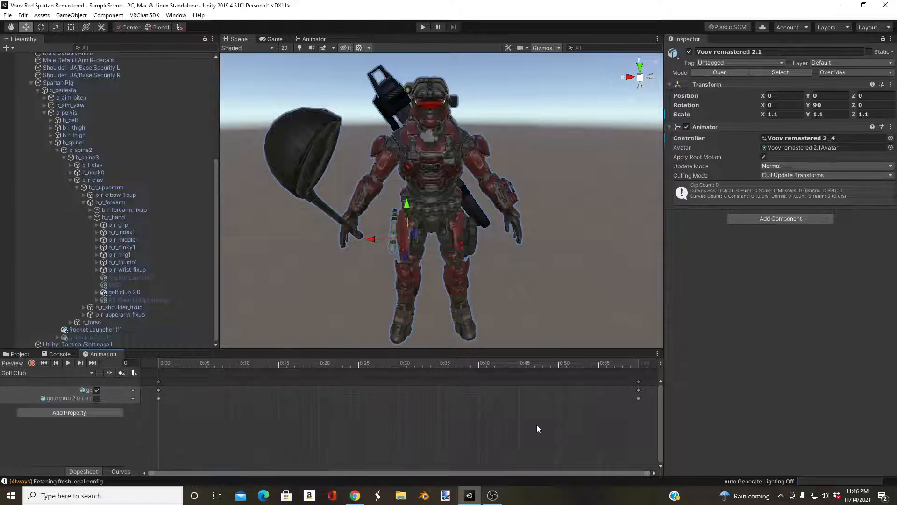
- Delete the end keys of the Golf Club clip and key both Is Active properties at frame 1
{"action": "right_click", "coordinate": [637, 385]}
{"action": "left_click", "coordinate": [654, 287]}
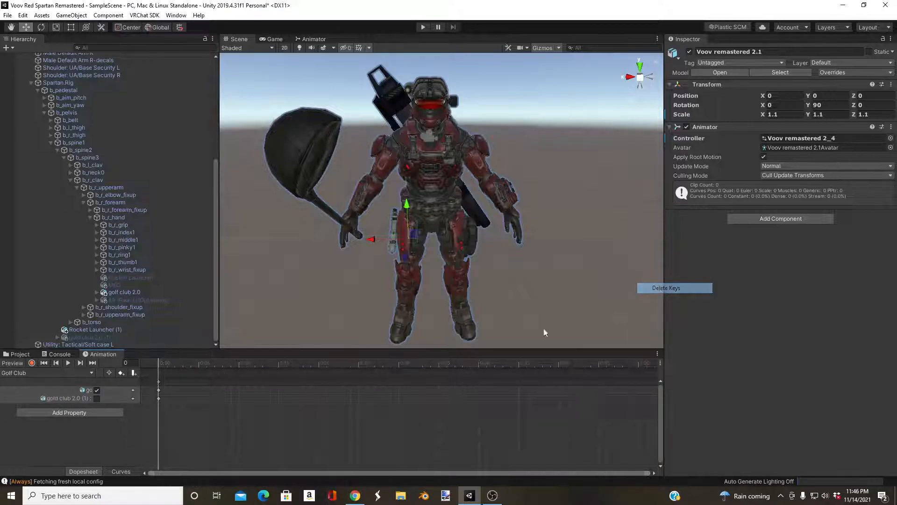
{"action": "left_click", "coordinate": [165, 363]}
{"action": "key", "text": "ctrl+v"}
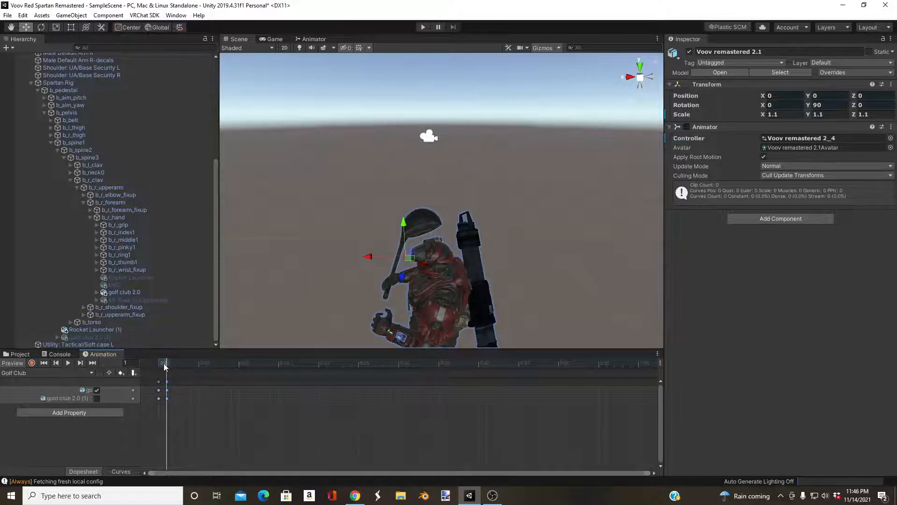
- Scrub the Golf Club clip between frames 0 and 1, run the scene in play mode to check it, and stop it
{"action": "left_click_drag", "start_coordinate": [360, 234], "coordinate": [444, 286], "text": "alt"}
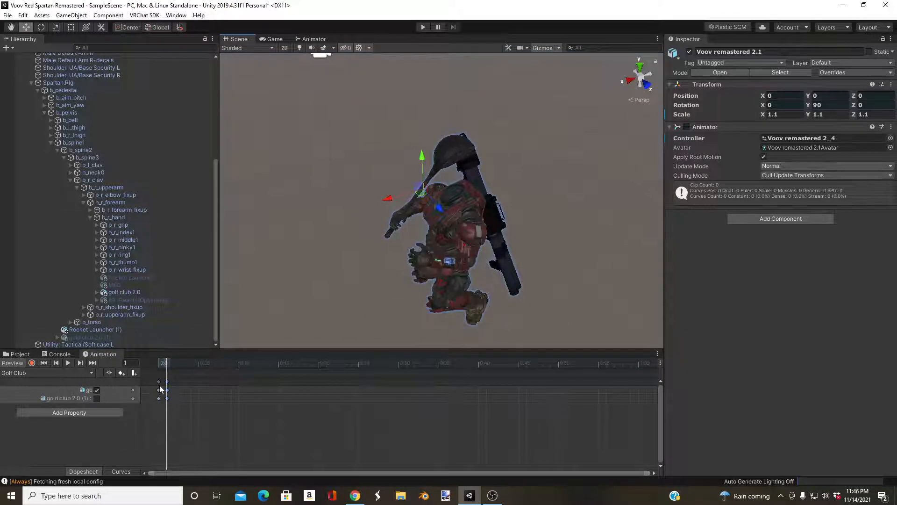
{"action": "left_click_drag", "start_coordinate": [164, 363], "coordinate": [160, 364]}
{"action": "left_click", "coordinate": [163, 367]}
{"action": "left_click_drag", "start_coordinate": [164, 367], "coordinate": [159, 367]}
{"action": "left_click", "coordinate": [420, 28]}
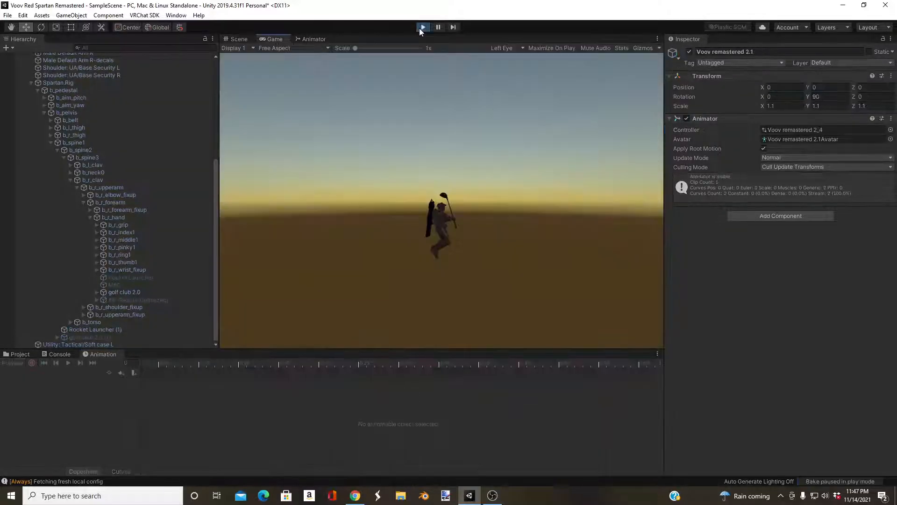
{"action": "left_click", "coordinate": [422, 27]}
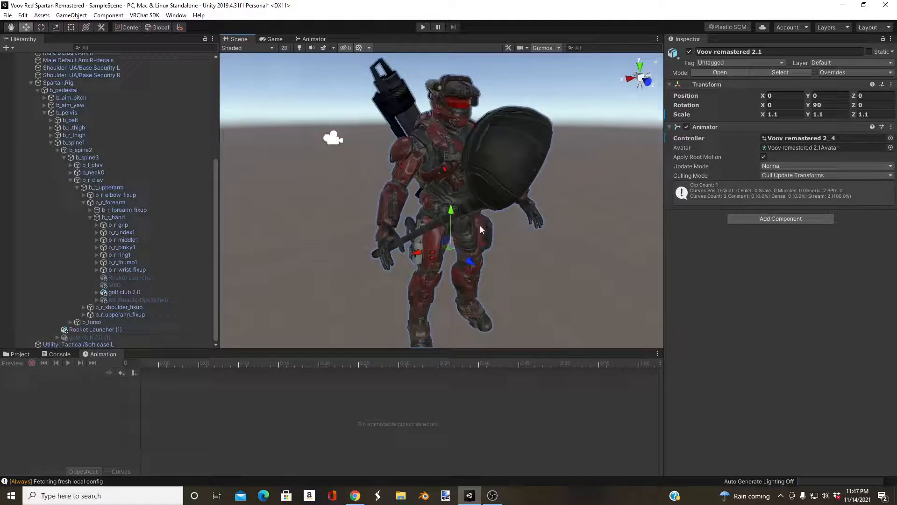
- Clear the avatar's Animator Controller to None after the Golf Club test
{"action": "left_click", "coordinate": [890, 138]}
{"action": "left_click", "coordinate": [87, 89]}
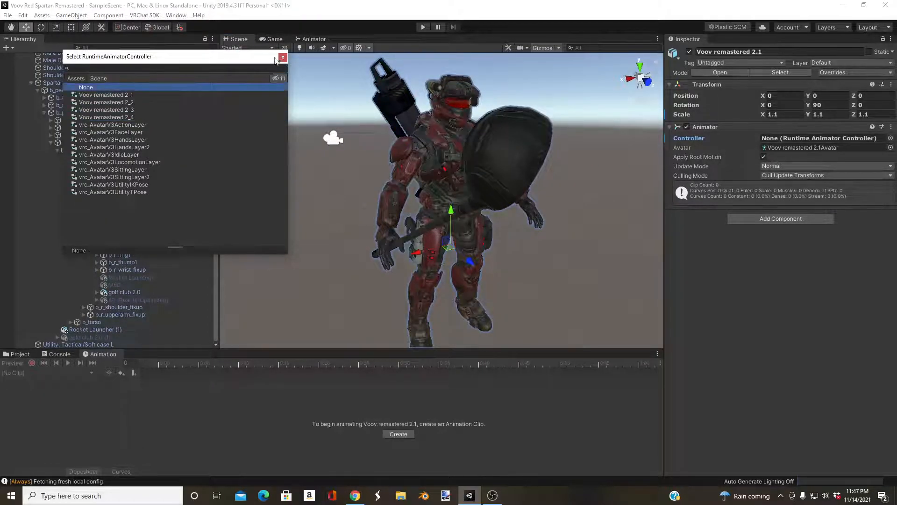
{"action": "left_click", "coordinate": [283, 57]}
- Deactivate the golf club 2.0 in the right hand and activate the AR (Reach)(Optimized) under b_r_hand
{"action": "left_click", "coordinate": [495, 130]}
{"action": "left_click", "coordinate": [691, 53]}
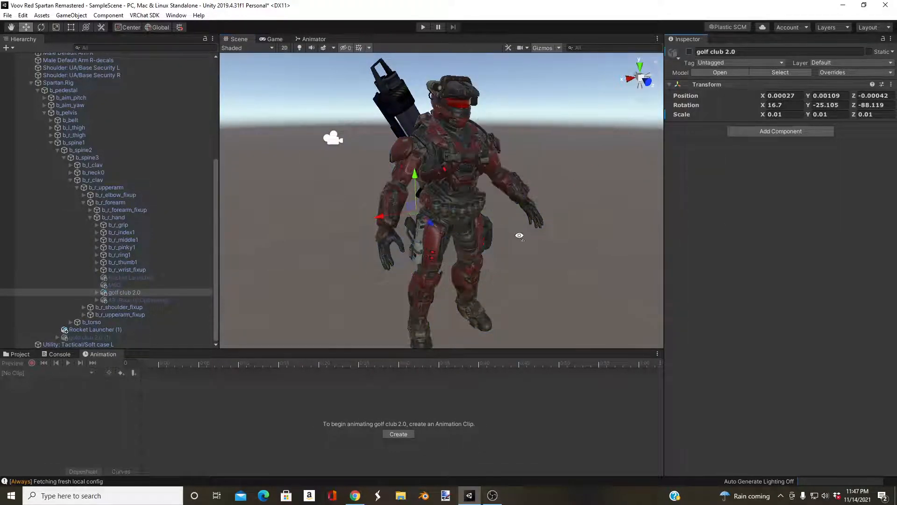
{"action": "left_click_drag", "start_coordinate": [518, 238], "coordinate": [421, 231], "text": "alt"}
{"action": "scroll", "coordinate": [421, 232], "scroll_direction": "down", "scroll_amount": 3}
{"action": "scroll", "coordinate": [70, 102], "scroll_direction": "up", "scroll_amount": 5}
{"action": "scroll", "coordinate": [59, 74], "scroll_direction": "up", "scroll_amount": 3}
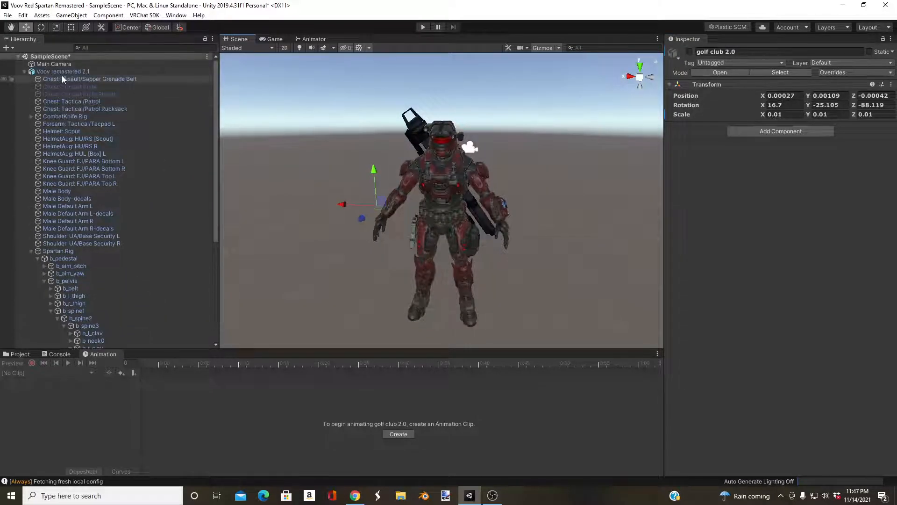
{"action": "left_click", "coordinate": [61, 72]}
{"action": "left_click_drag", "start_coordinate": [376, 247], "coordinate": [382, 243], "text": "alt"}
{"action": "left_click", "coordinate": [382, 243]}
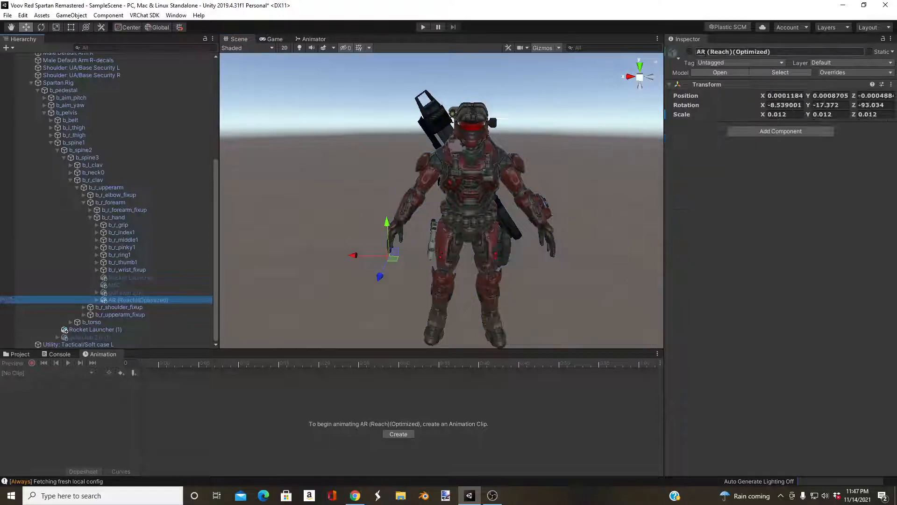
{"action": "left_click", "coordinate": [690, 52]}
- Create a new animation clip named AR on the Voov remastered 2.1 avatar, saved in the Assets folder
{"action": "left_click", "coordinate": [308, 106]}
{"action": "scroll", "coordinate": [66, 88], "scroll_direction": "up", "scroll_amount": 5}
{"action": "scroll", "coordinate": [65, 88], "scroll_direction": "up", "scroll_amount": 3}
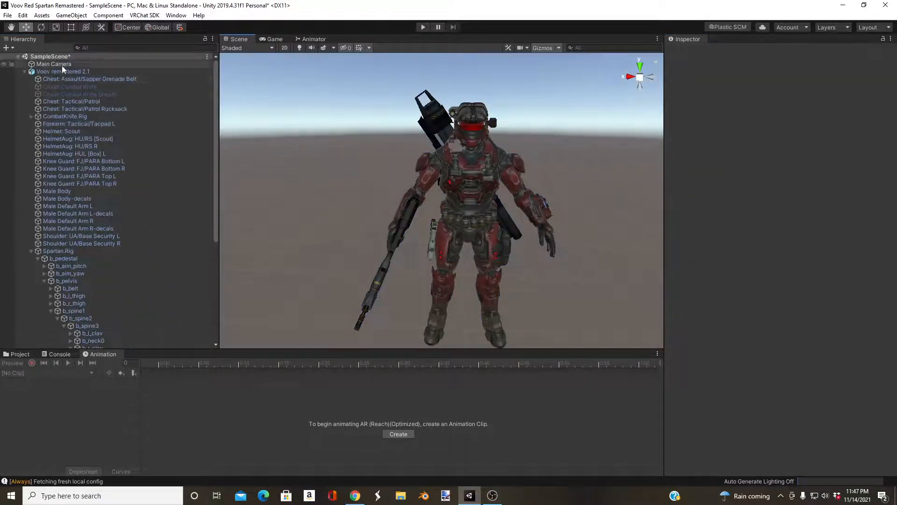
{"action": "left_click", "coordinate": [62, 71]}
{"action": "left_click", "coordinate": [398, 434]}
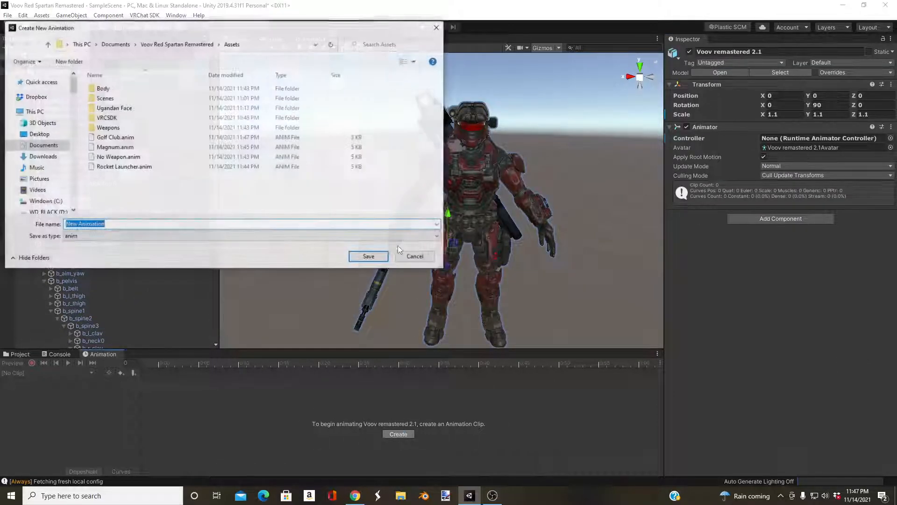
{"action": "type", "text": "AR"}
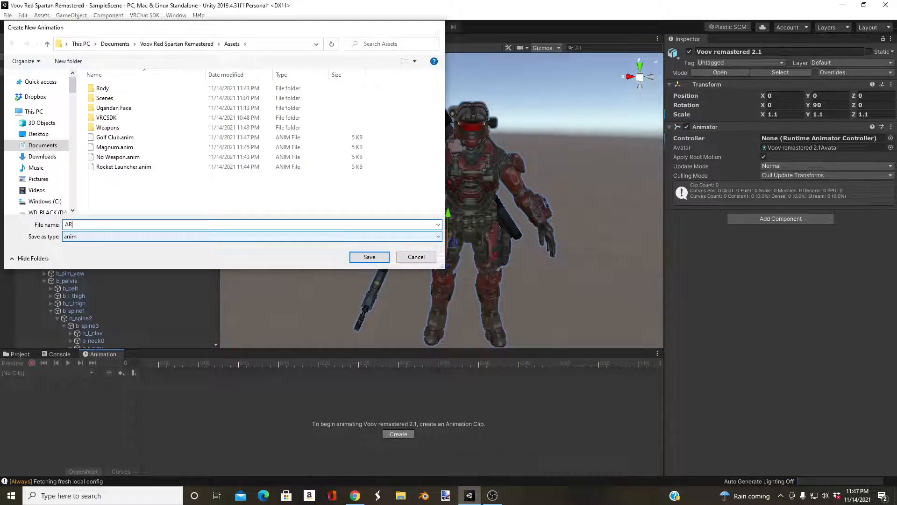
{"action": "key", "text": "Return"}
- Add the Is Active property of the AR (Reach)(Optimized) under b_r_hand to the AR clip
{"action": "left_click", "coordinate": [118, 389]}
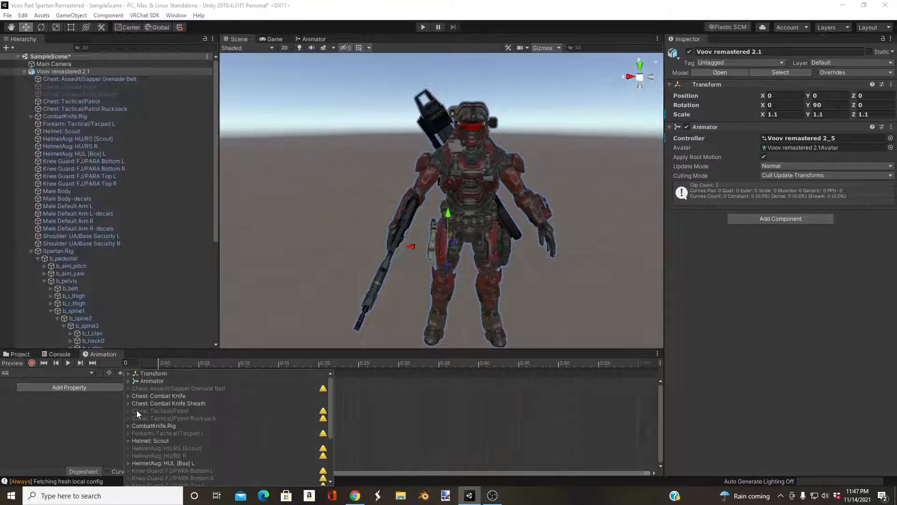
{"action": "left_click", "coordinate": [128, 473]}
{"action": "left_click", "coordinate": [134, 473]}
{"action": "left_click", "coordinate": [141, 473]}
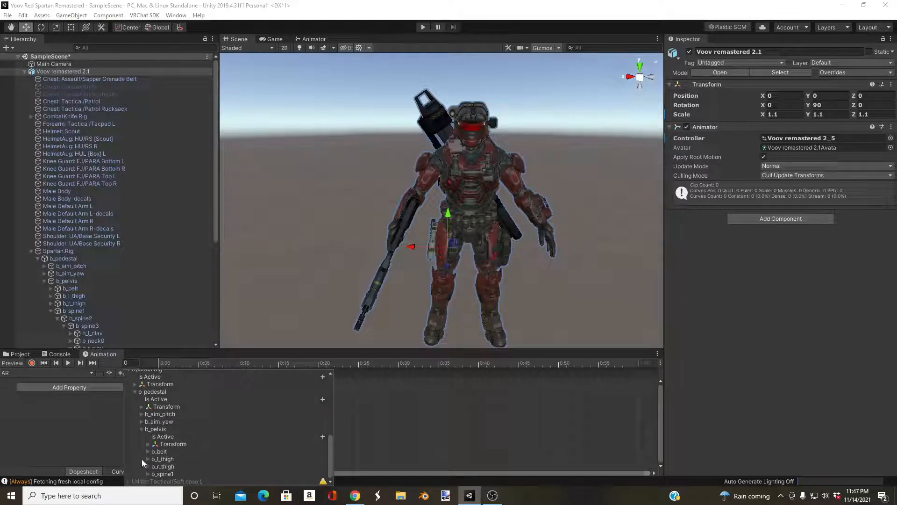
{"action": "left_click", "coordinate": [147, 472]}
{"action": "left_click", "coordinate": [153, 459]}
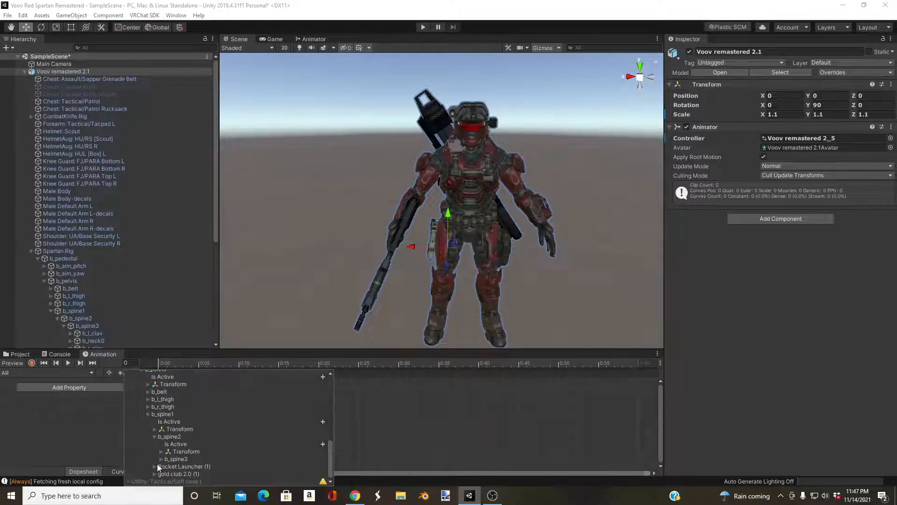
{"action": "left_click", "coordinate": [161, 458]}
{"action": "left_click", "coordinate": [166, 450]}
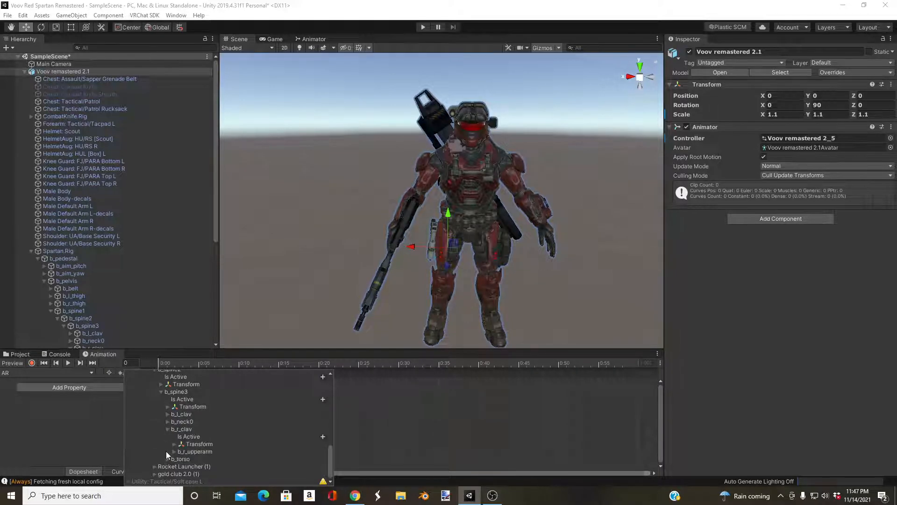
{"action": "left_click", "coordinate": [174, 451]}
{"action": "left_click", "coordinate": [180, 438]}
{"action": "left_click", "coordinate": [187, 436]}
{"action": "left_click", "coordinate": [193, 436]}
{"action": "left_click", "coordinate": [320, 444]}
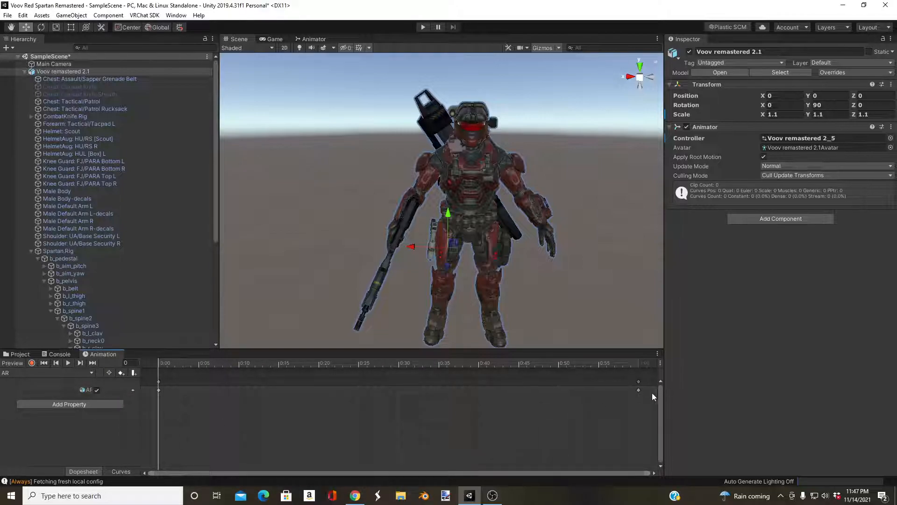
- Delete the end keys of the AR clip
{"action": "left_click_drag", "start_coordinate": [653, 397], "coordinate": [632, 374]}
{"action": "right_click", "coordinate": [637, 382]}
{"action": "left_click", "coordinate": [657, 285]}
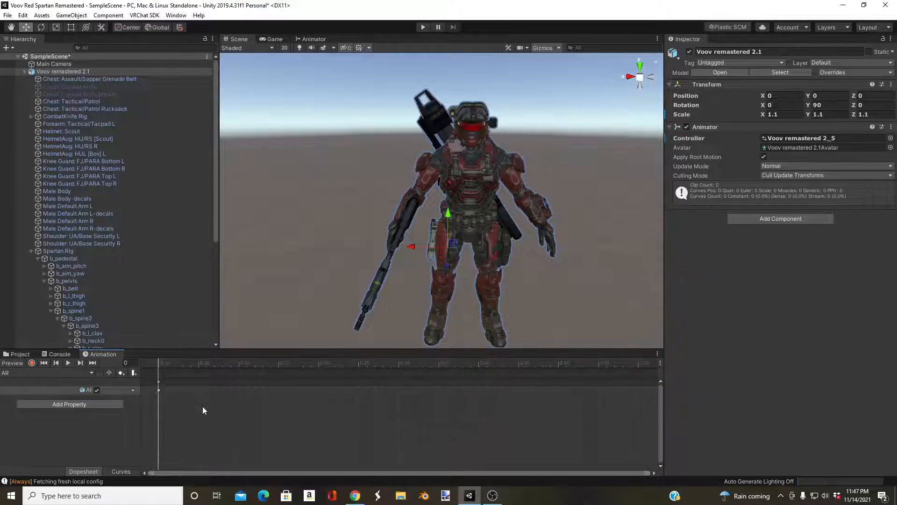
- Add an end key at frame 1 of the AR clip and briefly run the scene to restore the avatar's standing pose
{"action": "left_click_drag", "start_coordinate": [158, 360], "coordinate": [165, 359]}
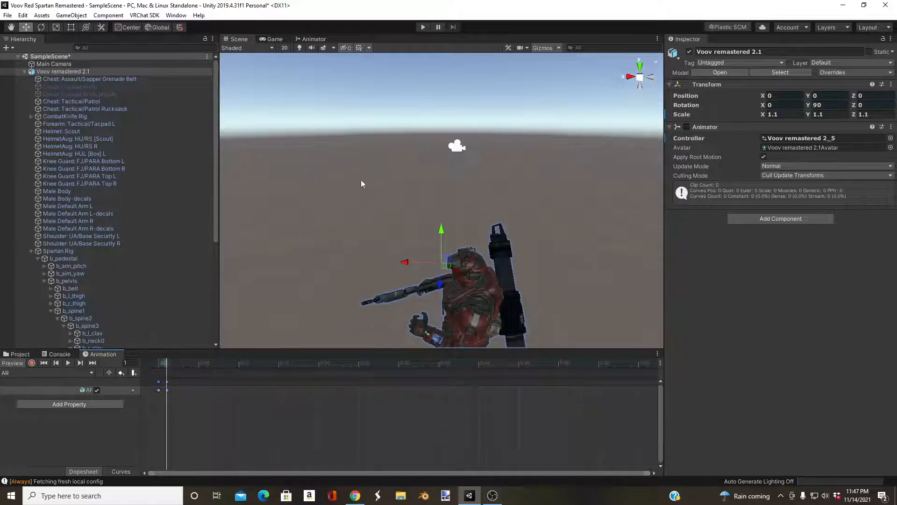
{"action": "left_click", "coordinate": [423, 27]}
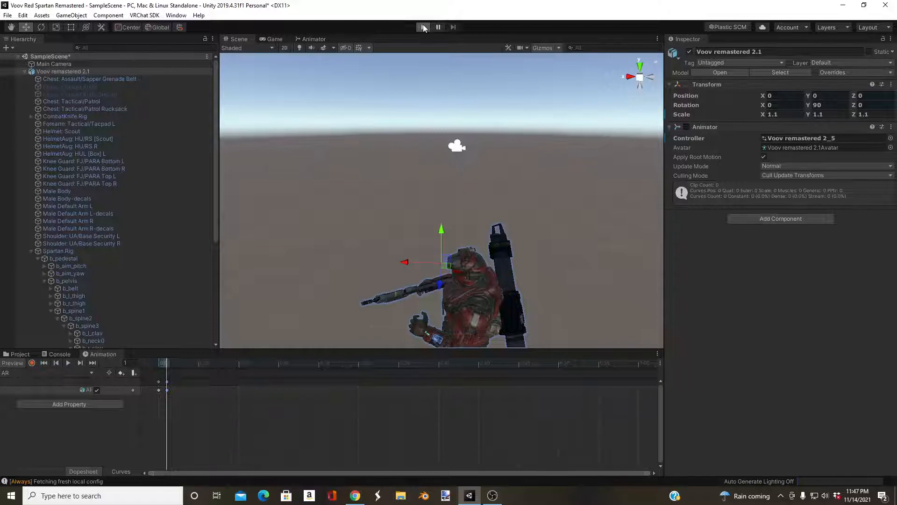
{"action": "left_click", "coordinate": [423, 27]}
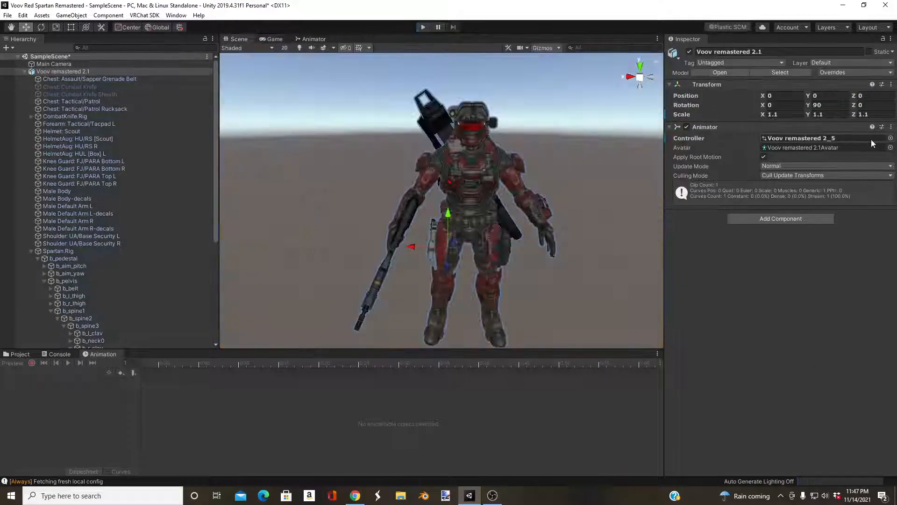
- Set the Animator controller of the Voov remastered 2.1 avatar to None
{"action": "left_click", "coordinate": [890, 138]}
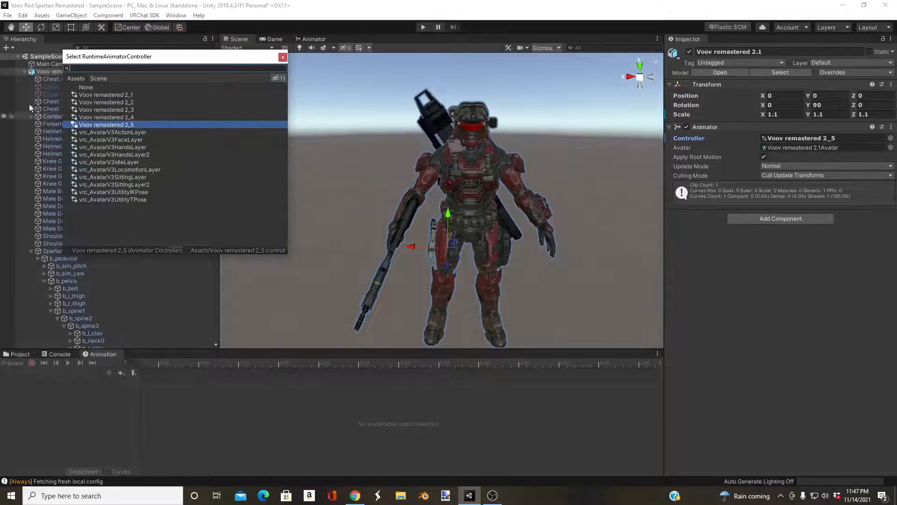
{"action": "left_click", "coordinate": [103, 87]}
{"action": "left_click", "coordinate": [283, 57]}
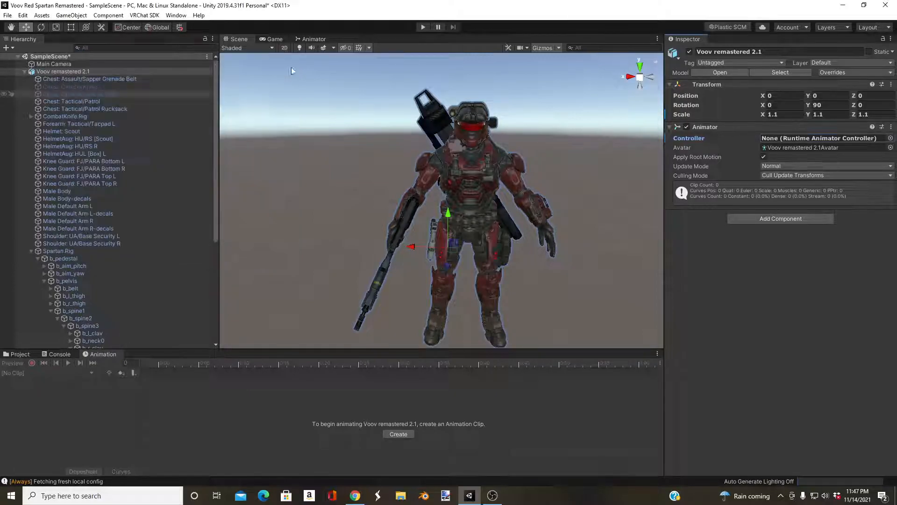
- Deactivate the AR (Reach)(Optimized) in the avatar's right hand and clear the selection
{"action": "left_click", "coordinate": [388, 270]}
{"action": "left_click", "coordinate": [689, 51]}
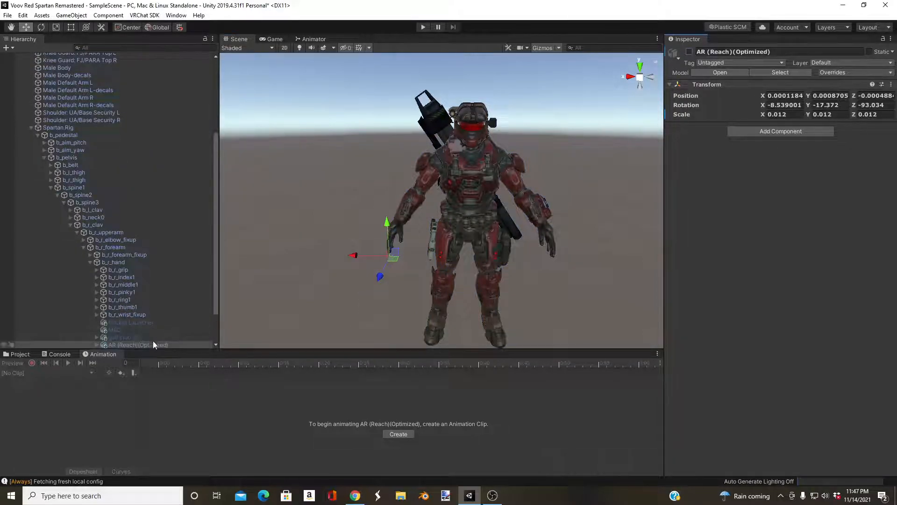
{"action": "left_click", "coordinate": [690, 52]}
{"action": "left_click", "coordinate": [690, 52]}
{"action": "left_click", "coordinate": [690, 52]}
{"action": "left_click", "coordinate": [690, 52]}
{"action": "scroll", "coordinate": [306, 232], "scroll_direction": "down", "scroll_amount": 3}
{"action": "left_click", "coordinate": [310, 230]}
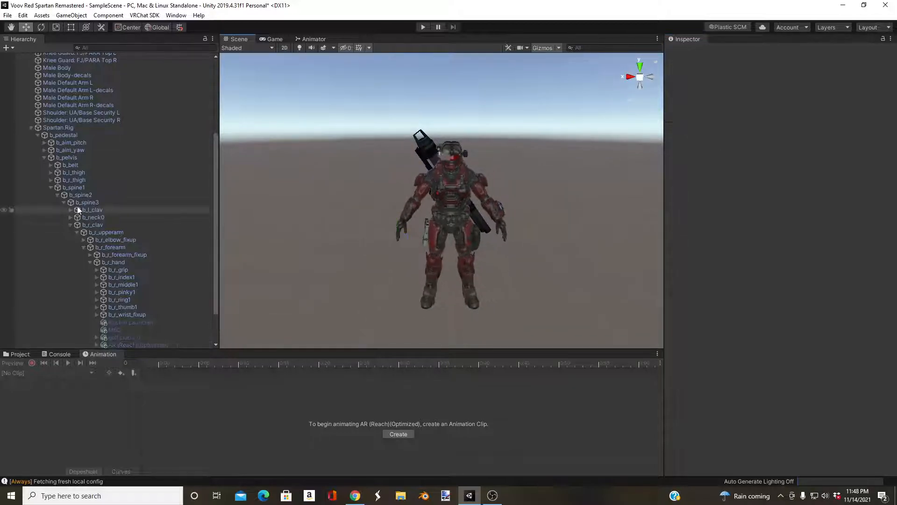
- Collapse the Spartan.Rig hierarchy and show the project's Assets folder
{"action": "scroll", "coordinate": [78, 211], "scroll_direction": "up", "scroll_amount": 5}
{"action": "left_click", "coordinate": [32, 251]}
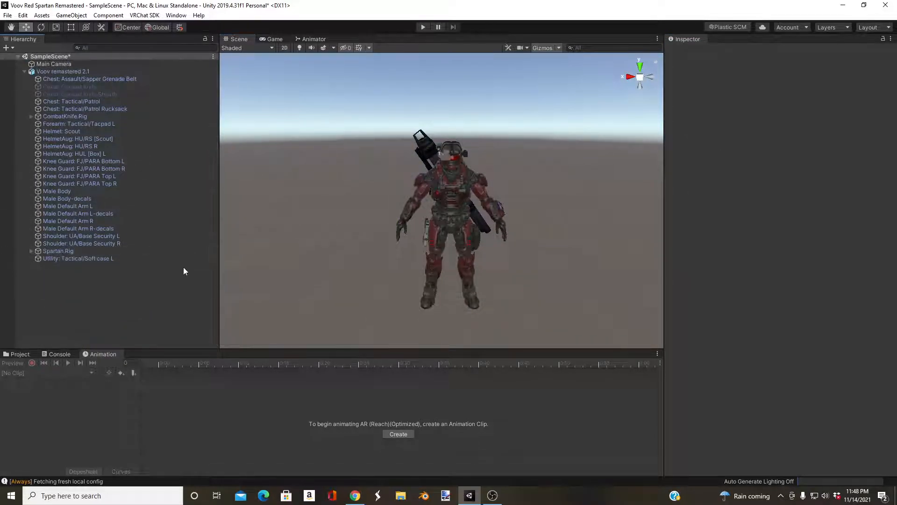
{"action": "scroll", "coordinate": [340, 282], "scroll_direction": "up", "scroll_amount": 3}
{"action": "scroll", "coordinate": [340, 282], "scroll_direction": "down", "scroll_amount": 2}
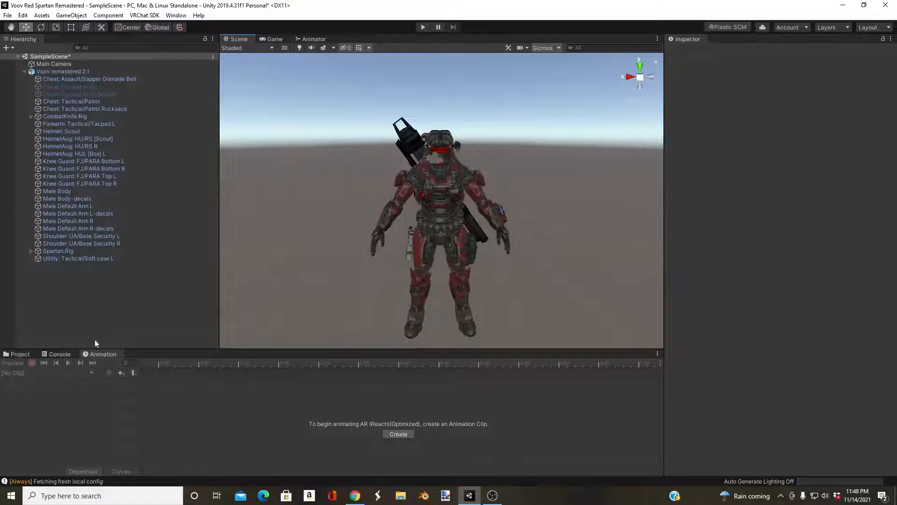
{"action": "left_click", "coordinate": [19, 354]}
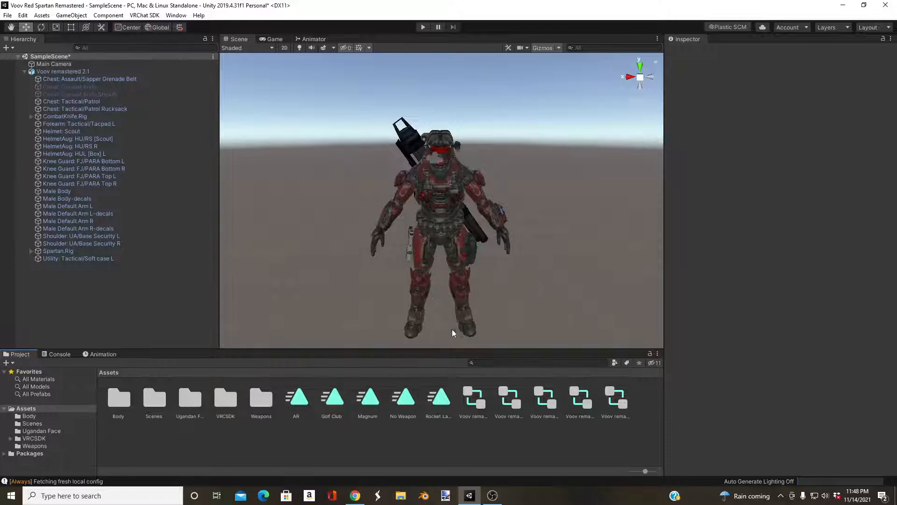
{"action": "scroll", "coordinate": [504, 235], "scroll_direction": "up", "scroll_amount": 3}
{"action": "scroll", "coordinate": [501, 240], "scroll_direction": "down", "scroll_amount": 2}
{"action": "scroll", "coordinate": [432, 141], "scroll_direction": "up", "scroll_amount": 3}
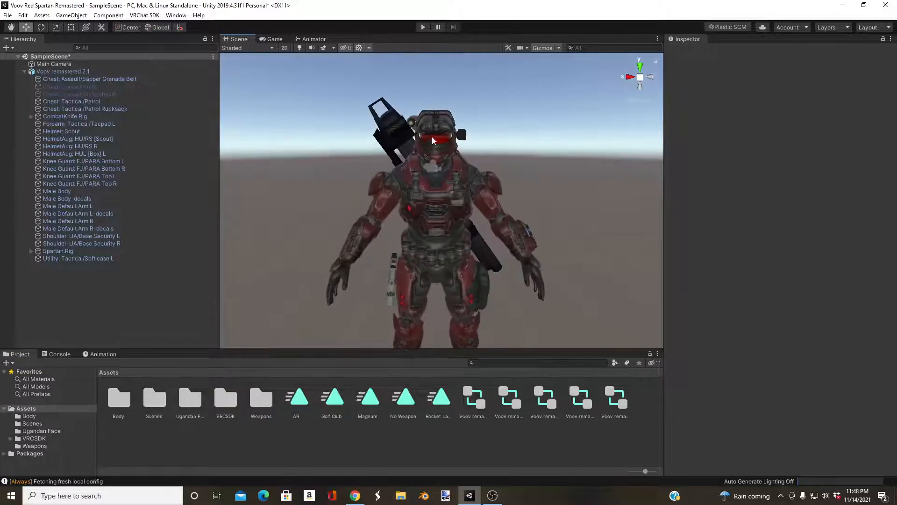
{"action": "scroll", "coordinate": [469, 312], "scroll_direction": "down", "scroll_amount": 3}
{"action": "scroll", "coordinate": [467, 314], "scroll_direction": "up", "scroll_amount": 2}
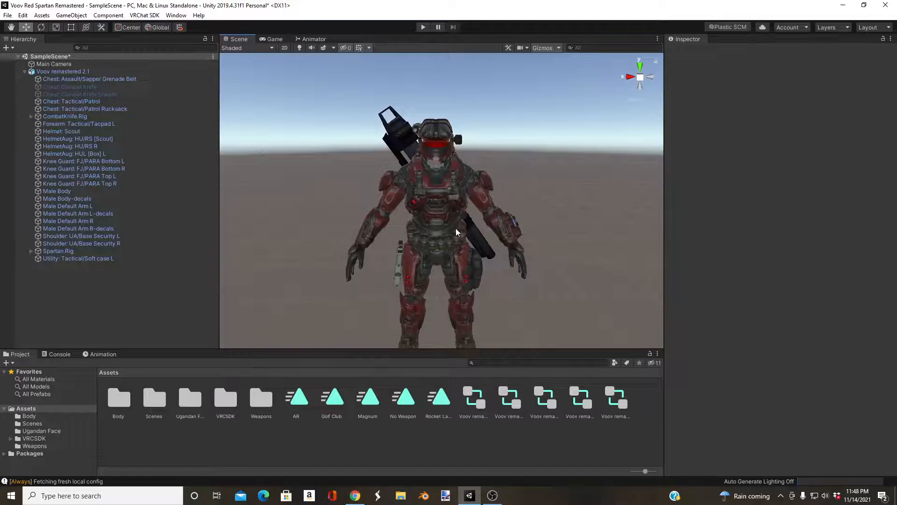
- Create a new folder named Upload in the Assets folder
{"action": "left_click", "coordinate": [79, 73]}
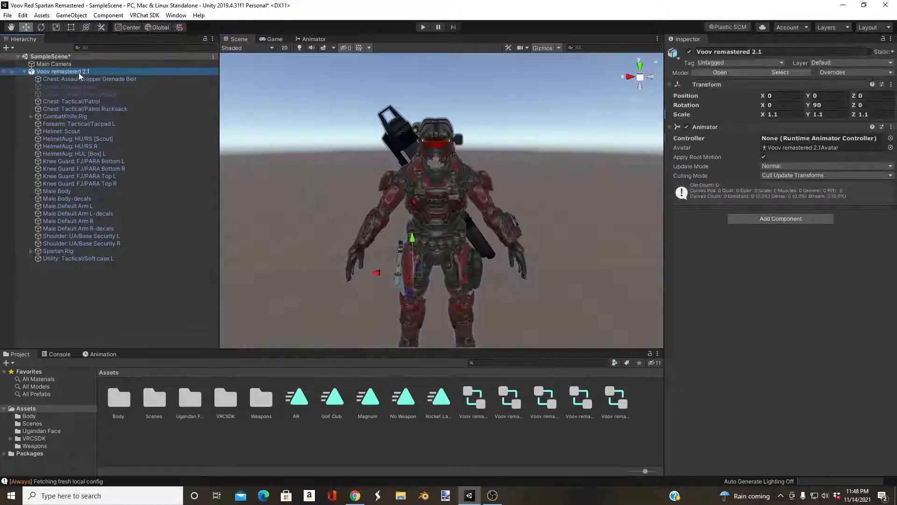
{"action": "right_click", "coordinate": [182, 458]}
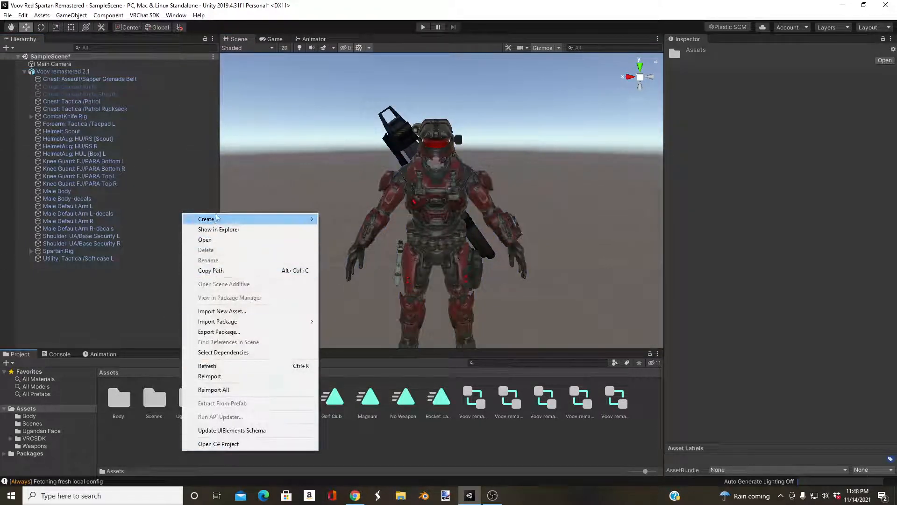
{"action": "mouse_move", "coordinate": [215, 220]}
{"action": "left_click", "coordinate": [352, 142]}
{"action": "type", "text": "Upload"}
{"action": "key", "text": "Return"}
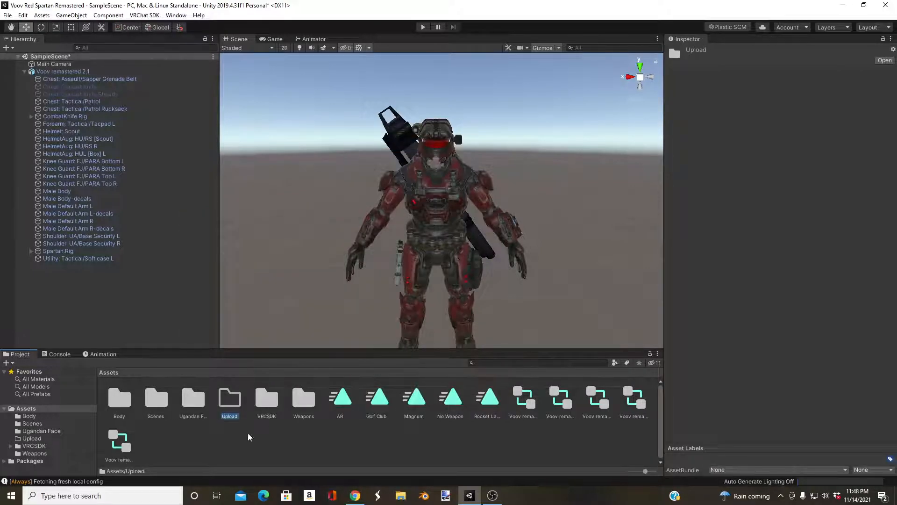
- Create an Animator Controller named FX inside the Upload folder
{"action": "double_click", "coordinate": [227, 403]}
{"action": "right_click", "coordinate": [250, 399]}
{"action": "mouse_move", "coordinate": [354, 169]}
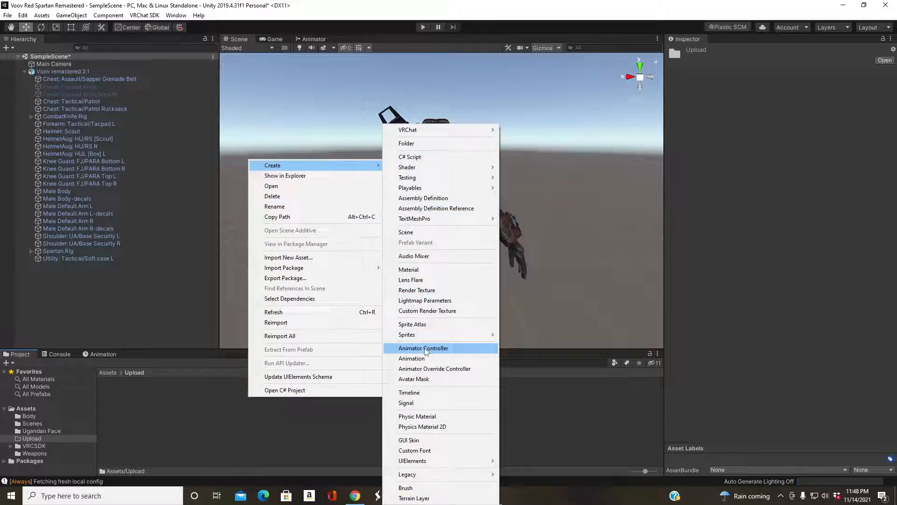
{"action": "left_click", "coordinate": [425, 348]}
{"action": "type", "text": "FX"}
{"action": "key", "text": "Return"}
- Create a VRChat expression parameters asset in the Upload folder, keeping its default name
{"action": "right_click", "coordinate": [240, 427]}
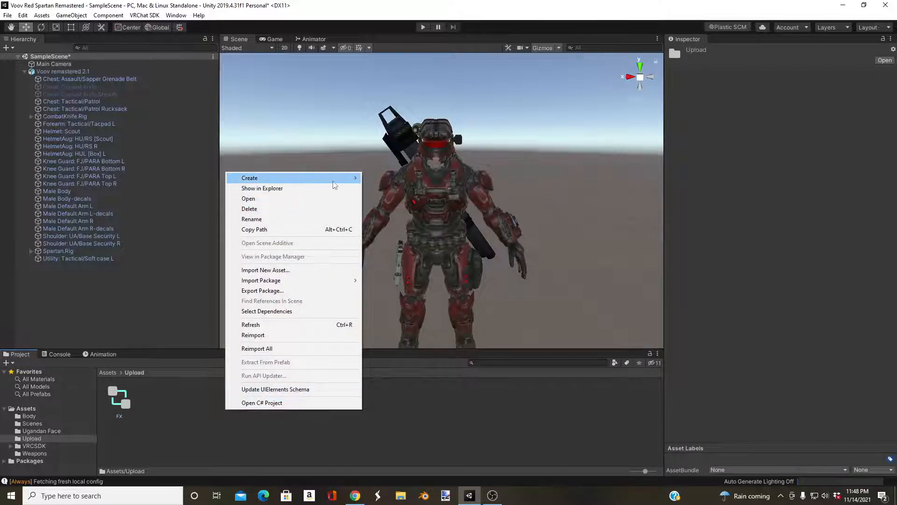
{"action": "mouse_move", "coordinate": [335, 180]}
{"action": "mouse_move", "coordinate": [420, 130]}
{"action": "mouse_move", "coordinate": [500, 130]}
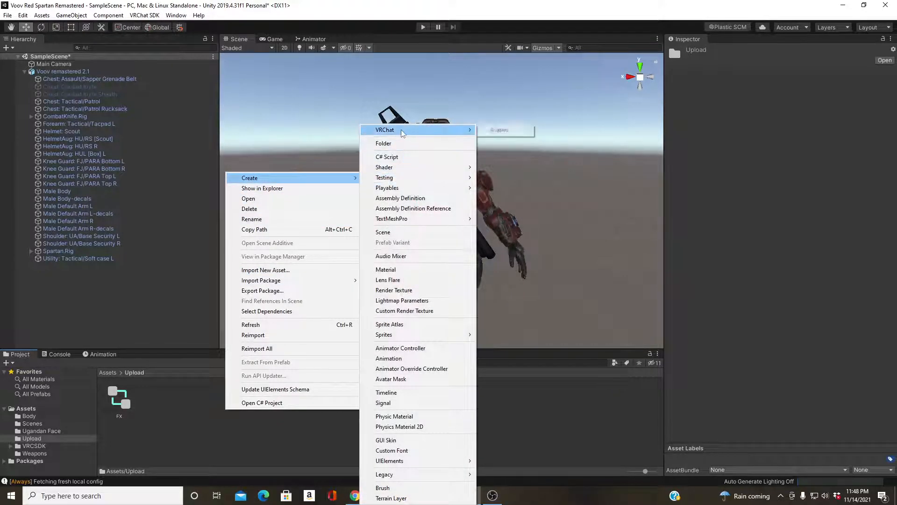
{"action": "left_click", "coordinate": [568, 130]}
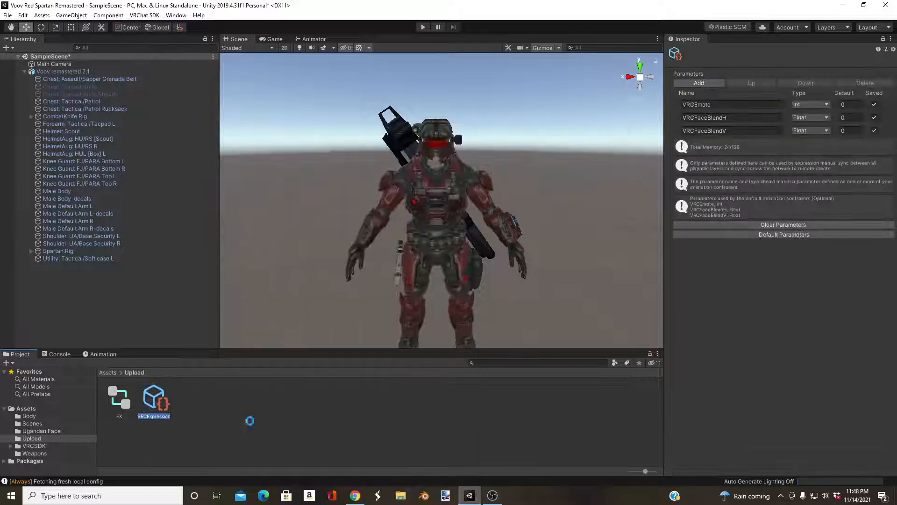
- Create a VRChat expressions menu named Weapons in the Upload folder
{"action": "right_click", "coordinate": [250, 404]}
{"action": "mouse_move", "coordinate": [481, 131]}
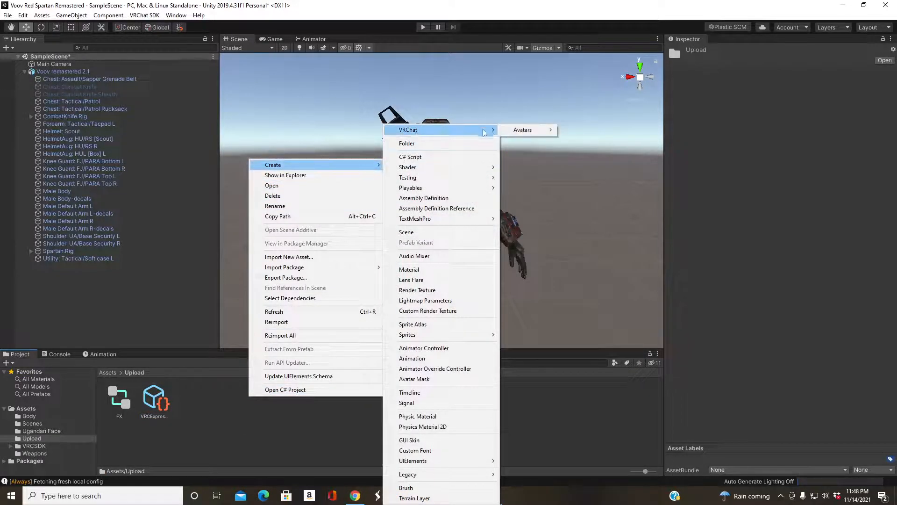
{"action": "mouse_move", "coordinate": [523, 130]}
{"action": "left_click", "coordinate": [579, 140]}
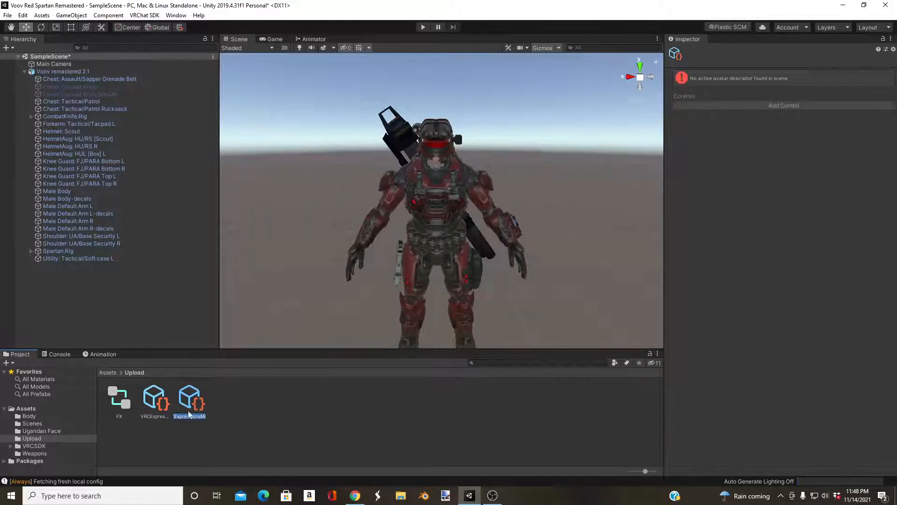
{"action": "type", "text": "Weapons"}
{"action": "key", "text": "Return"}
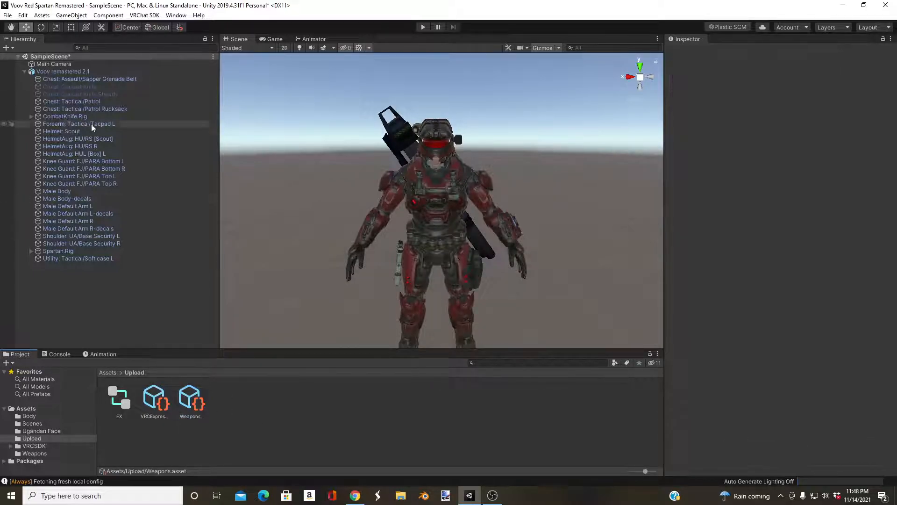
- Add a VRC Avatar Descriptor component to the Voov remastered 2.1 avatar
{"action": "left_click", "coordinate": [77, 71]}
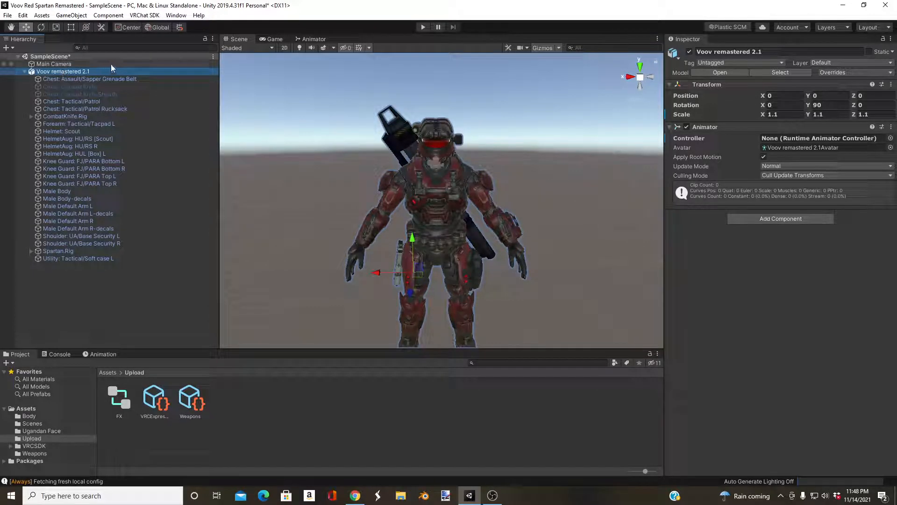
{"action": "left_click", "coordinate": [775, 218]}
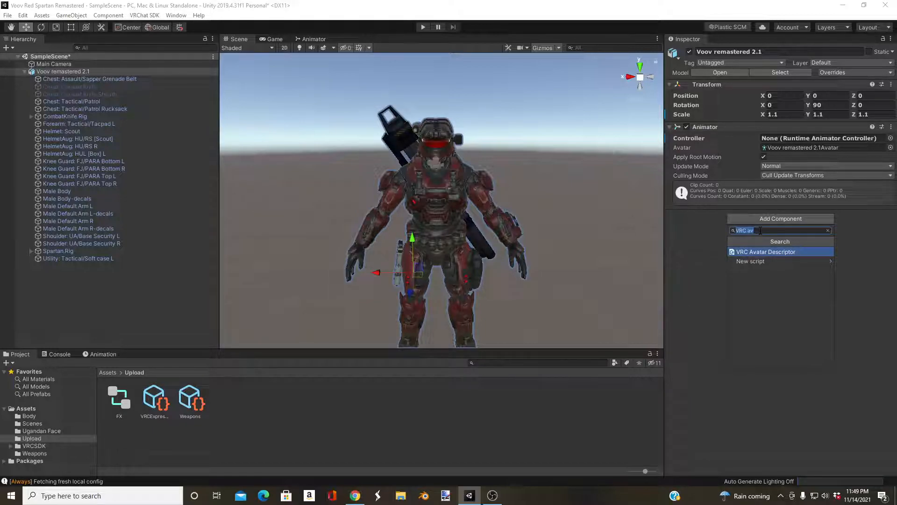
{"action": "left_click", "coordinate": [759, 252]}
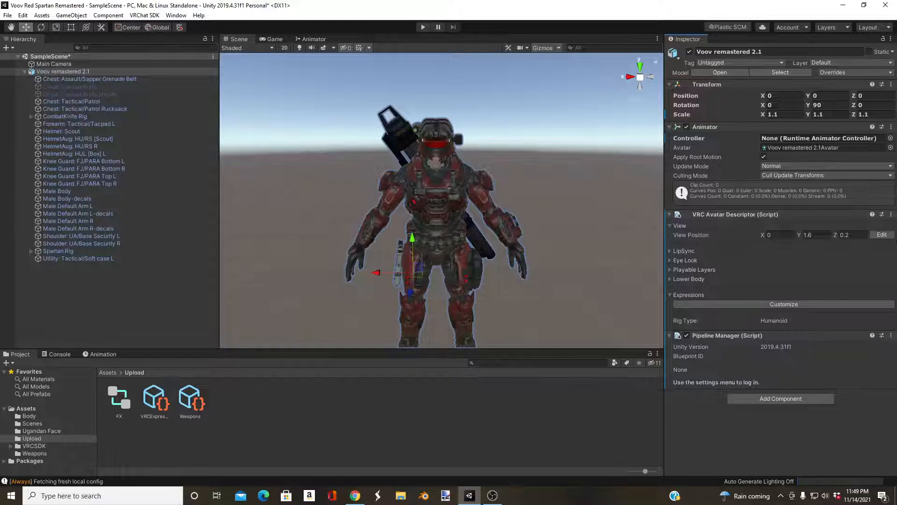
- Move the descriptor's view position to the helmet visor, at about Y 2.079 and Z 0.156
{"action": "left_click_drag", "start_coordinate": [437, 206], "coordinate": [540, 228], "text": "alt"}
{"action": "right_click_drag", "start_coordinate": [541, 228], "coordinate": [451, 234]}
{"action": "left_click_drag", "start_coordinate": [422, 240], "coordinate": [433, 134]}
{"action": "right_click_drag", "start_coordinate": [551, 164], "coordinate": [437, 182]}
{"action": "left_click_drag", "start_coordinate": [404, 164], "coordinate": [419, 163]}
{"action": "left_click_drag", "start_coordinate": [453, 134], "coordinate": [532, 235]}
{"action": "right_click_drag", "start_coordinate": [531, 235], "coordinate": [527, 238]}
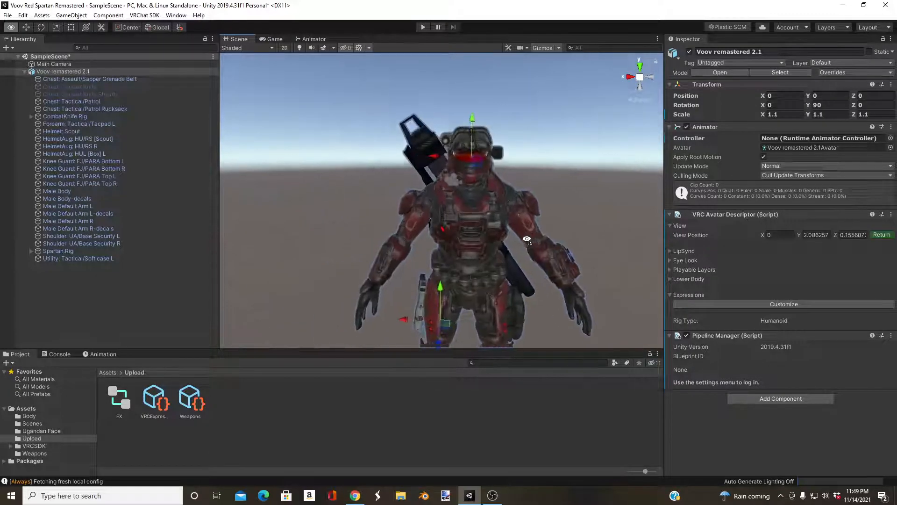
{"action": "left_click_drag", "start_coordinate": [478, 109], "coordinate": [487, 115]}
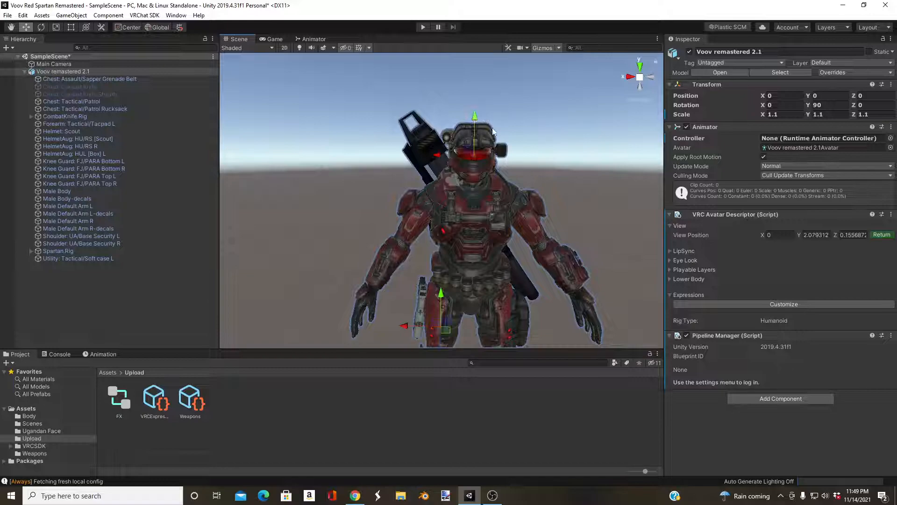
{"action": "right_click_drag", "start_coordinate": [563, 245], "coordinate": [568, 251]}
{"action": "key", "text": "s"}
{"action": "key", "text": "d"}
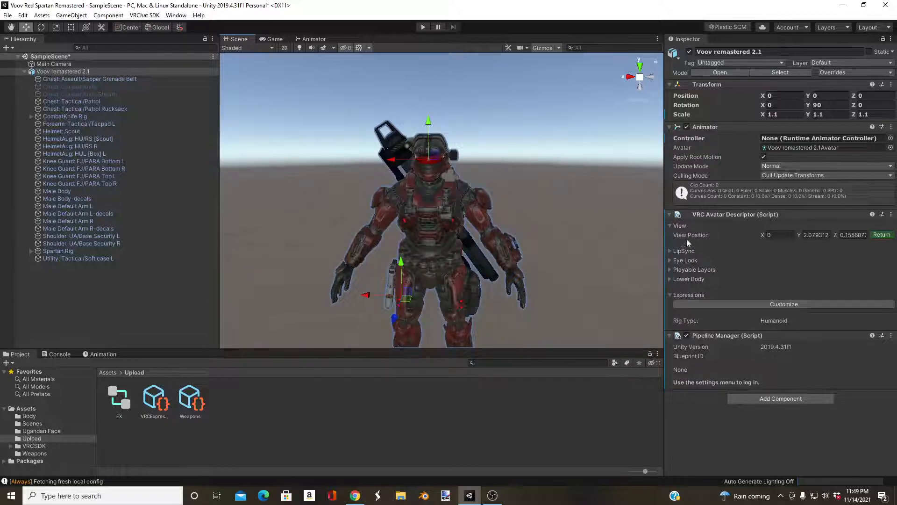
- Assign the FX controller to the FX playable layer of the avatar descriptor
{"action": "left_click", "coordinate": [670, 269]}
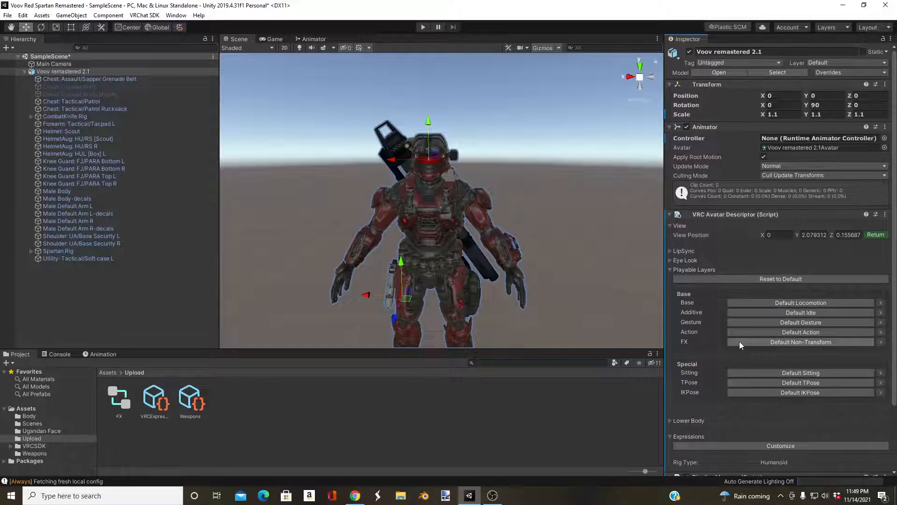
{"action": "left_click", "coordinate": [739, 341]}
{"action": "left_click_drag", "start_coordinate": [114, 401], "coordinate": [744, 343]}
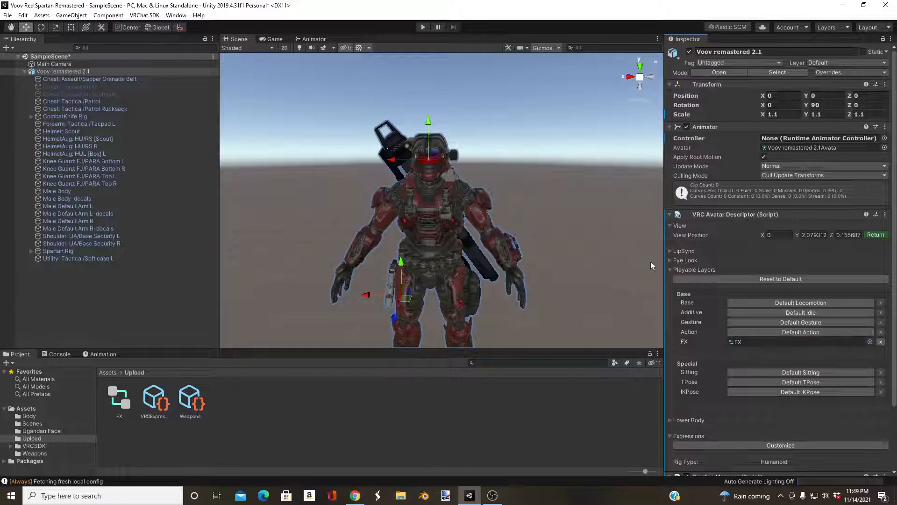
{"action": "left_click", "coordinate": [671, 270]}
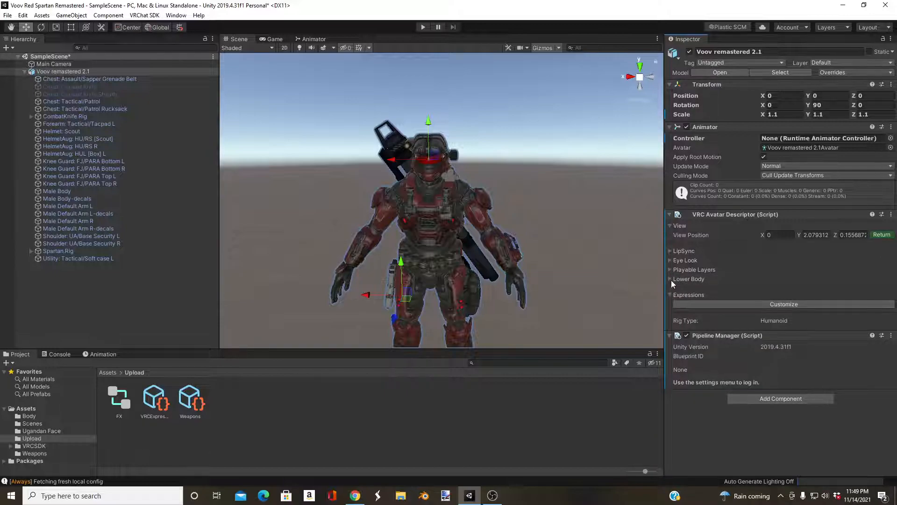
{"action": "left_click", "coordinate": [670, 270]}
{"action": "left_click", "coordinate": [669, 270]}
- Customize the descriptor's expressions with the Weapons menu and the VRCExpressionParameters asset
{"action": "left_click", "coordinate": [701, 304]}
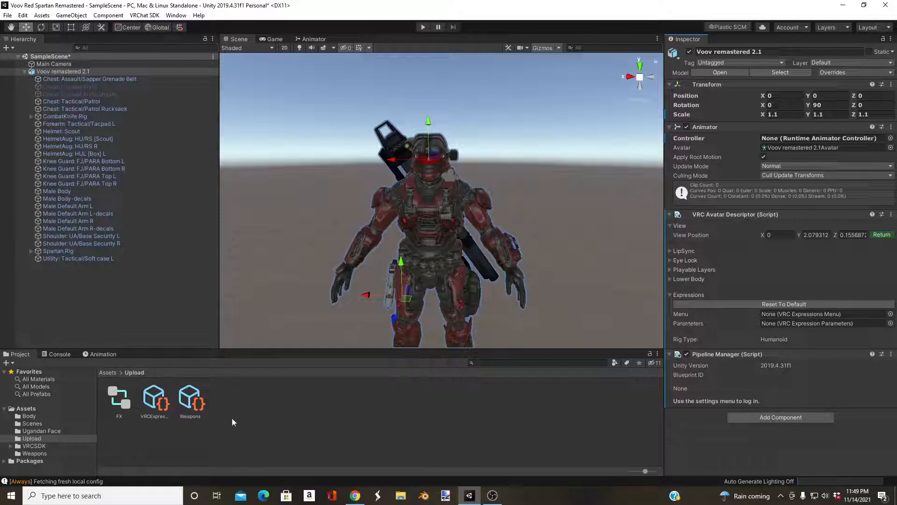
{"action": "left_click_drag", "start_coordinate": [190, 405], "coordinate": [804, 313]}
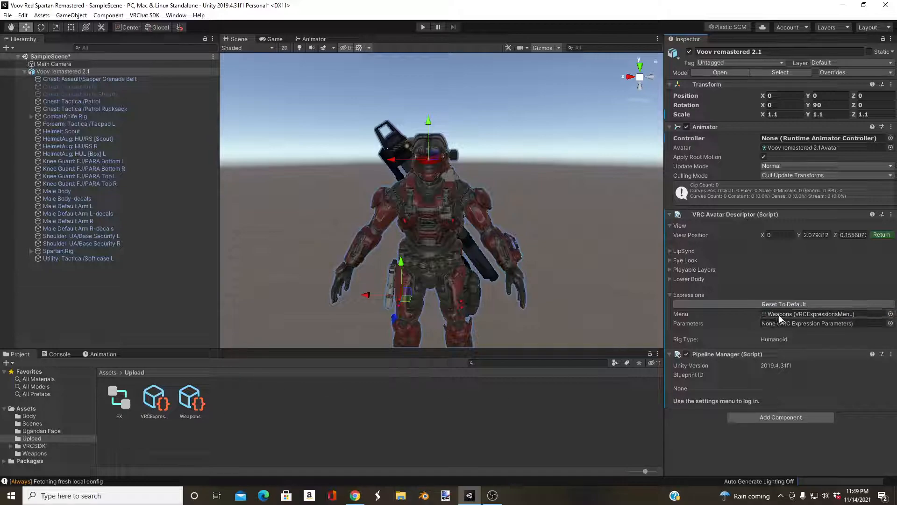
{"action": "left_click_drag", "start_coordinate": [154, 401], "coordinate": [784, 329]}
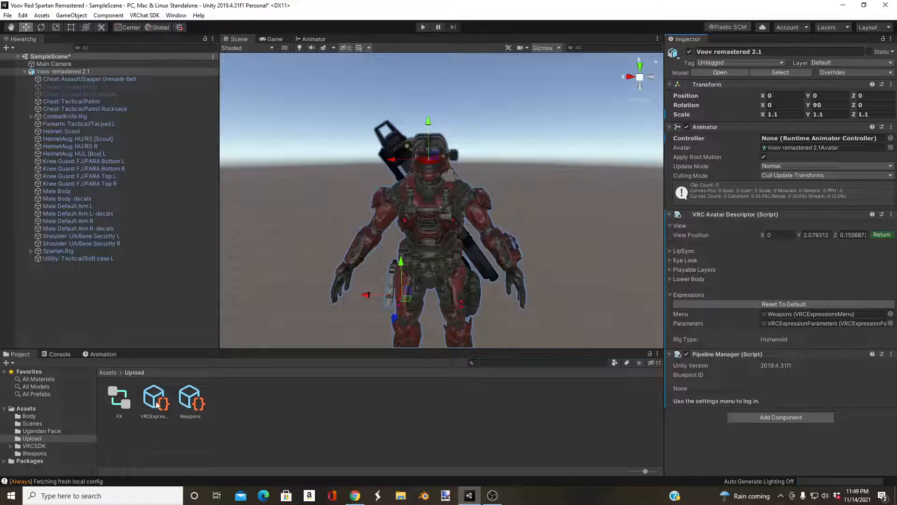
{"action": "left_click", "coordinate": [671, 296]}
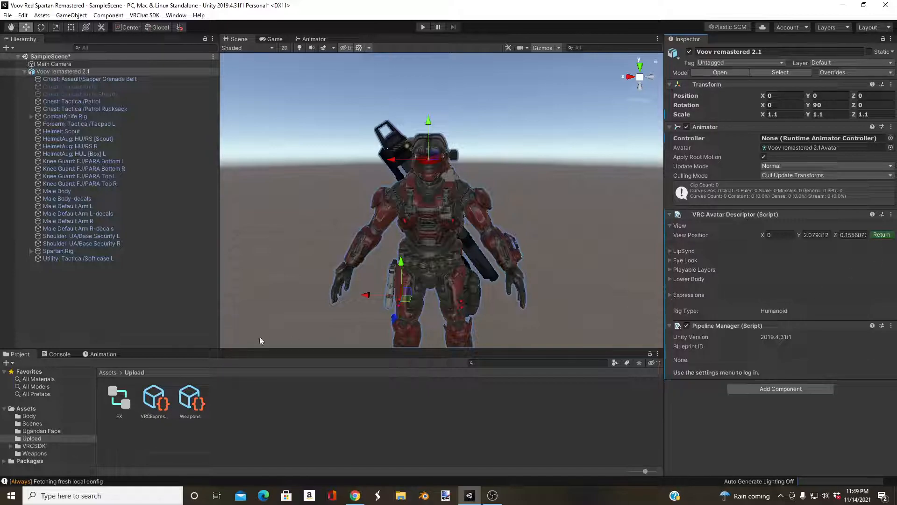
- Add an Int parameter named Weapons to the VRCExpressionParameters asset
{"action": "left_click", "coordinate": [157, 401]}
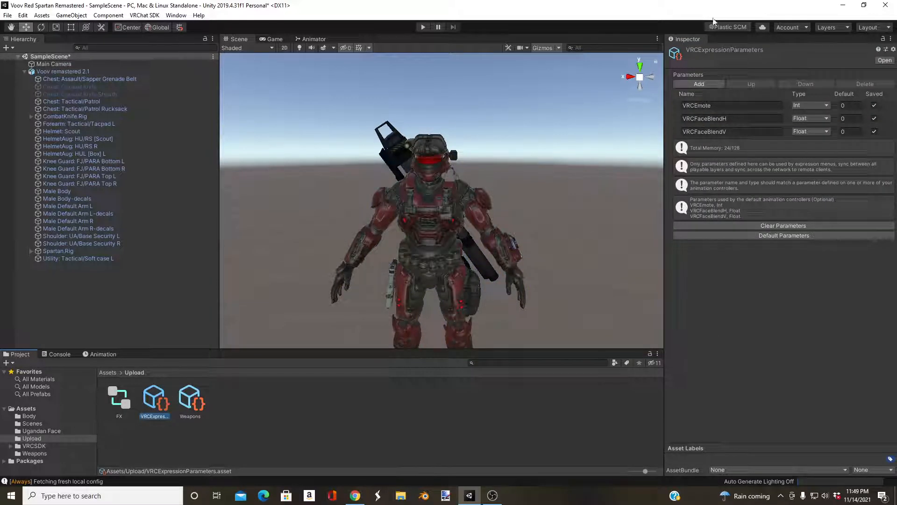
{"action": "left_click", "coordinate": [699, 84]}
{"action": "left_click", "coordinate": [720, 145]}
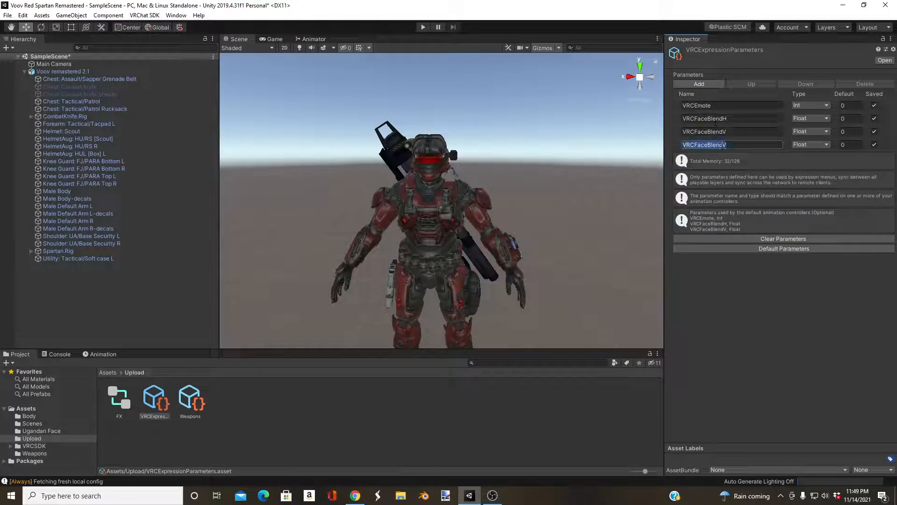
{"action": "type", "text": "Weapons"}
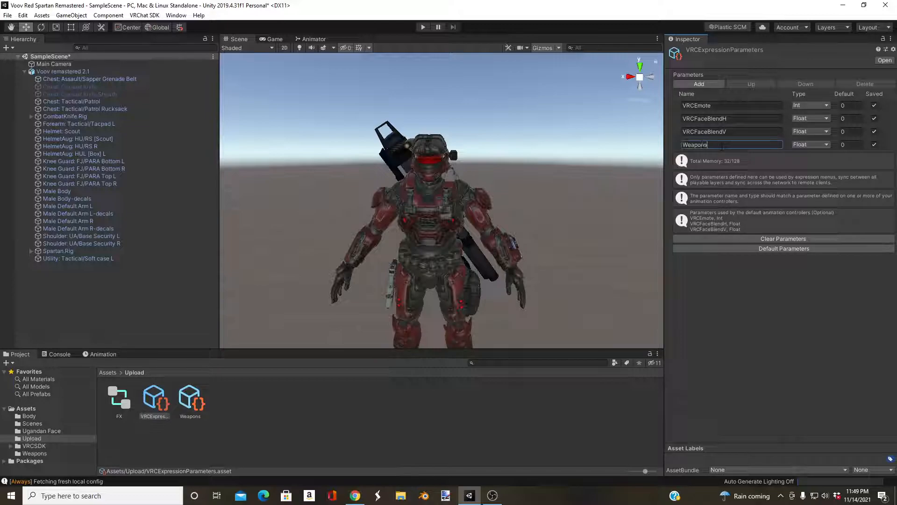
{"action": "left_click", "coordinate": [809, 146]}
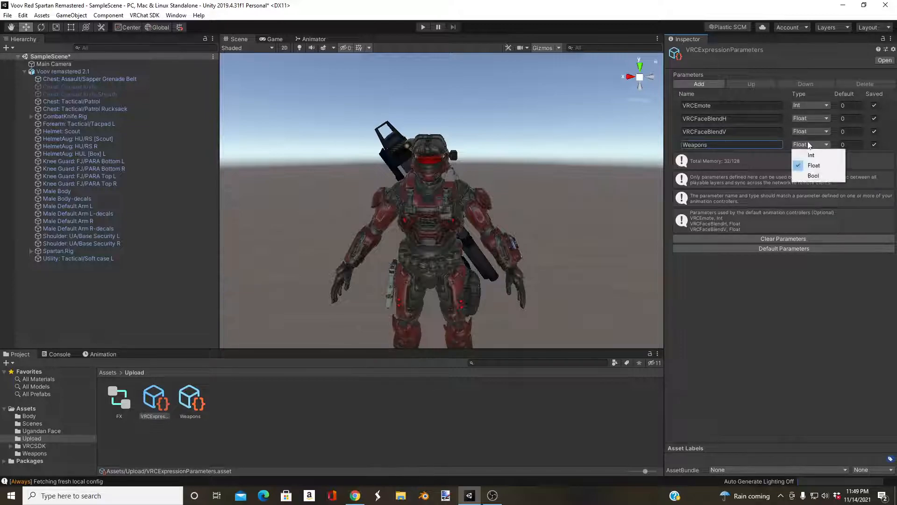
{"action": "left_click", "coordinate": [801, 145]}
{"action": "left_click", "coordinate": [804, 155]}
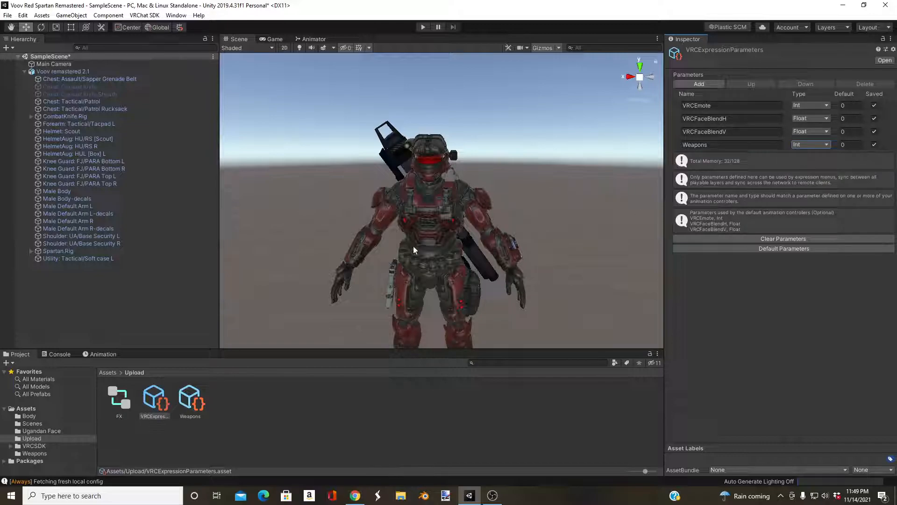
{"action": "scroll", "coordinate": [414, 250], "scroll_direction": "up", "scroll_amount": 3}
{"action": "scroll", "coordinate": [413, 252], "scroll_direction": "down", "scroll_amount": 4}
{"action": "scroll", "coordinate": [411, 255], "scroll_direction": "up", "scroll_amount": 4}
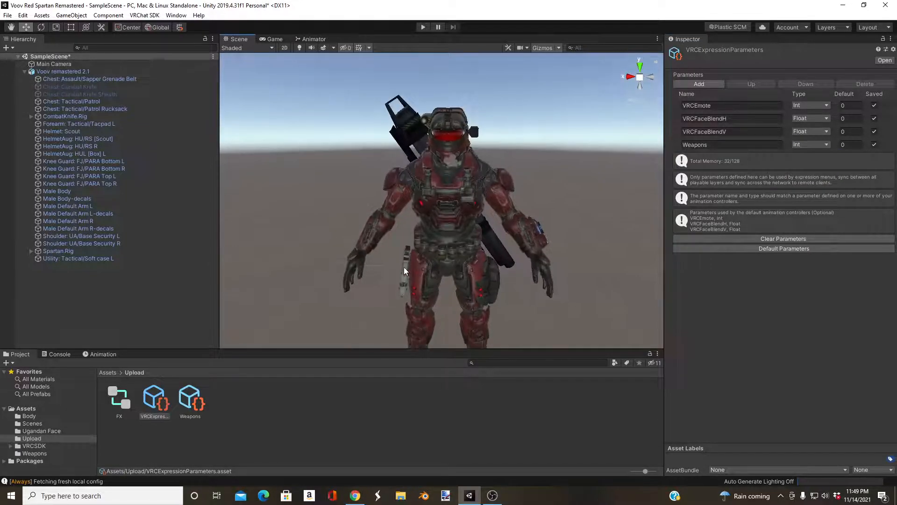
{"action": "scroll", "coordinate": [403, 270], "scroll_direction": "down", "scroll_amount": 2}
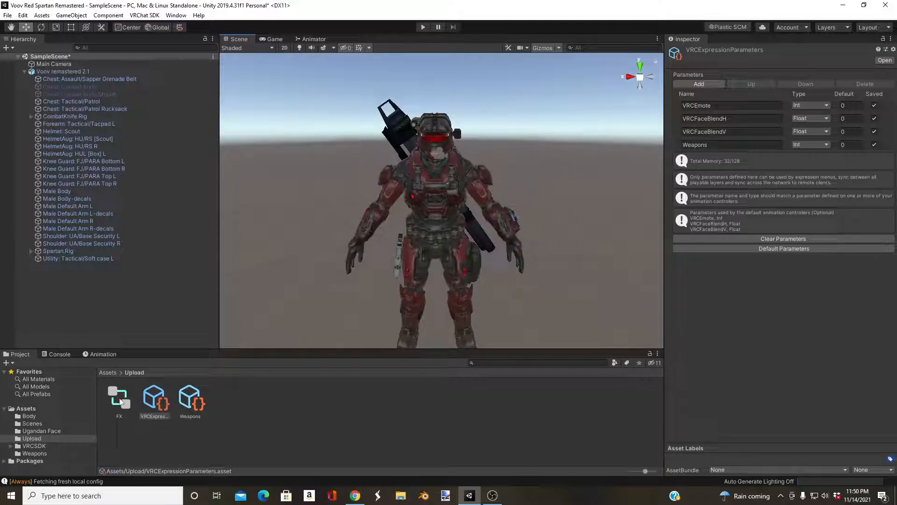
- Open the FX controller and add an Int parameter named Weapons to it
{"action": "double_click", "coordinate": [120, 399]}
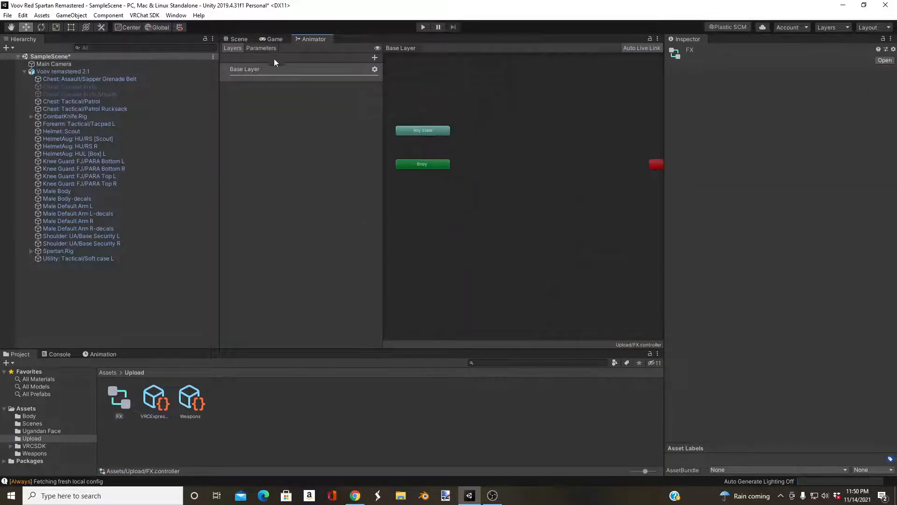
{"action": "left_click", "coordinate": [262, 49]}
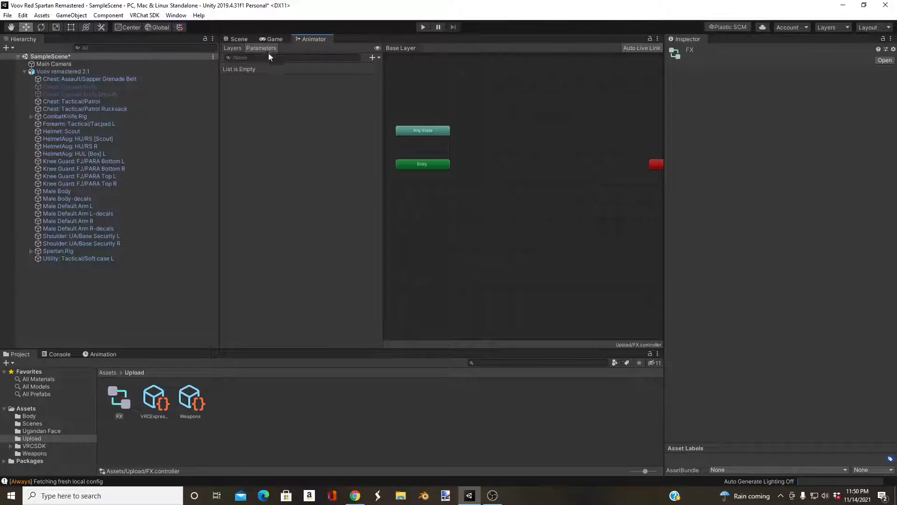
{"action": "left_click", "coordinate": [372, 58]}
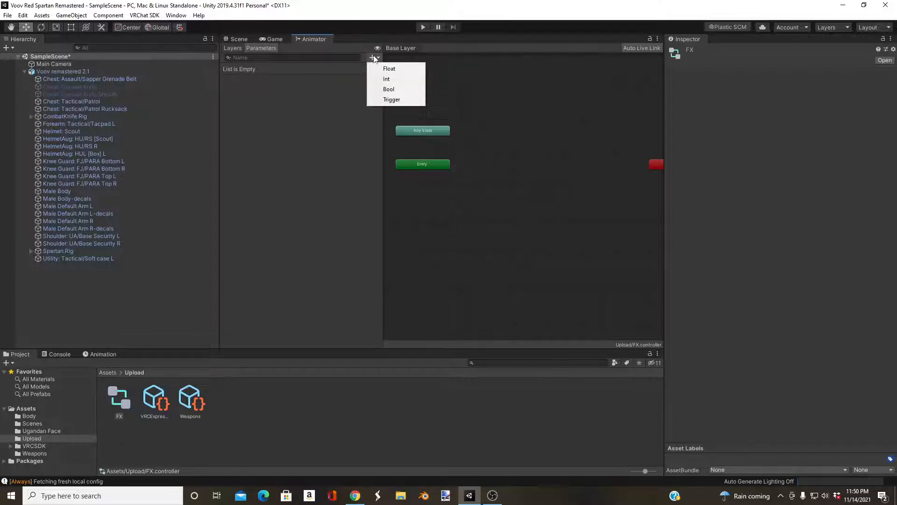
{"action": "left_click", "coordinate": [386, 79]}
{"action": "type", "text": "Weapons"}
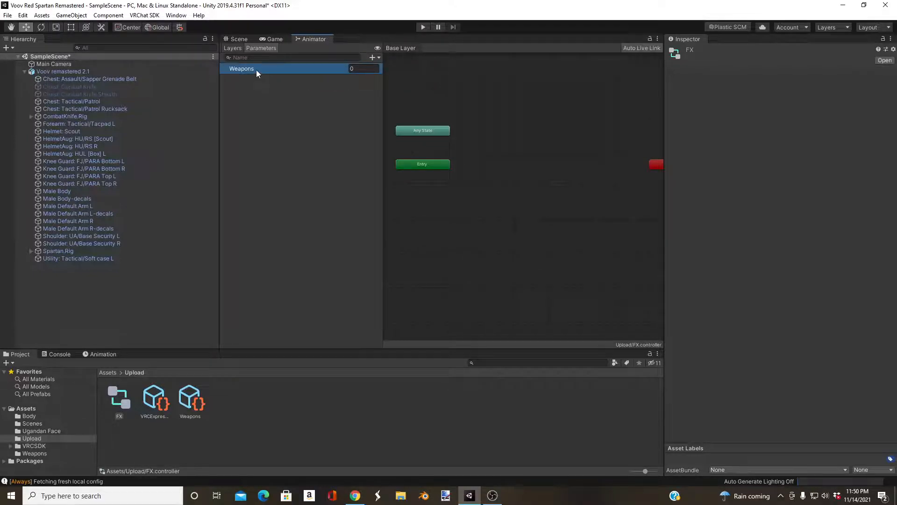
- Add a layer named Weapons to the FX controller and set its weight to 1
{"action": "left_click", "coordinate": [232, 48]}
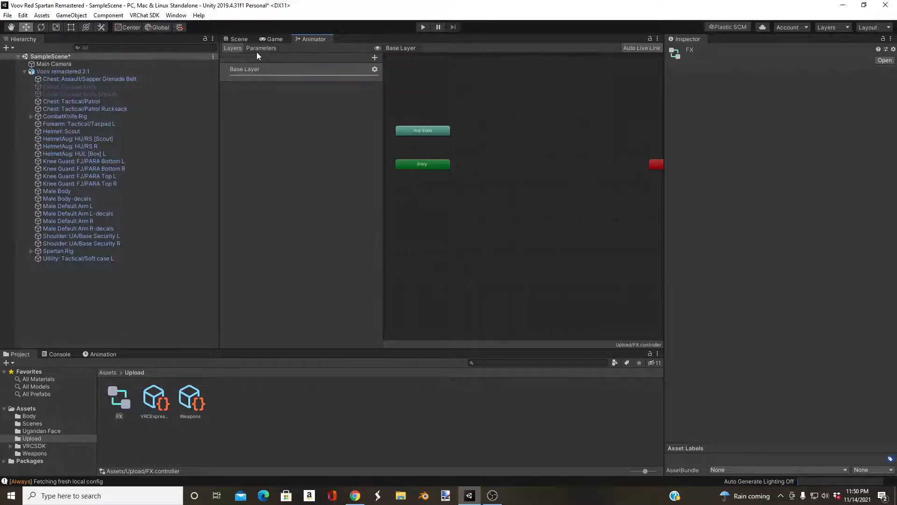
{"action": "left_click", "coordinate": [374, 57]}
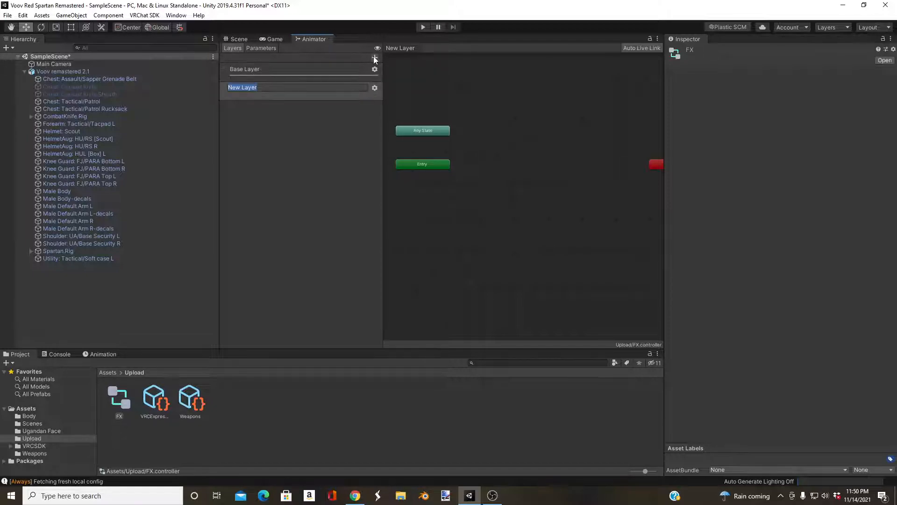
{"action": "type", "text": "Weapons"}
{"action": "key", "text": "Return"}
{"action": "left_click", "coordinate": [374, 88]}
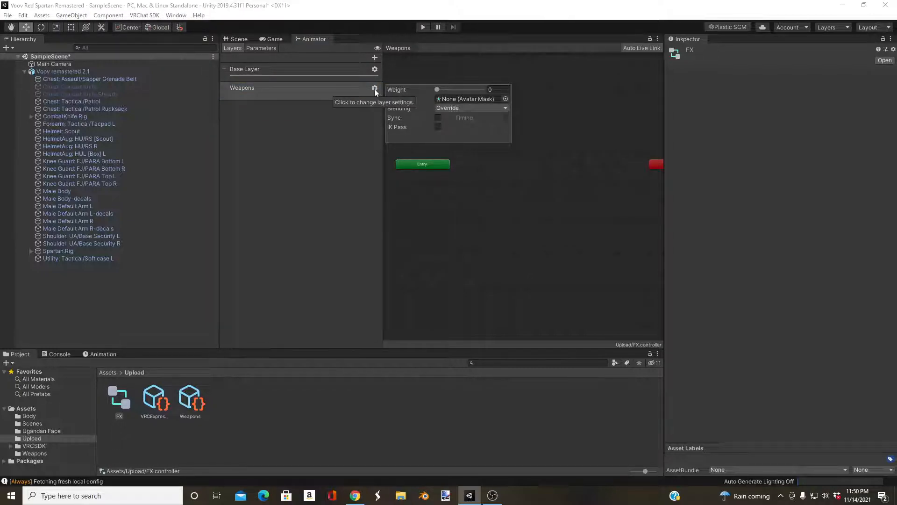
{"action": "left_click_drag", "start_coordinate": [436, 89], "coordinate": [485, 90]}
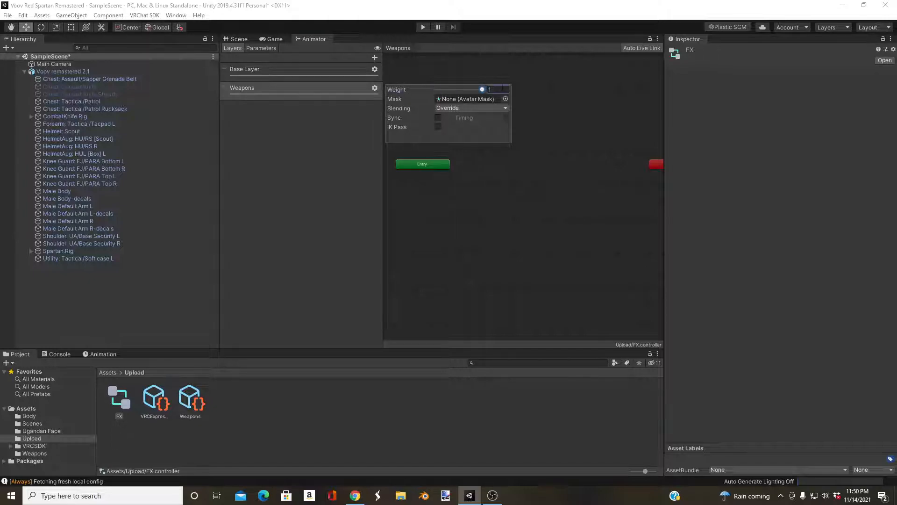
{"action": "left_click", "coordinate": [291, 169]}
- Add the No Weapon clip from Assets as the Weapons layer's default state, with the Rocket Launcher clip as a state above it
{"action": "scroll", "coordinate": [514, 198], "scroll_direction": "down", "scroll_amount": 3}
{"action": "middle_click_drag", "start_coordinate": [527, 207], "coordinate": [492, 217]}
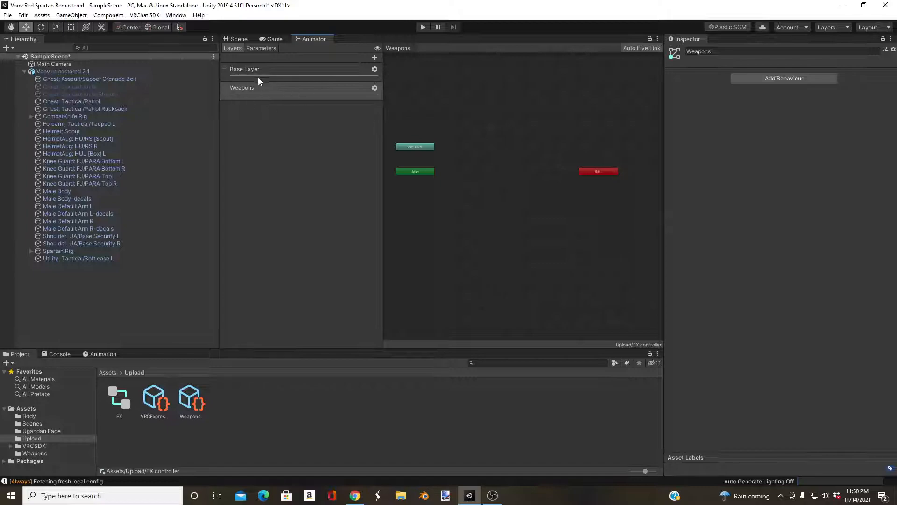
{"action": "left_click", "coordinate": [29, 408]}
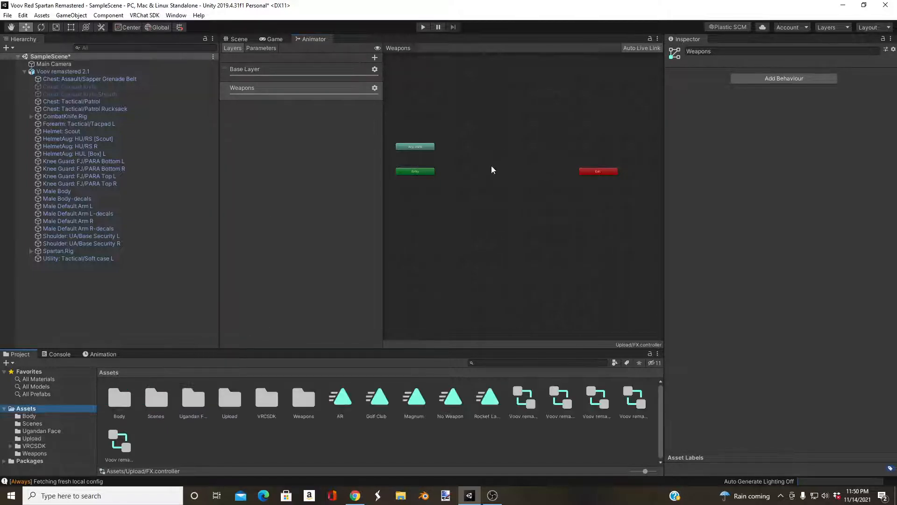
{"action": "scroll", "coordinate": [477, 160], "scroll_direction": "down", "scroll_amount": 1}
{"action": "mouse_move", "coordinate": [481, 191]}
{"action": "middle_mouse_down"}
{"action": "mouse_move", "coordinate": [485, 215]}
{"action": "mouse_move", "coordinate": [487, 194]}
{"action": "middle_mouse_up"}
{"action": "scroll", "coordinate": [485, 215], "scroll_direction": "up", "scroll_amount": 4}
{"action": "scroll", "coordinate": [460, 169], "scroll_direction": "down", "scroll_amount": 2}
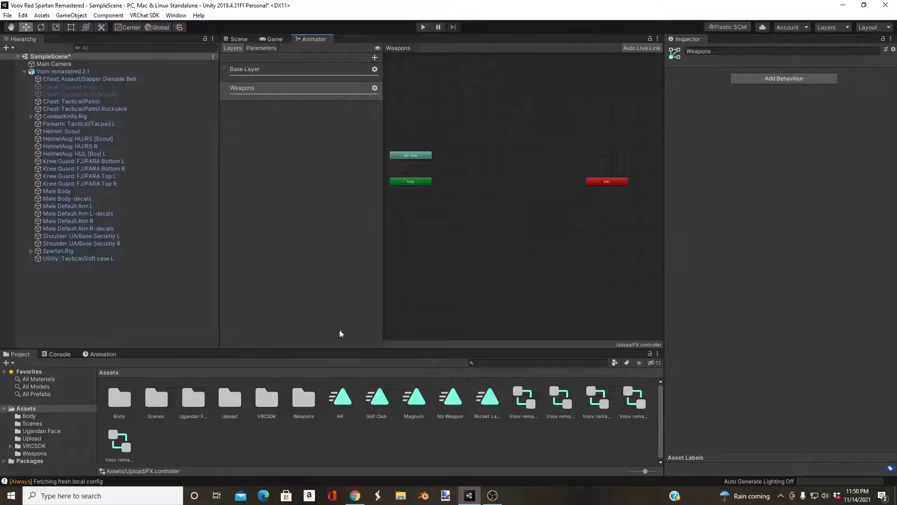
{"action": "left_click_drag", "start_coordinate": [453, 403], "coordinate": [482, 226]}
{"action": "left_click_drag", "start_coordinate": [488, 398], "coordinate": [479, 193]}
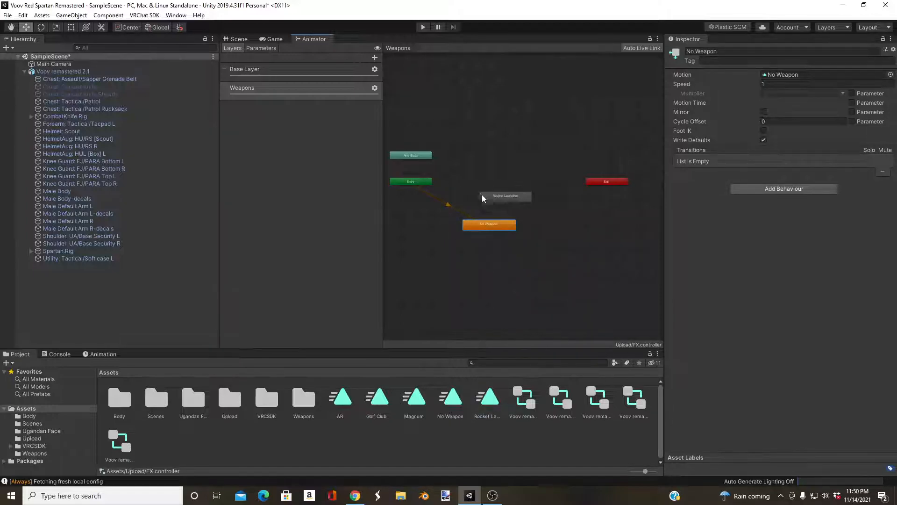
{"action": "left_click_drag", "start_coordinate": [492, 229], "coordinate": [507, 204]}
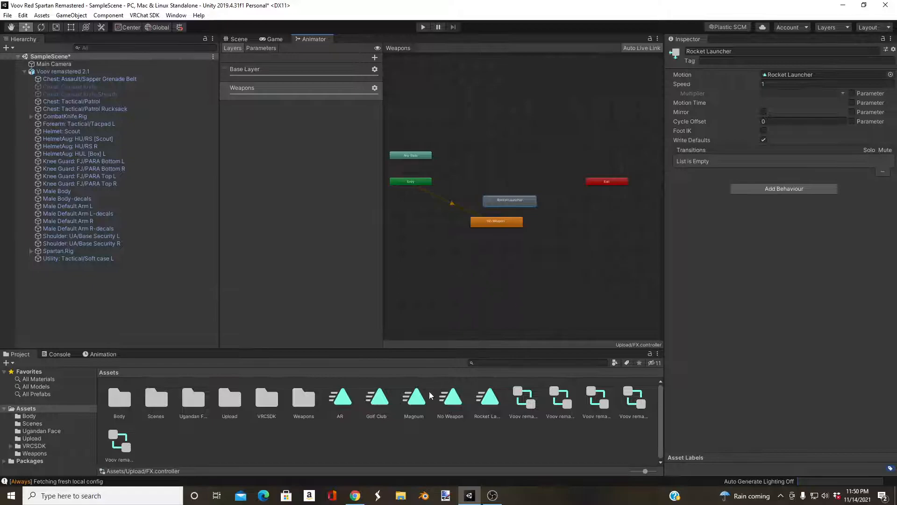
- Add the Magnum, Golf Club and AR clips as states stacked in that order above Rocket Launcher
{"action": "mouse_move", "coordinate": [411, 403]}
{"action": "left_mouse_down"}
{"action": "mouse_move", "coordinate": [381, 405]}
{"action": "mouse_move", "coordinate": [481, 166]}
{"action": "mouse_move", "coordinate": [410, 401]}
{"action": "left_mouse_up"}
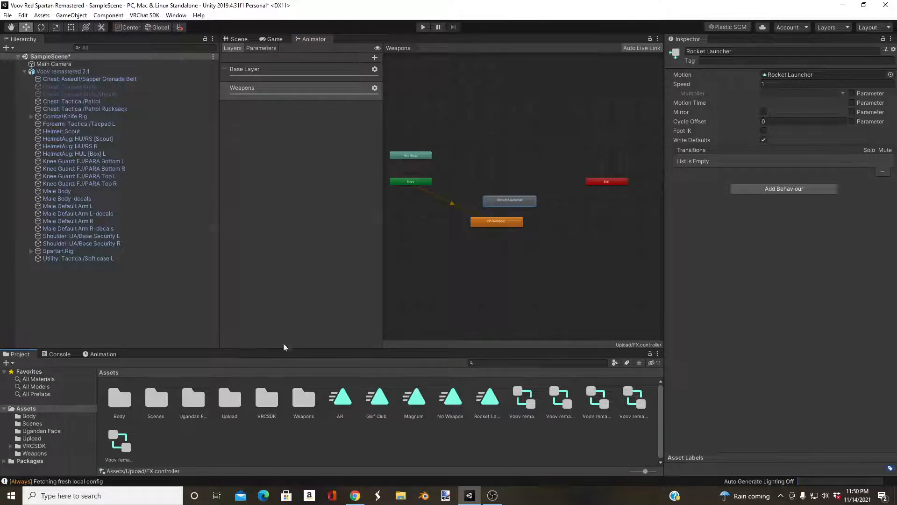
{"action": "left_click", "coordinate": [31, 251]}
{"action": "scroll", "coordinate": [70, 276], "scroll_direction": "down", "scroll_amount": 4}
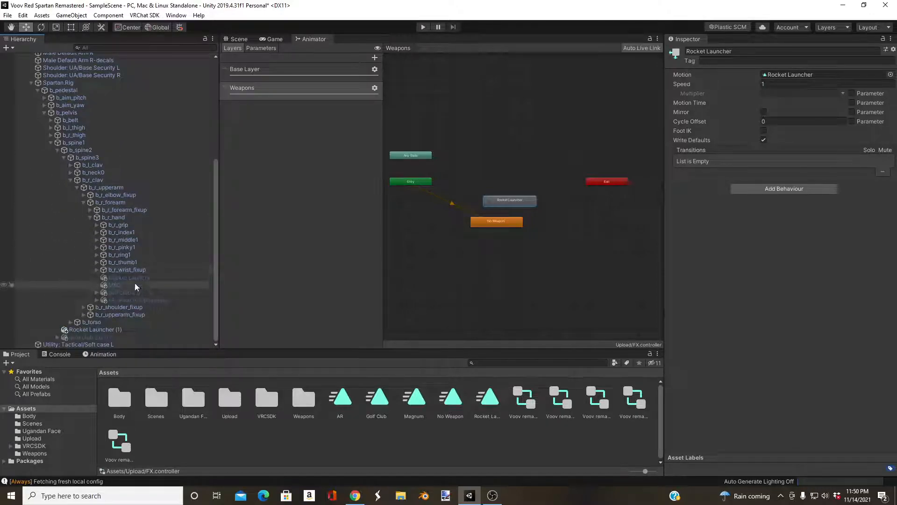
{"action": "left_click_drag", "start_coordinate": [417, 405], "coordinate": [502, 186]}
{"action": "left_click_drag", "start_coordinate": [381, 402], "coordinate": [519, 157]}
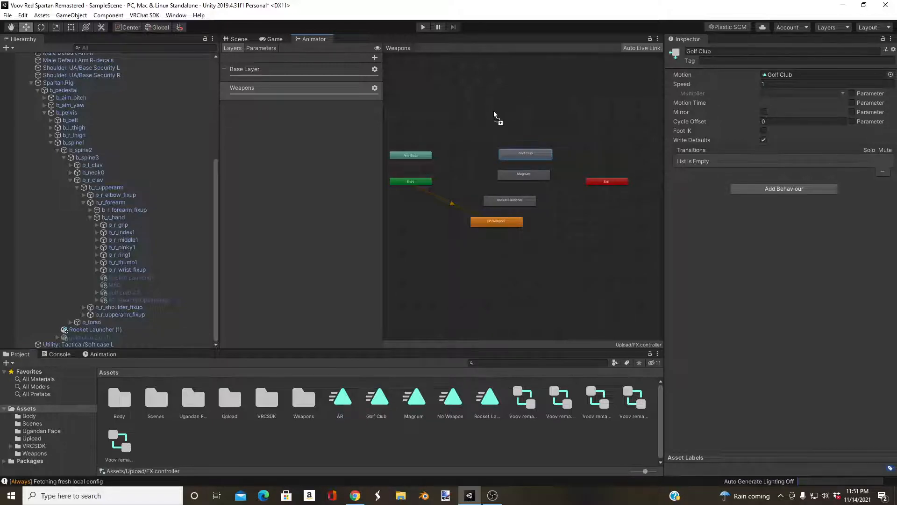
{"action": "left_click_drag", "start_coordinate": [494, 111], "coordinate": [494, 115]}
{"action": "left_click_drag", "start_coordinate": [491, 158], "coordinate": [492, 170]}
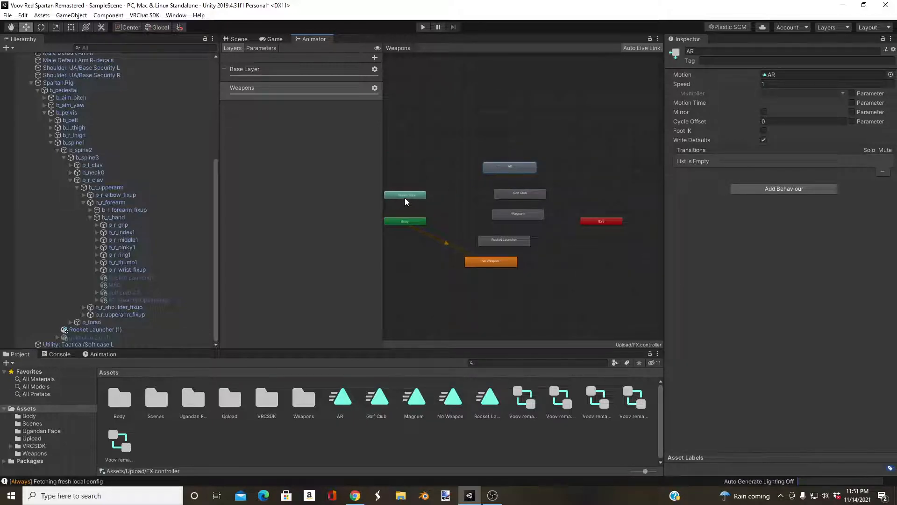
- Make transitions from Any State to the No Weapon and Rocket Launcher states
{"action": "scroll", "coordinate": [456, 213], "scroll_direction": "up", "scroll_amount": 3}
{"action": "middle_click_drag", "start_coordinate": [456, 213], "coordinate": [497, 214]}
{"action": "left_click_drag", "start_coordinate": [383, 150], "coordinate": [295, 164]}
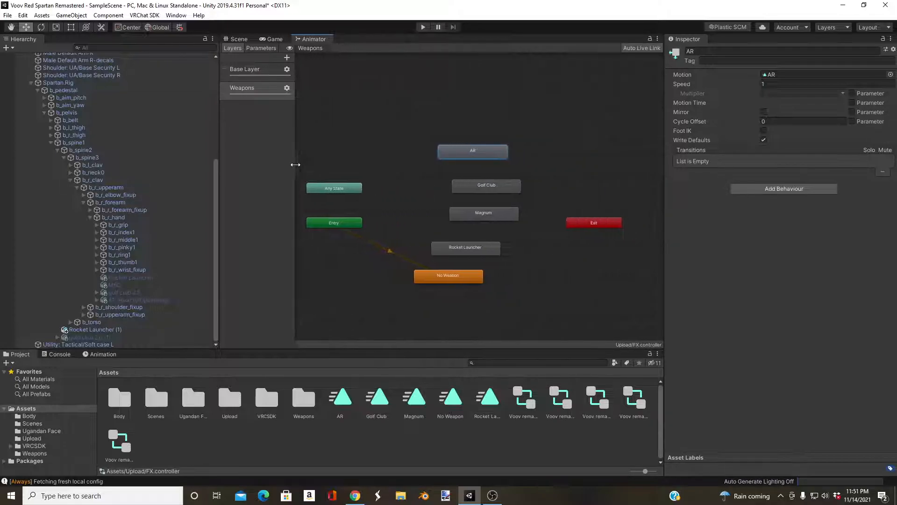
{"action": "left_click", "coordinate": [346, 196]}
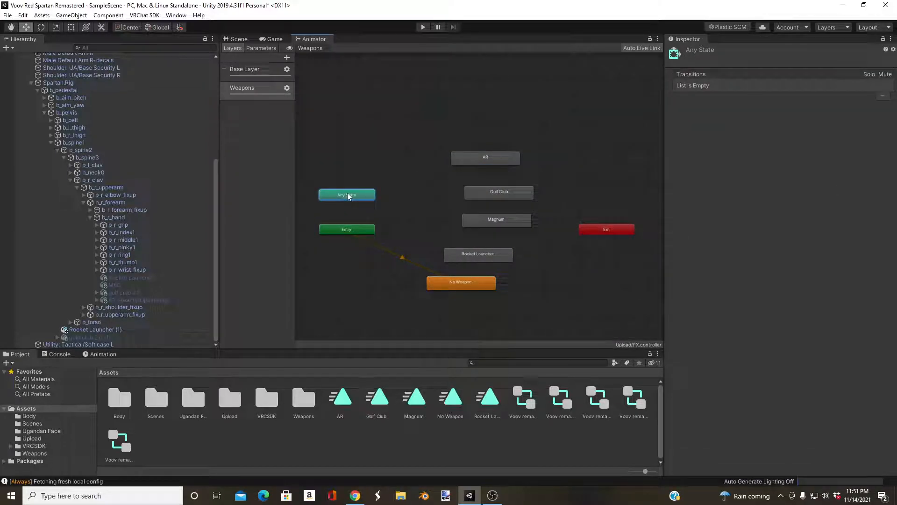
{"action": "right_click", "coordinate": [348, 194]}
{"action": "left_click", "coordinate": [363, 202]}
{"action": "left_click", "coordinate": [437, 278]}
{"action": "right_click", "coordinate": [349, 198]}
{"action": "left_click", "coordinate": [369, 204]}
{"action": "left_click", "coordinate": [458, 252]}
- Make transitions from Any State to the Magnum, Golf Club and AR states
{"action": "right_click", "coordinate": [341, 199]}
{"action": "left_click", "coordinate": [486, 220]}
{"action": "right_click", "coordinate": [374, 197]}
{"action": "left_click", "coordinate": [397, 204]}
{"action": "left_click", "coordinate": [499, 193]}
{"action": "right_click", "coordinate": [366, 201]}
{"action": "left_click", "coordinate": [390, 204]}
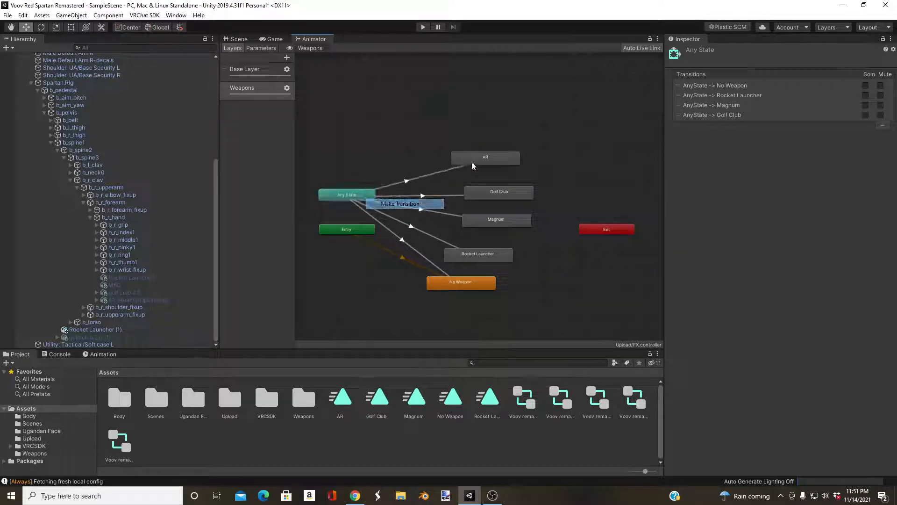
{"action": "left_click", "coordinate": [469, 162]}
- Give the Any State to No Weapon transition the condition Weapons Equals 0
{"action": "left_click", "coordinate": [405, 242]}
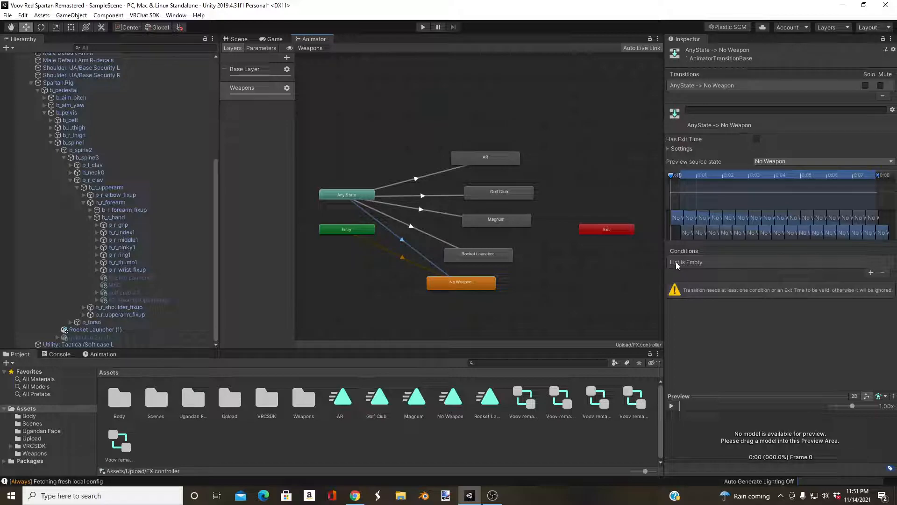
{"action": "left_click", "coordinate": [870, 274]}
{"action": "left_click", "coordinate": [705, 262]}
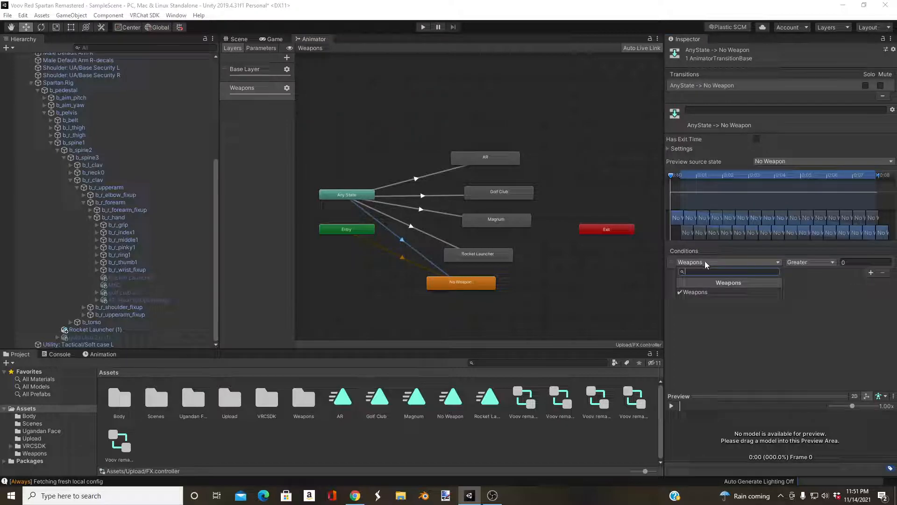
{"action": "left_click", "coordinate": [699, 293]}
{"action": "left_click", "coordinate": [806, 262]}
{"action": "left_click", "coordinate": [811, 292]}
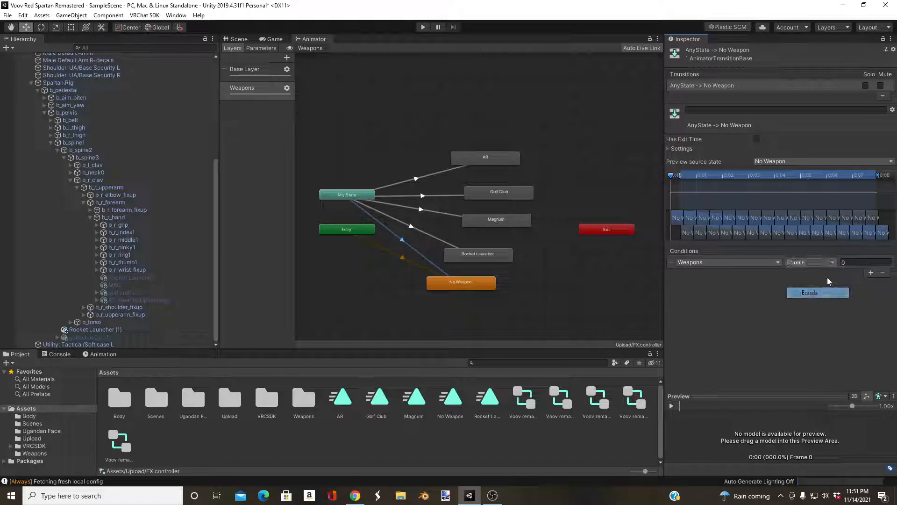
{"action": "left_click", "coordinate": [411, 227]}
{"action": "left_click", "coordinate": [404, 239]}
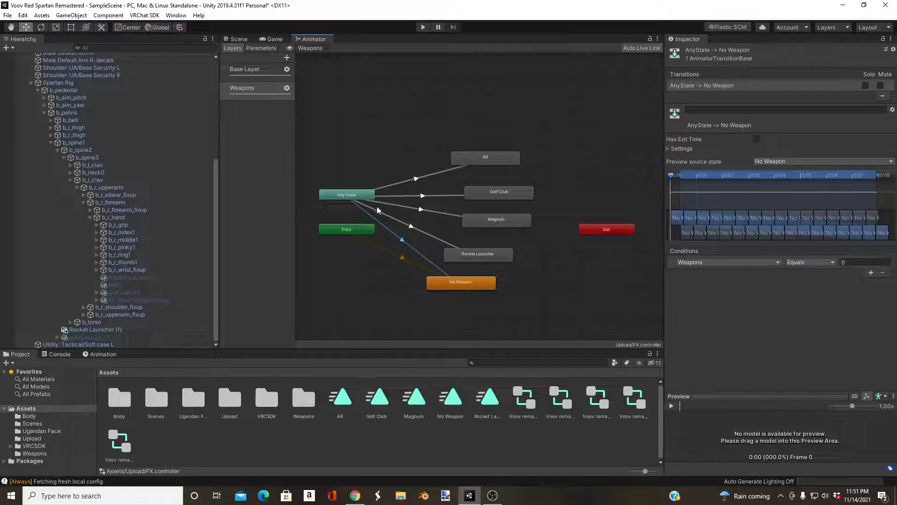
- Give the Any State to Rocket Launcher transition the condition Weapons Equals 1
{"action": "left_click", "coordinate": [410, 227]}
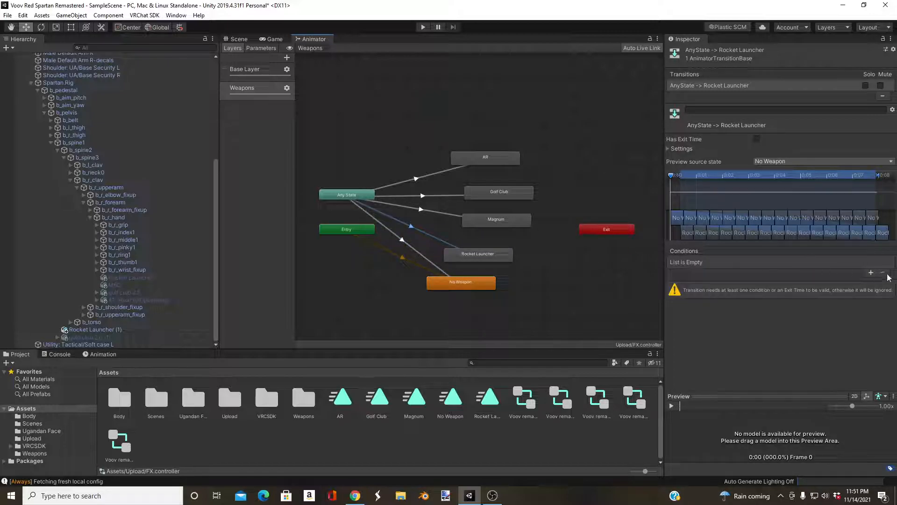
{"action": "left_click", "coordinate": [870, 273]}
{"action": "left_click", "coordinate": [814, 264]}
{"action": "left_click", "coordinate": [811, 293]}
{"action": "left_click", "coordinate": [846, 262]}
{"action": "type", "text": "1"}
{"action": "left_click", "coordinate": [815, 317]}
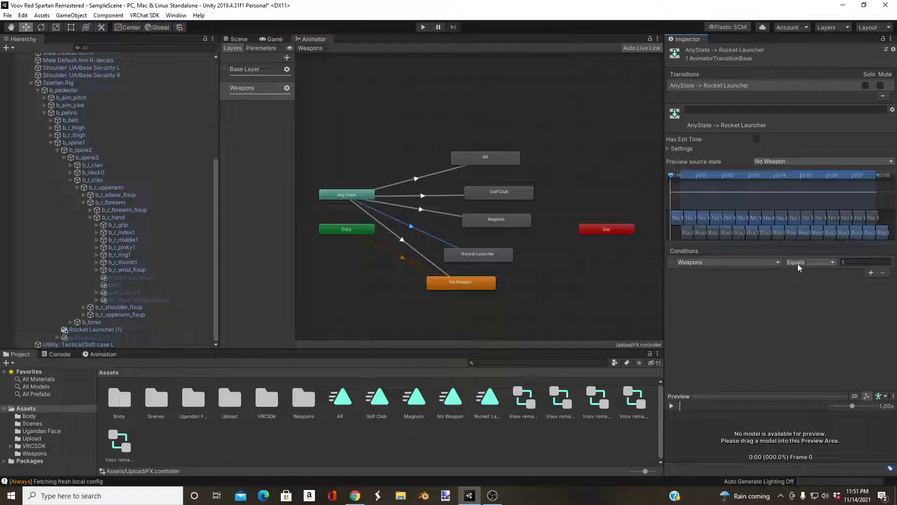
{"action": "left_click_drag", "start_coordinate": [463, 260], "coordinate": [465, 255]}
- Give the Any State to Magnum transition the condition Weapons Equals 2
{"action": "left_click", "coordinate": [422, 211]}
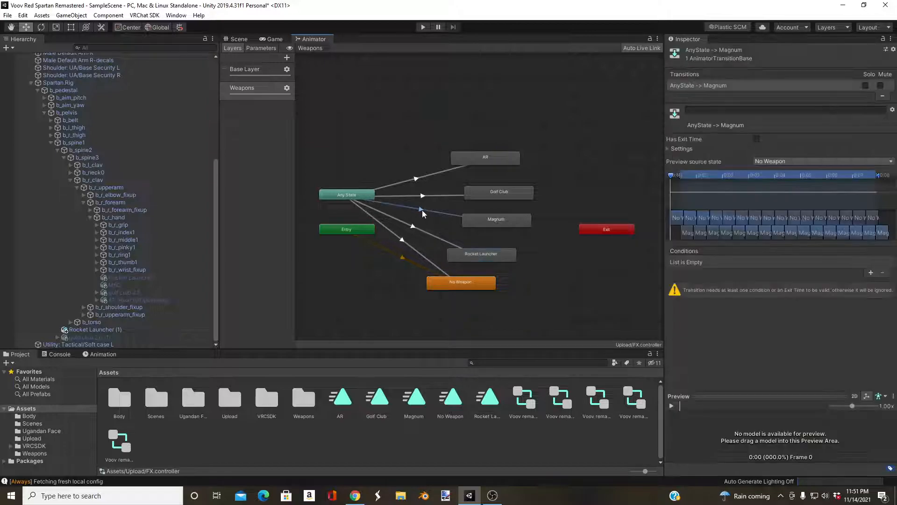
{"action": "left_click", "coordinate": [871, 272]}
{"action": "left_click", "coordinate": [796, 268]}
{"action": "left_click", "coordinate": [804, 293]}
{"action": "left_click", "coordinate": [864, 262]}
{"action": "type", "text": "2"}
- Give the Any State to Golf Club transition a condition on Weapons with the Equals comparison
{"action": "left_click", "coordinate": [422, 194]}
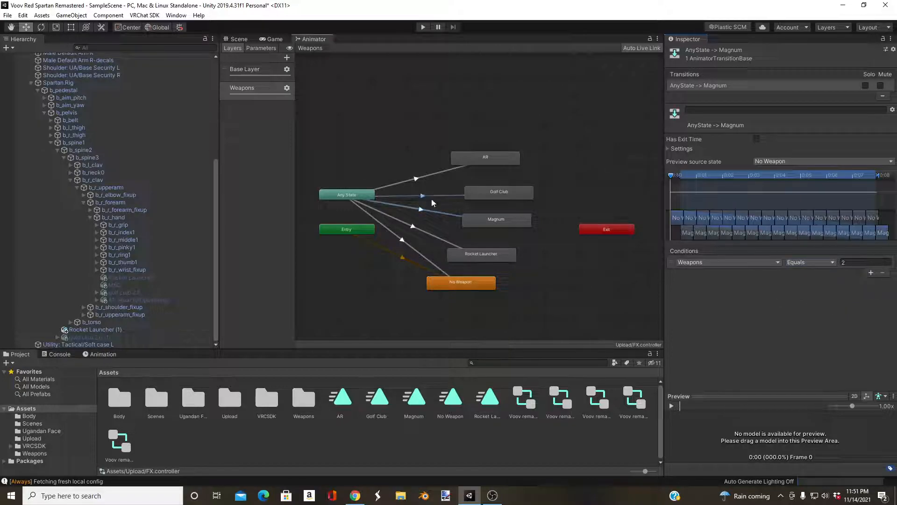
{"action": "left_click", "coordinate": [870, 272]}
{"action": "left_click", "coordinate": [809, 262]}
{"action": "left_click", "coordinate": [809, 293]}
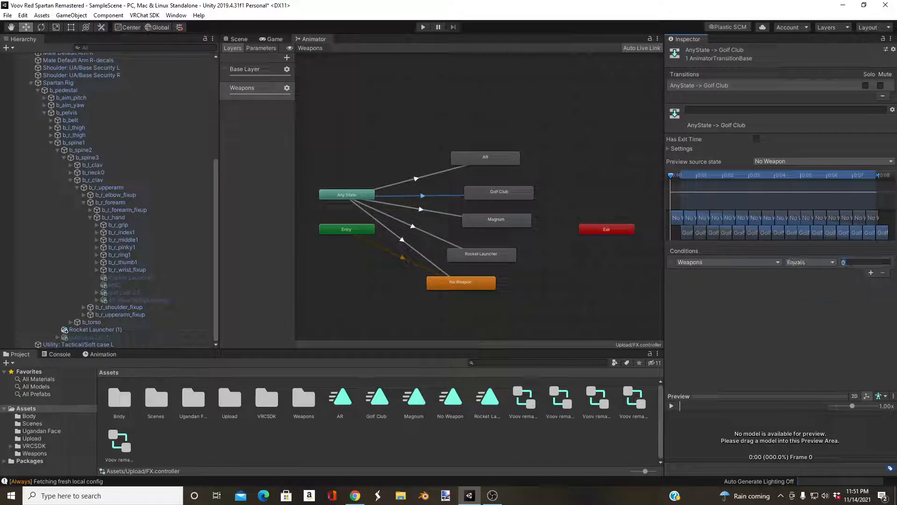
- Give the Any State to AR transition the condition Weapons Equals 4
{"action": "left_click", "coordinate": [417, 178]}
{"action": "left_click", "coordinate": [870, 273]}
{"action": "left_click", "coordinate": [810, 262]}
{"action": "left_click", "coordinate": [810, 292]}
{"action": "left_click", "coordinate": [865, 262]}
{"action": "type", "text": "4"}
{"action": "key", "text": "Return"}
{"action": "scroll", "coordinate": [481, 153], "scroll_direction": "down", "scroll_amount": 1}
{"action": "left_click_drag", "start_coordinate": [295, 144], "coordinate": [354, 144]}
{"action": "left_click", "coordinate": [456, 211]}
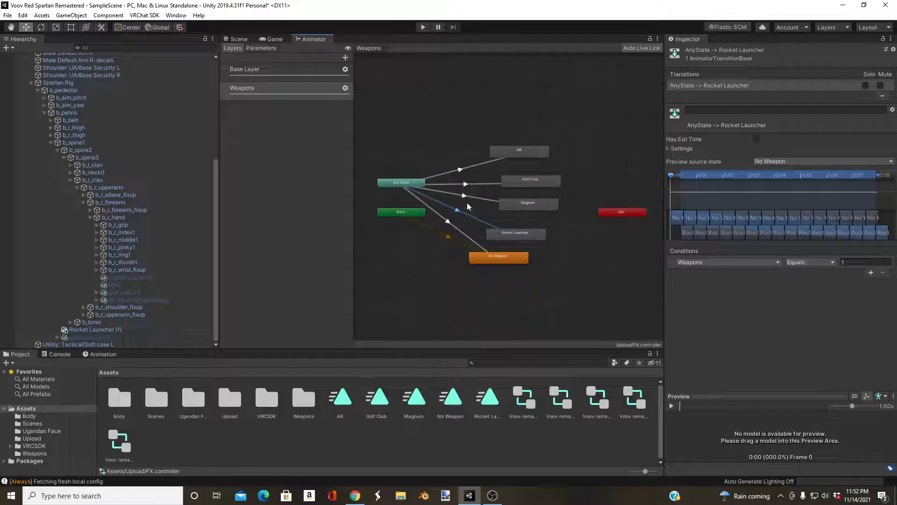
{"action": "left_click", "coordinate": [452, 319]}
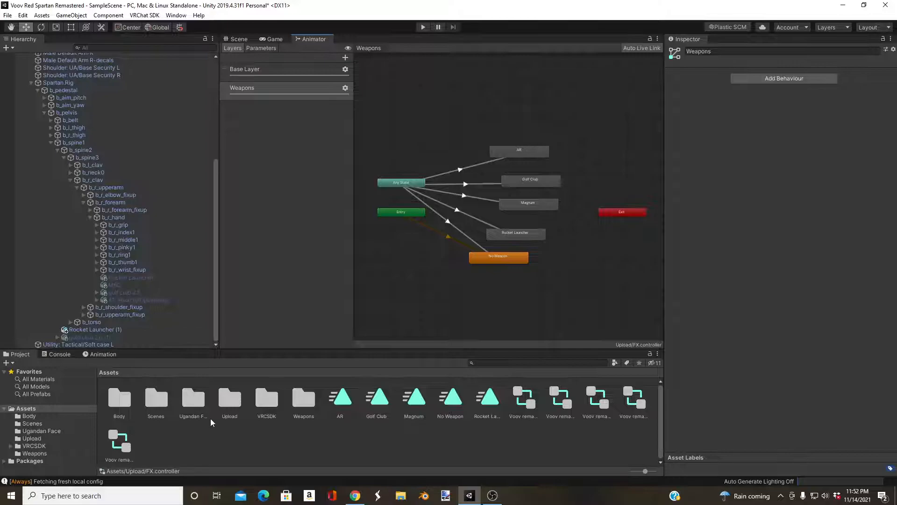
- Add a control named No Weapons of type Toggle to the Weapons expressions menu in the Upload folder
{"action": "double_click", "coordinate": [229, 398]}
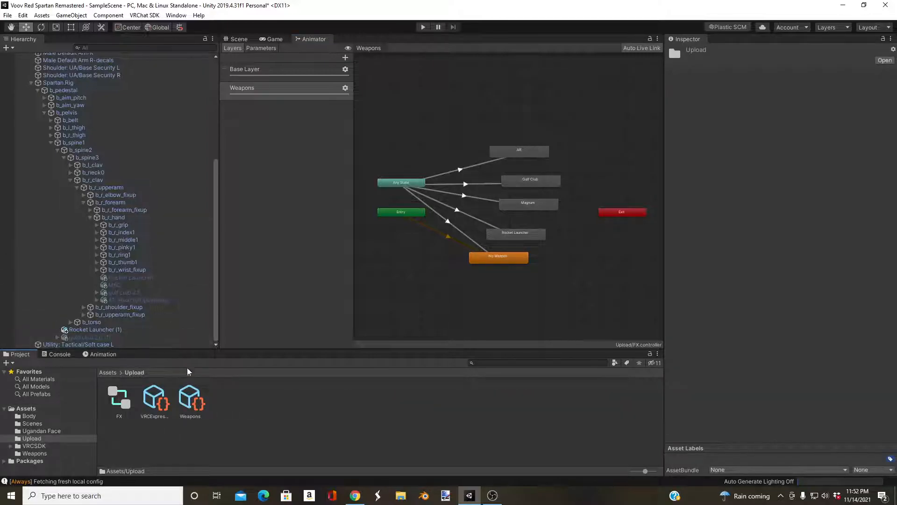
{"action": "left_click", "coordinate": [190, 401]}
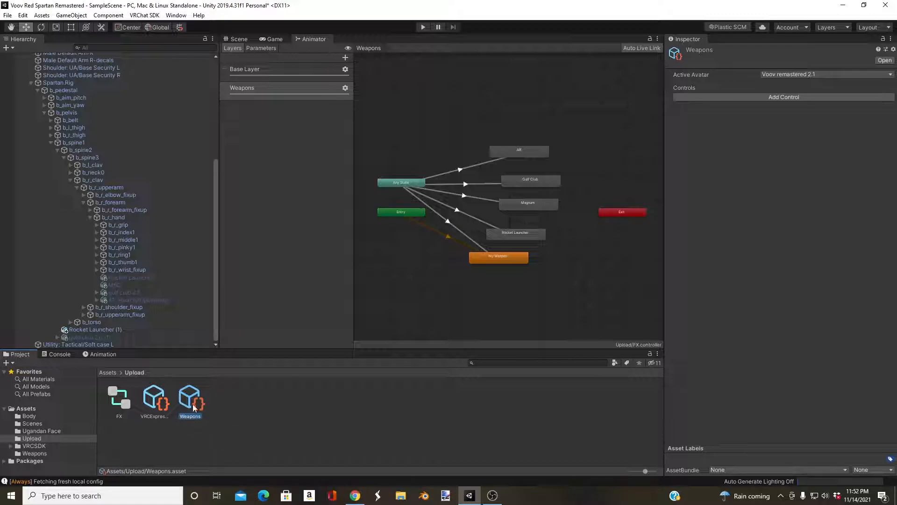
{"action": "left_click", "coordinate": [685, 97]}
{"action": "left_click", "coordinate": [676, 97]}
{"action": "left_click", "coordinate": [801, 118]}
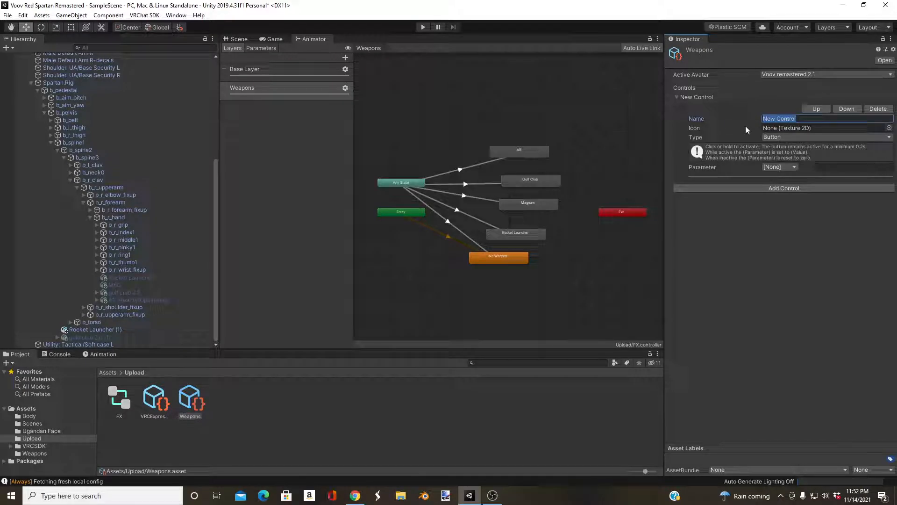
{"action": "type", "text": "No Weapons"}
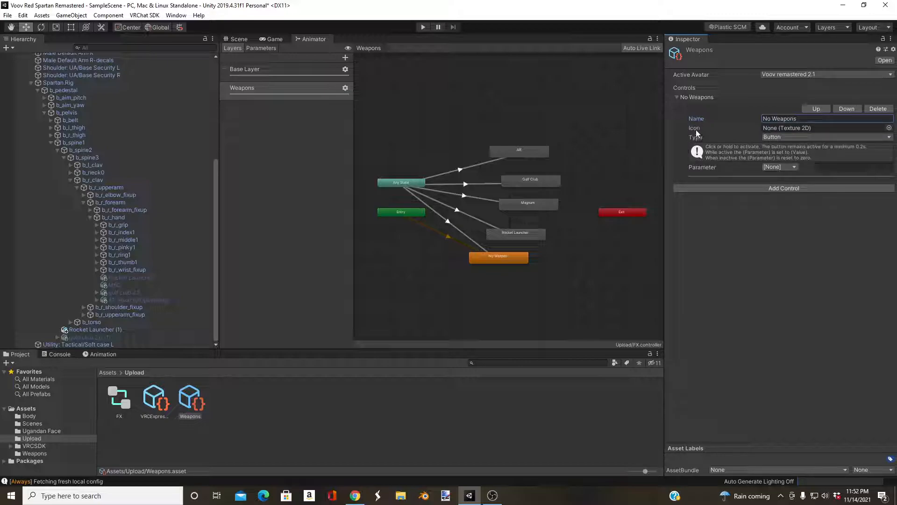
{"action": "left_click", "coordinate": [785, 137]}
{"action": "left_click", "coordinate": [787, 157]}
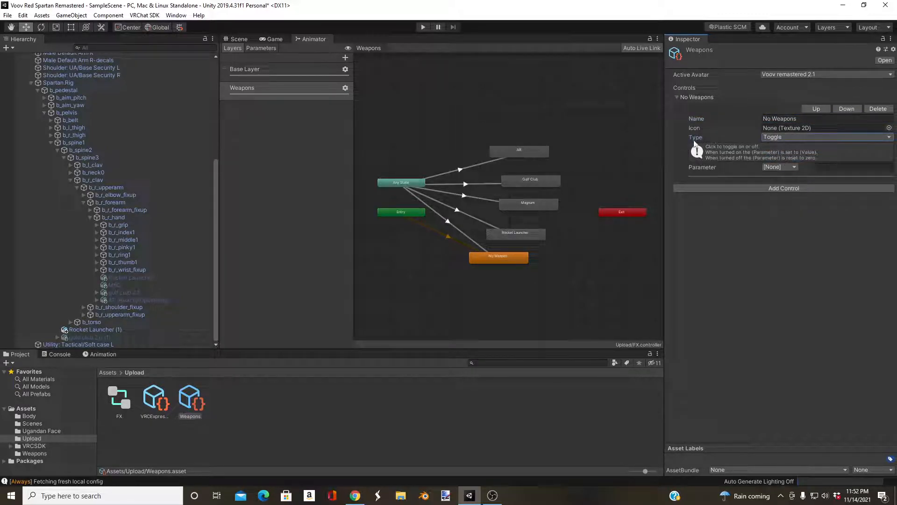
- Assign the Weapons parameter with value 0 to the No Weapons control, matching its transition condition
{"action": "left_click", "coordinate": [781, 168]}
{"action": "left_click", "coordinate": [789, 217]}
{"action": "left_click", "coordinate": [776, 176]}
{"action": "type", "text": "0"}
{"action": "key", "text": "Return"}
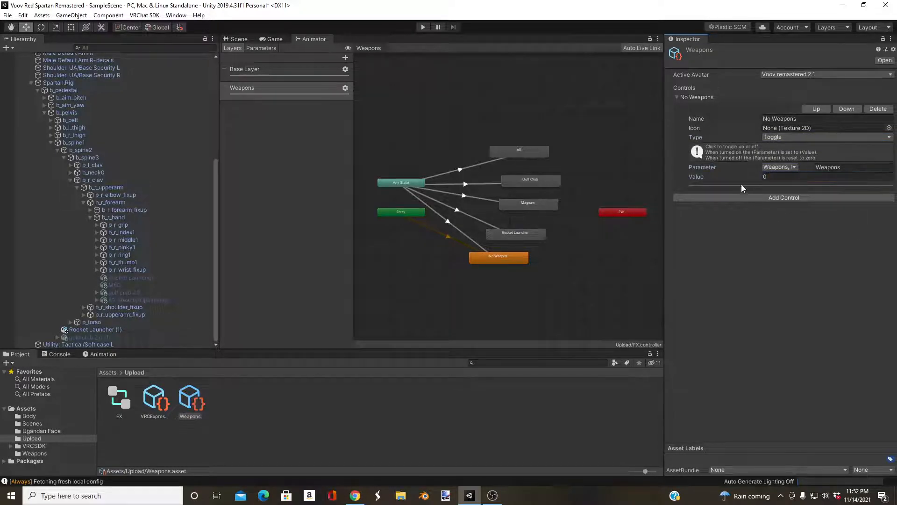
{"action": "left_click", "coordinate": [448, 226]}
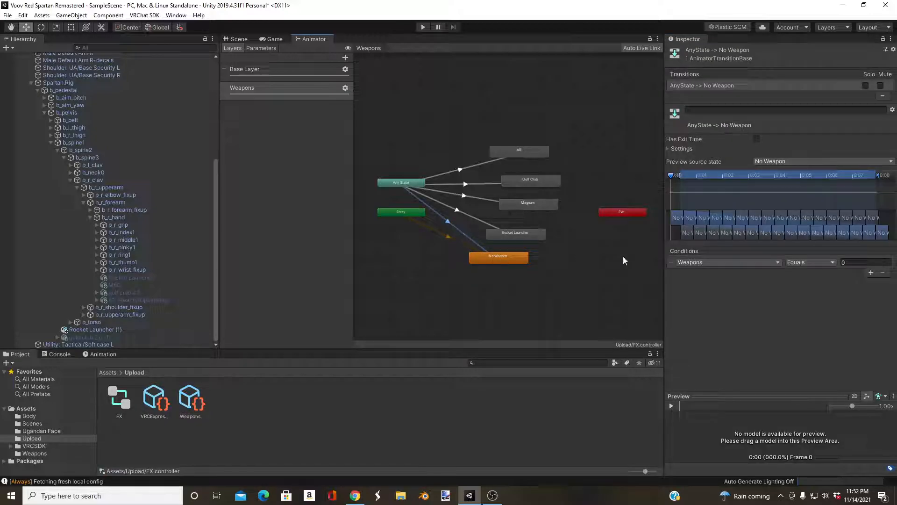
- Add a second control to the Weapons expressions menu and name it Rocket Launcher
{"action": "left_click", "coordinate": [189, 406]}
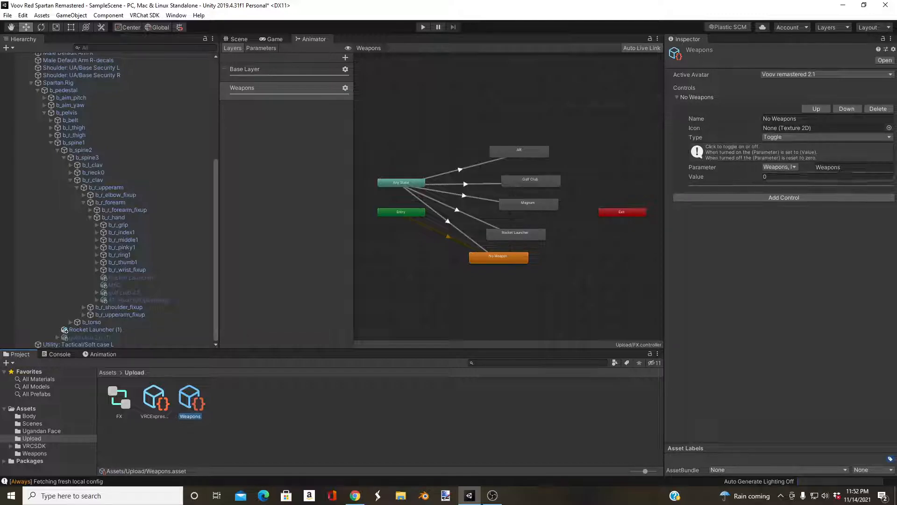
{"action": "left_click", "coordinate": [676, 97]}
{"action": "left_click", "coordinate": [679, 107]}
{"action": "left_click", "coordinate": [678, 106]}
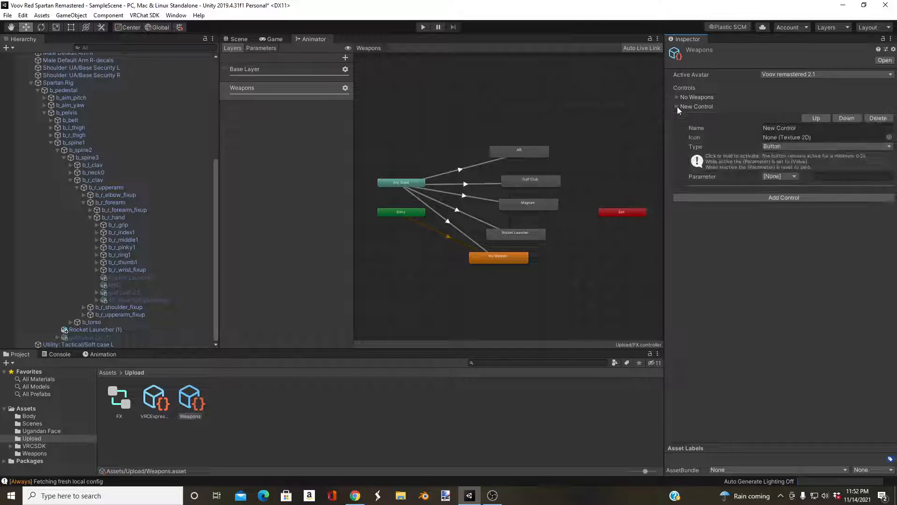
{"action": "left_click", "coordinate": [788, 127]}
{"action": "type", "text": "Rocket La"}
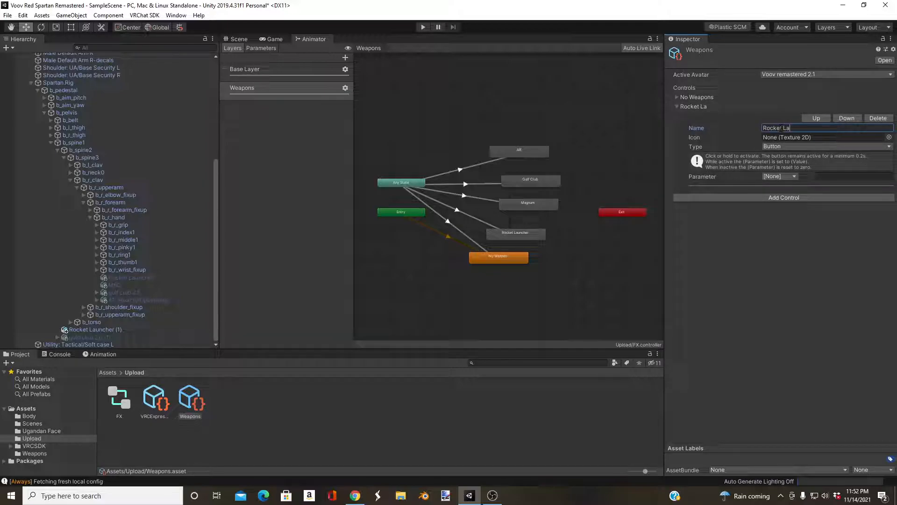
{"action": "type", "text": "auncher"}
{"action": "key", "text": "Tab"}
- Make the Rocket Launcher control a Toggle that uses the Weapons parameter with value 1
{"action": "left_click", "coordinate": [785, 147]}
{"action": "left_click", "coordinate": [787, 166]}
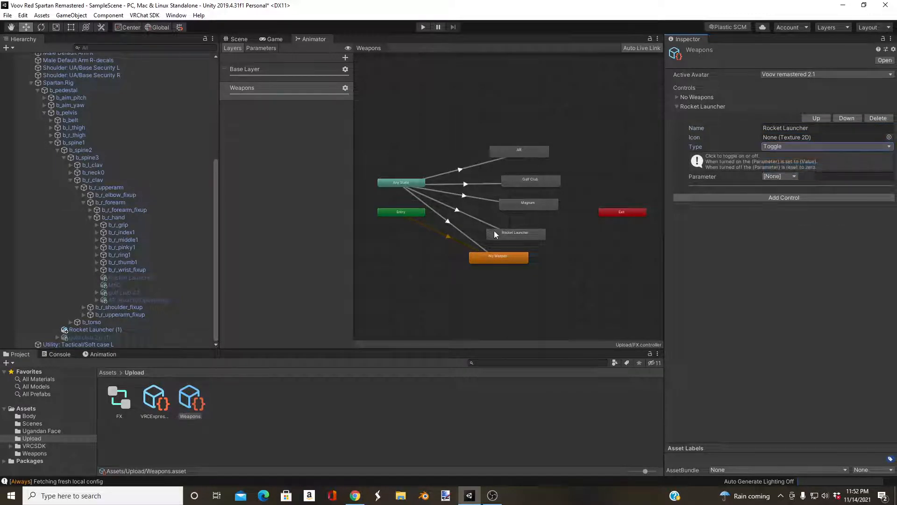
{"action": "left_click", "coordinate": [787, 177]}
{"action": "left_click", "coordinate": [789, 231]}
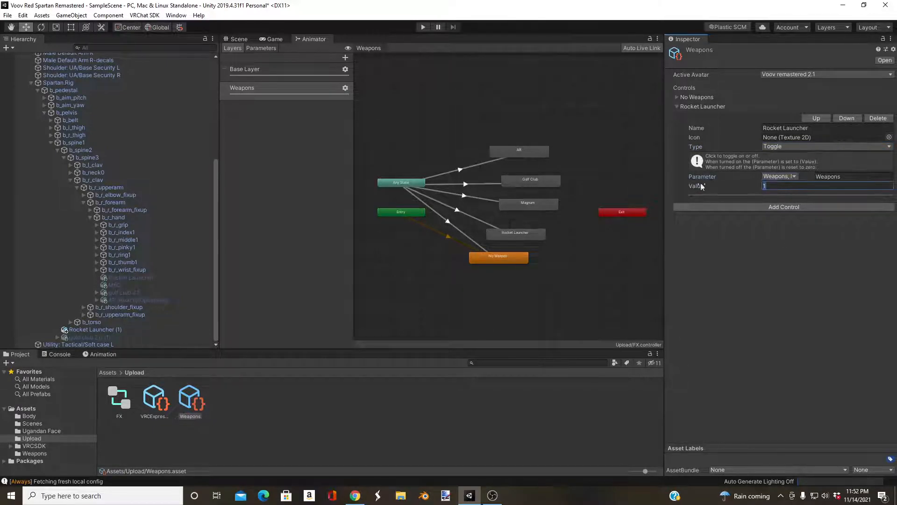
- Add a Magnum control of type Toggle that uses the Weapons parameter with value 2
{"action": "left_click", "coordinate": [676, 106]}
{"action": "left_click", "coordinate": [678, 116]}
{"action": "left_click", "coordinate": [677, 116]}
{"action": "left_click", "coordinate": [769, 137]}
{"action": "type", "text": "Magnum"}
{"action": "left_click", "coordinate": [776, 156]}
{"action": "left_click", "coordinate": [778, 176]}
{"action": "left_click", "coordinate": [779, 185]}
{"action": "left_click", "coordinate": [783, 237]}
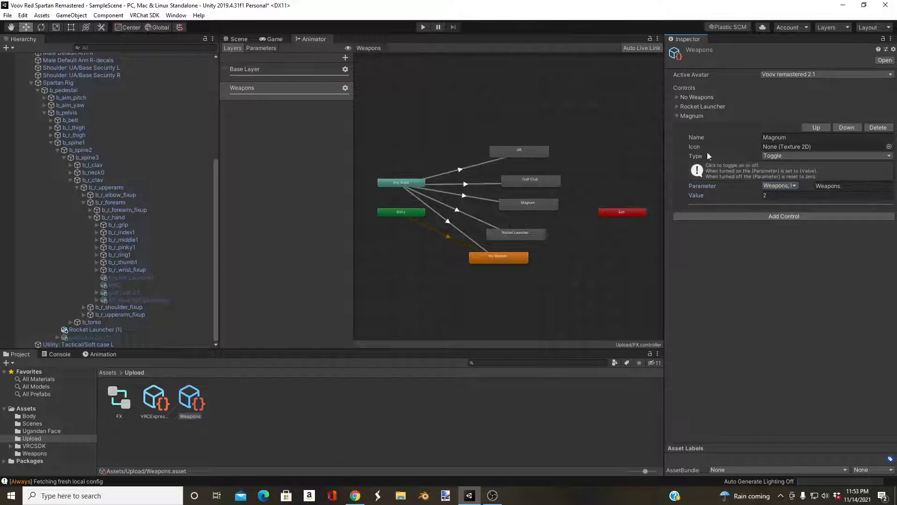
- Add a fourth control to the Weapons expressions menu and name it Golf Club
{"action": "left_click", "coordinate": [678, 116]}
{"action": "left_click", "coordinate": [679, 124]}
{"action": "left_click", "coordinate": [678, 124]}
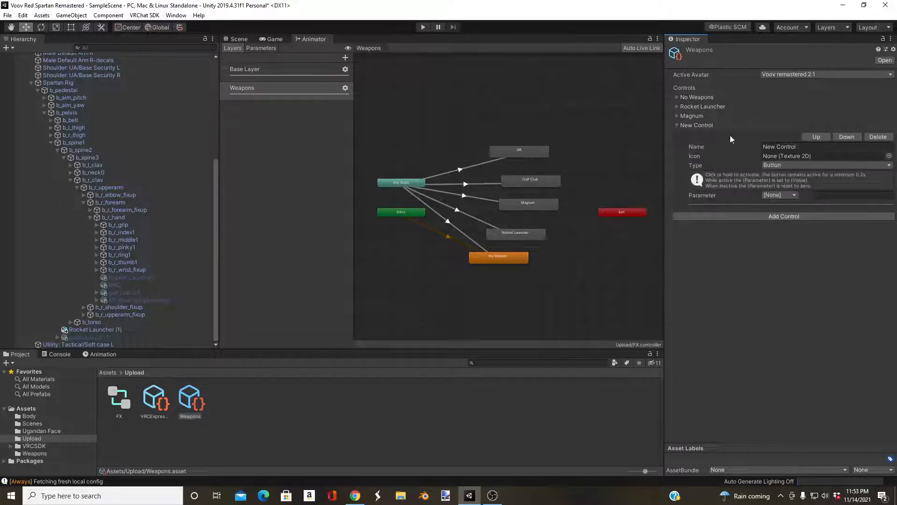
{"action": "left_click", "coordinate": [784, 146]}
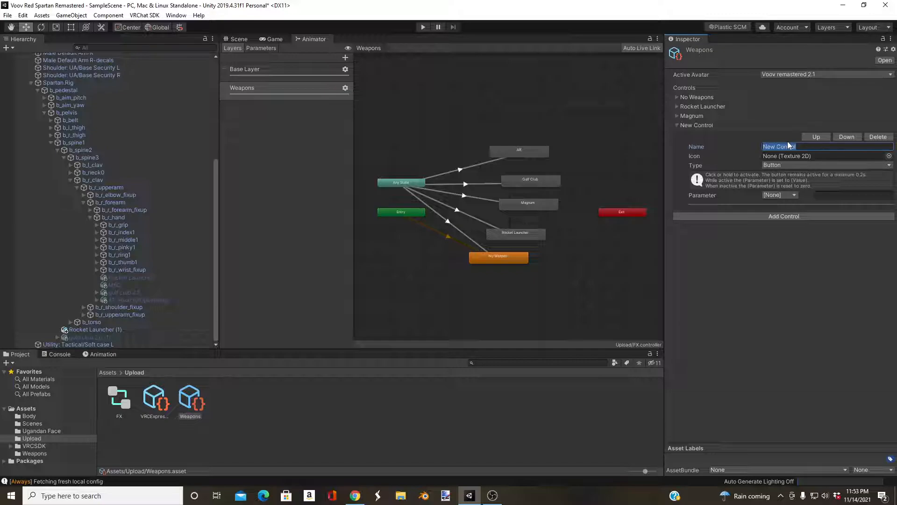
{"action": "type", "text": "Golf"}
{"action": "type", "text": " Clyhub"}
- Make the Golf Club control a Toggle that uses the Weapons parameter with value 3
{"action": "left_click", "coordinate": [825, 165]}
{"action": "left_click", "coordinate": [790, 185]}
{"action": "left_click", "coordinate": [780, 195]}
{"action": "left_click", "coordinate": [785, 250]}
{"action": "left_click", "coordinate": [778, 206]}
{"action": "type", "text": "3"}
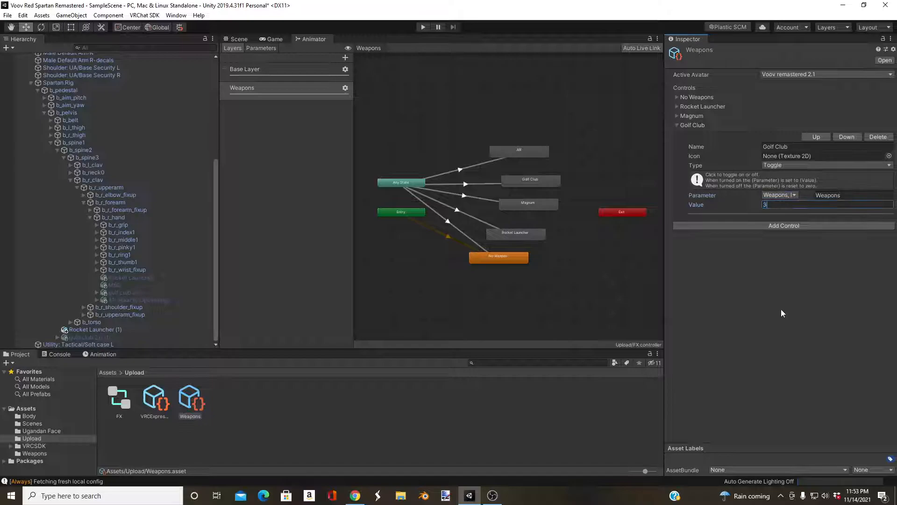
- Add a fifth control to the Weapons expressions menu and name it Assault Rifle
{"action": "left_click", "coordinate": [678, 124]}
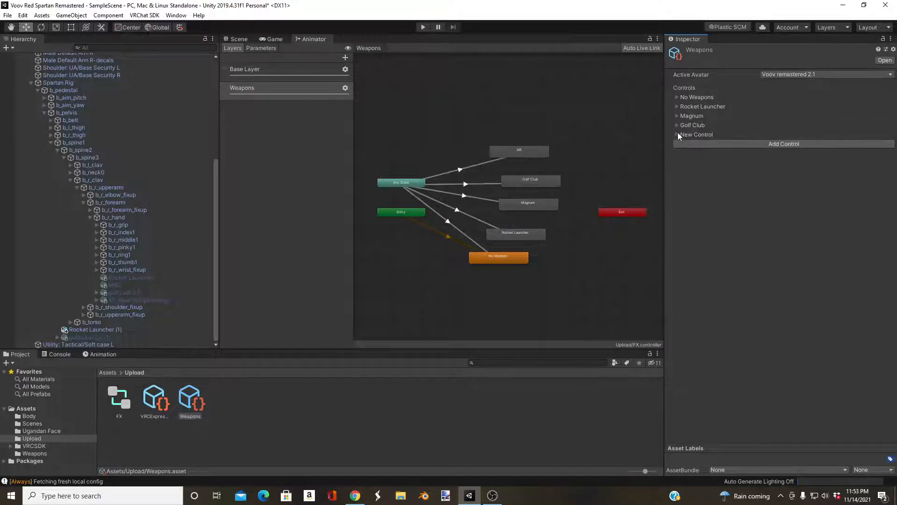
{"action": "left_click", "coordinate": [678, 134]}
{"action": "left_click", "coordinate": [781, 155]}
{"action": "type", "text": "Assault Rifle"}
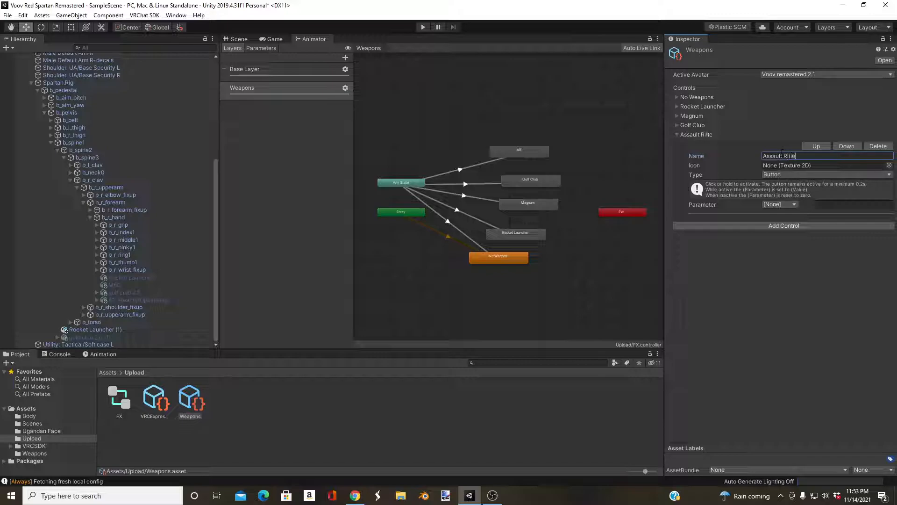
- Make the Assault Rifle control a Toggle using the Weapons parameter with value 4, matching the AR transition condition
{"action": "left_click", "coordinate": [776, 174]}
{"action": "left_click", "coordinate": [772, 191]}
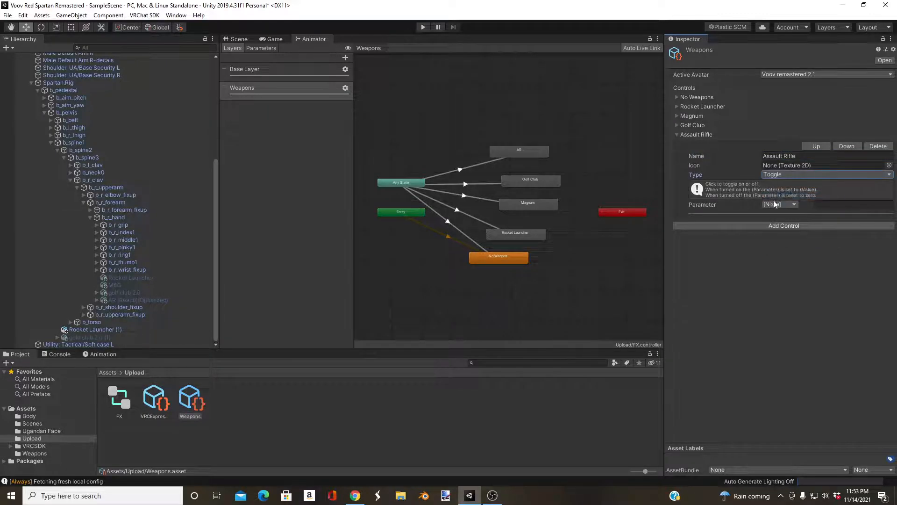
{"action": "left_click", "coordinate": [775, 204]}
{"action": "left_click", "coordinate": [795, 214]}
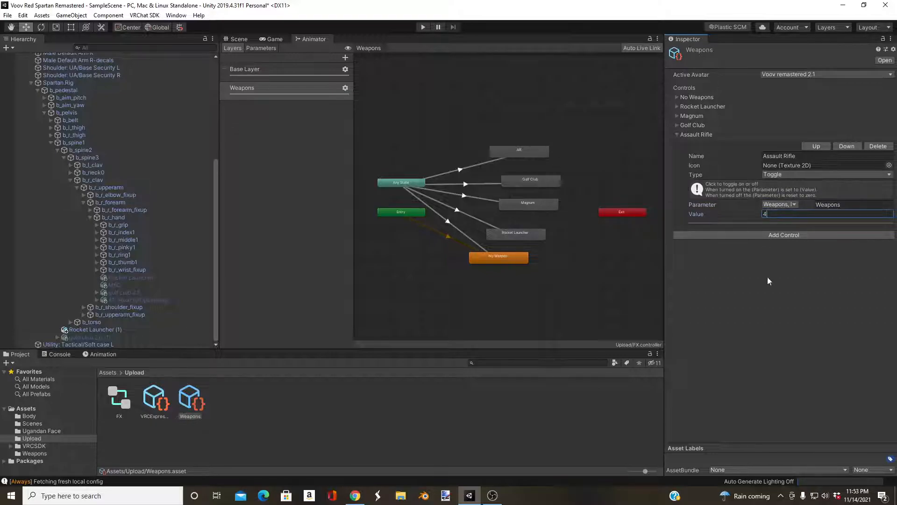
{"action": "left_click", "coordinate": [458, 170]}
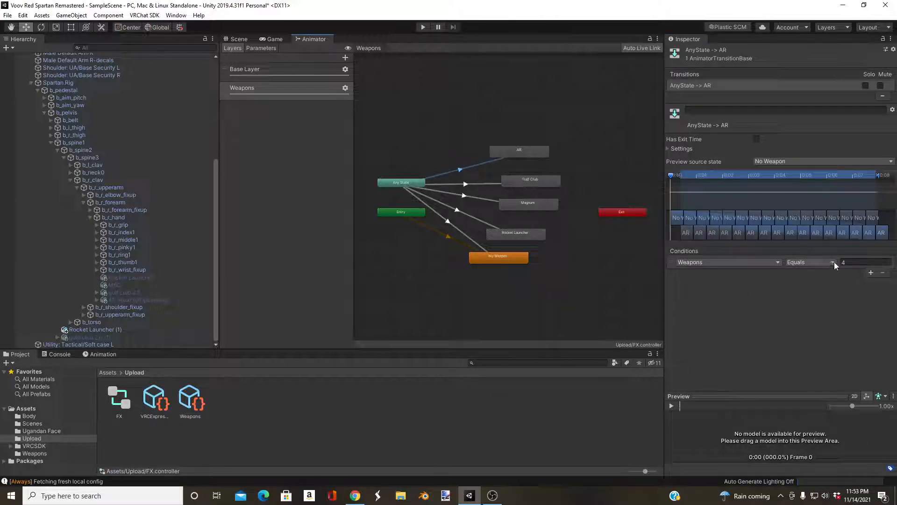
{"action": "left_click", "coordinate": [190, 401]}
{"action": "left_click", "coordinate": [679, 134]}
- Return to the Scene view of the avatar and show the contents of the top-level Assets folder
{"action": "right_click", "coordinate": [536, 243]}
{"action": "key", "text": "Escape"}
{"action": "left_click", "coordinate": [239, 39]}
{"action": "left_click", "coordinate": [321, 39]}
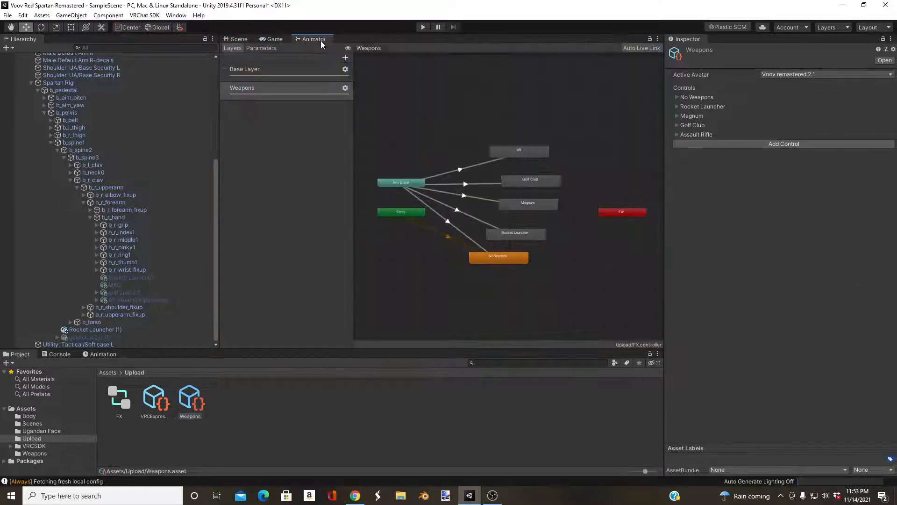
{"action": "left_click", "coordinate": [237, 39]}
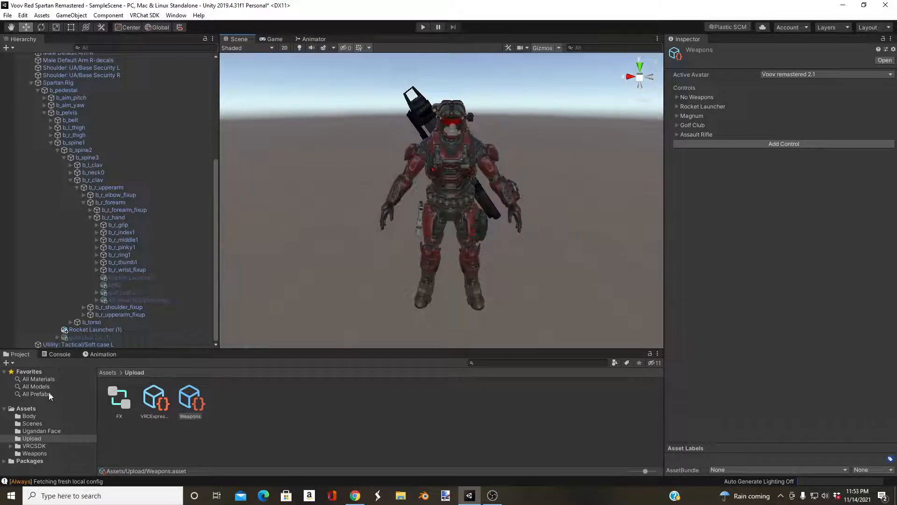
{"action": "left_click", "coordinate": [26, 408]}
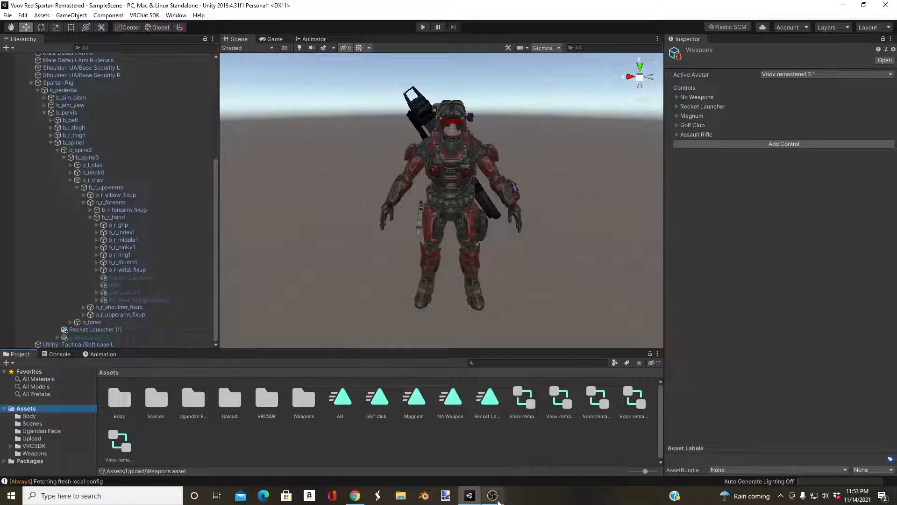
{"action": "mouse_move", "coordinate": [495, 497]}
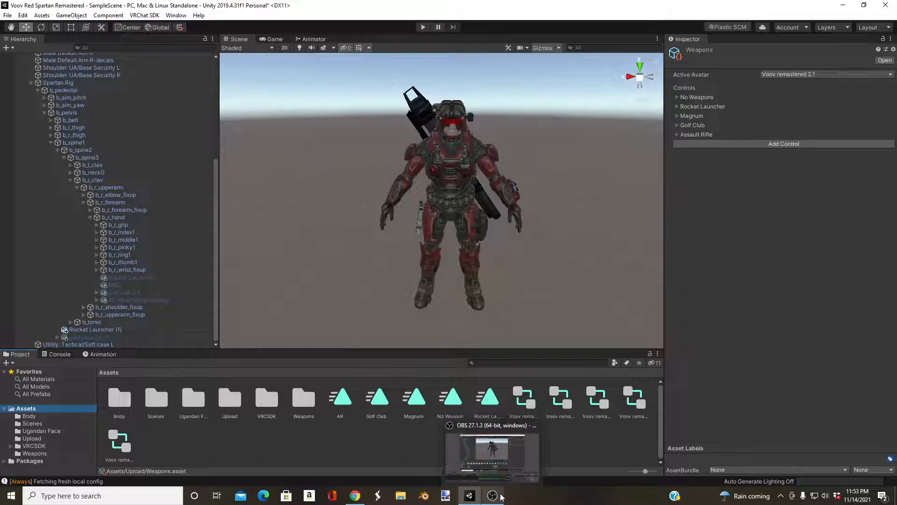